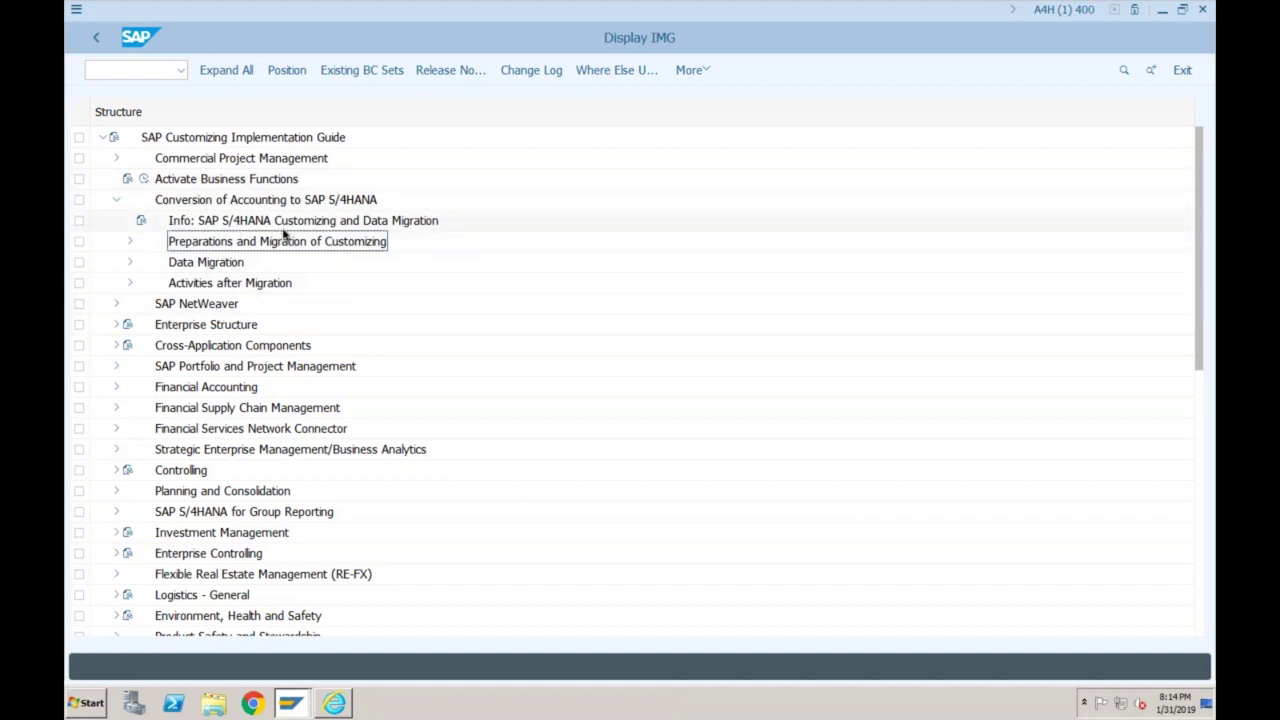
- Collapse and re-expand Conversion of Accounting to SAP S/4HANA, then expand Preparations and Migration of Customizing
{"action": "left_click", "coordinate": [116, 199]}
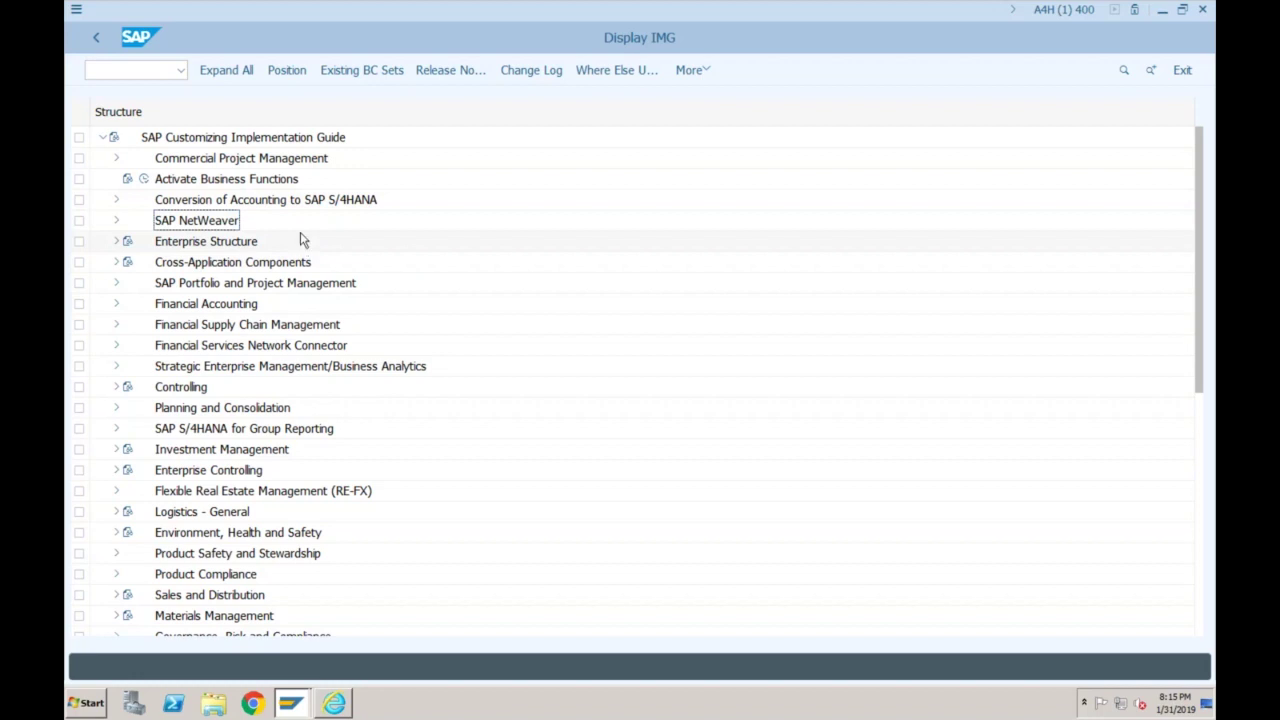
{"action": "left_click", "coordinate": [115, 201]}
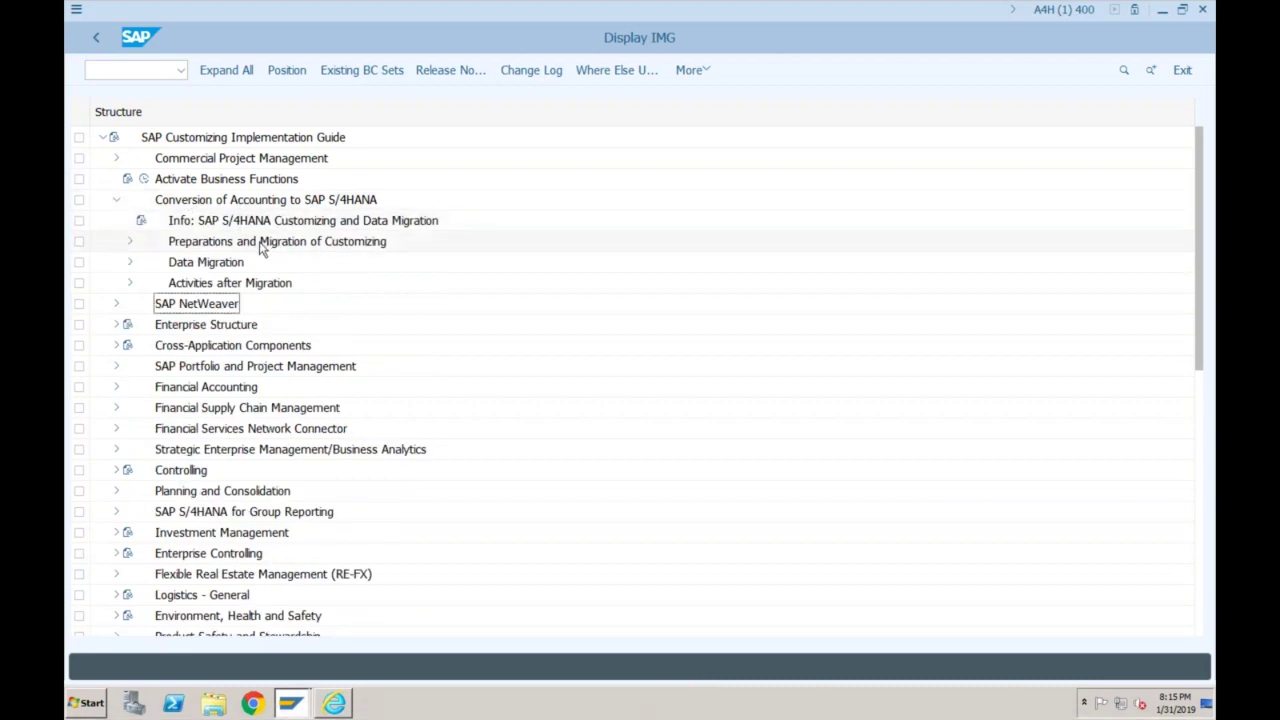
{"action": "left_click", "coordinate": [260, 246]}
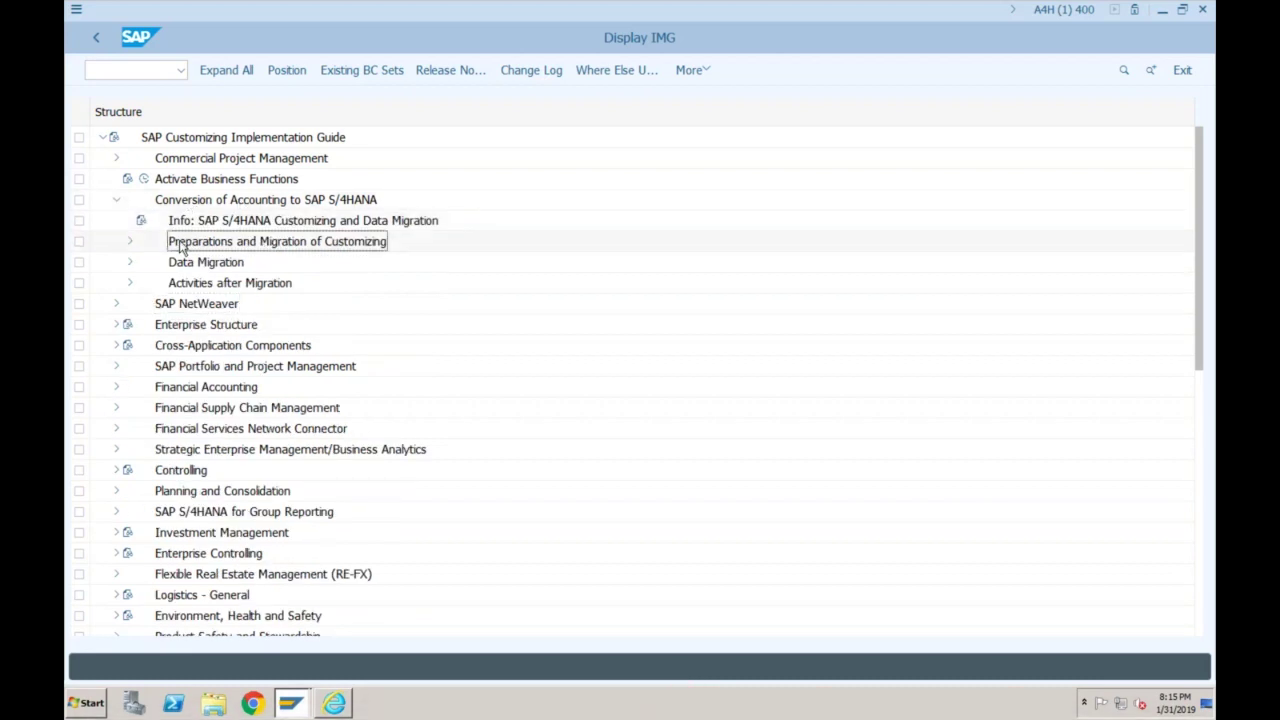
{"action": "left_click", "coordinate": [129, 244]}
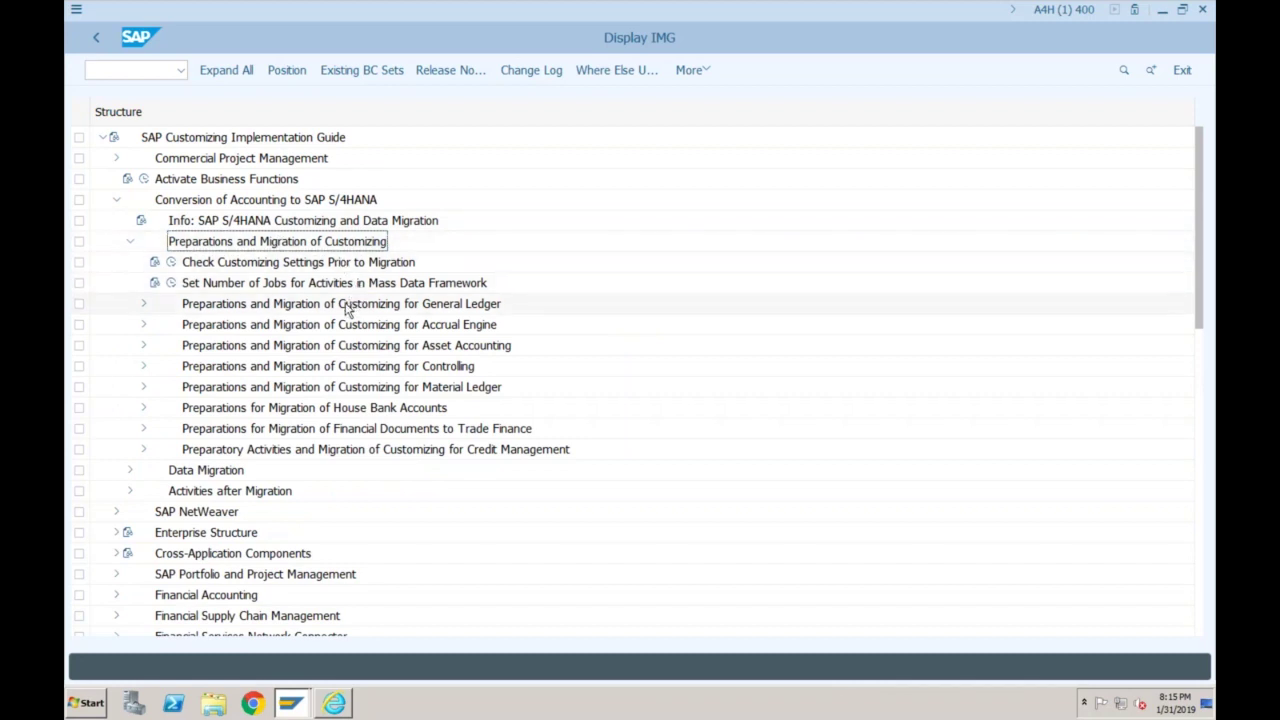
- Review the General Ledger, Accrual Engine, Asset Accounting, Controlling, Material Ledger, House Bank and Credit Management nodes
{"action": "left_click", "coordinate": [350, 306]}
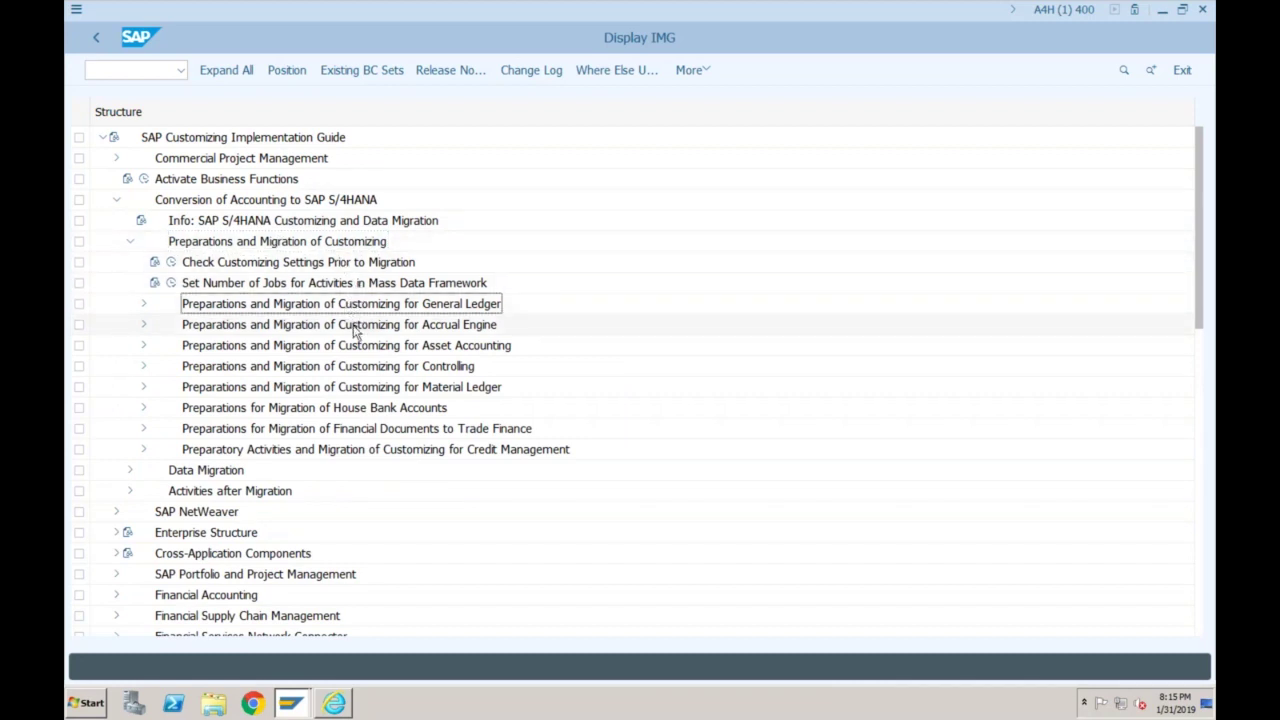
{"action": "left_click", "coordinate": [433, 325]}
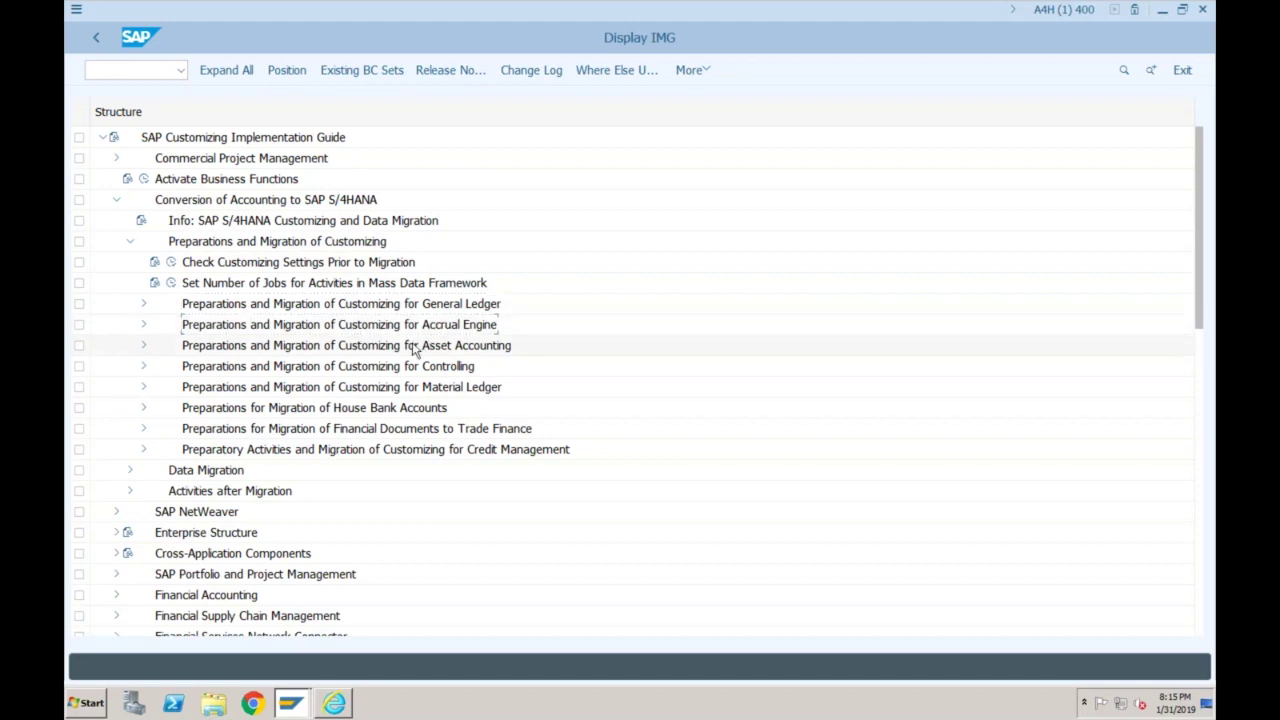
{"action": "left_click", "coordinate": [413, 347]}
{"action": "left_click", "coordinate": [410, 368]}
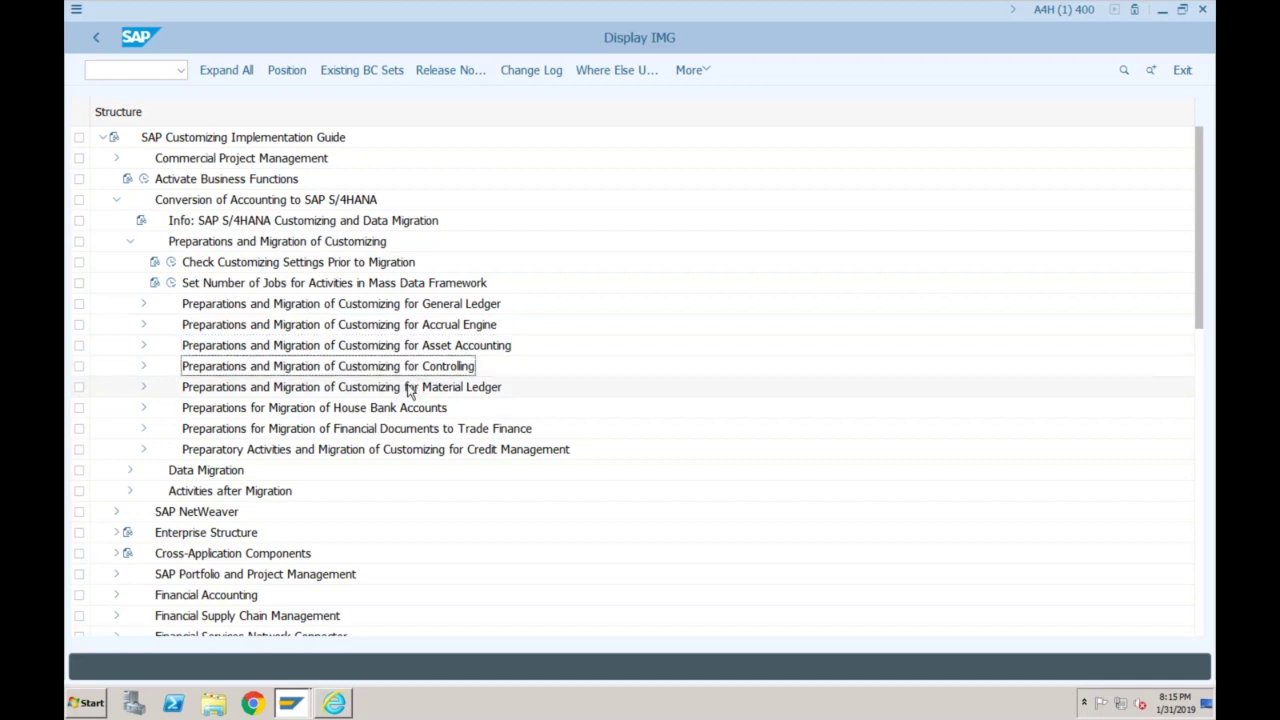
{"action": "left_click", "coordinate": [407, 388]}
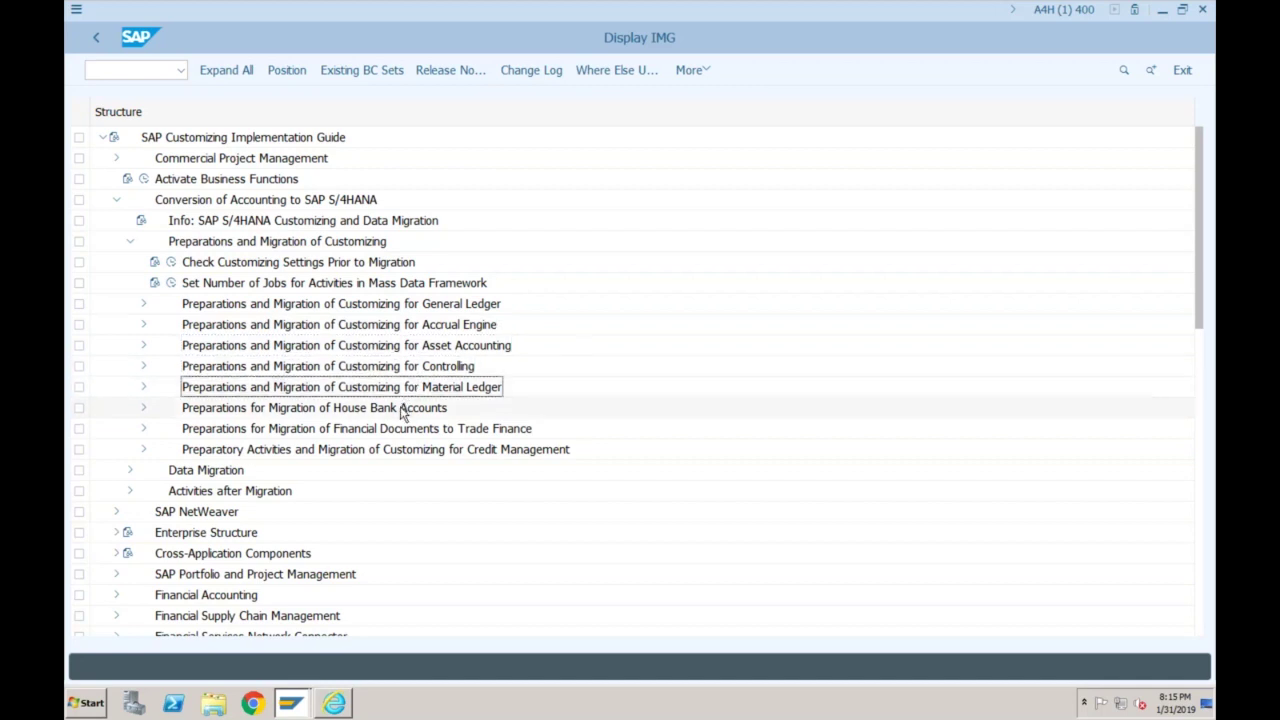
{"action": "left_click", "coordinate": [404, 408]}
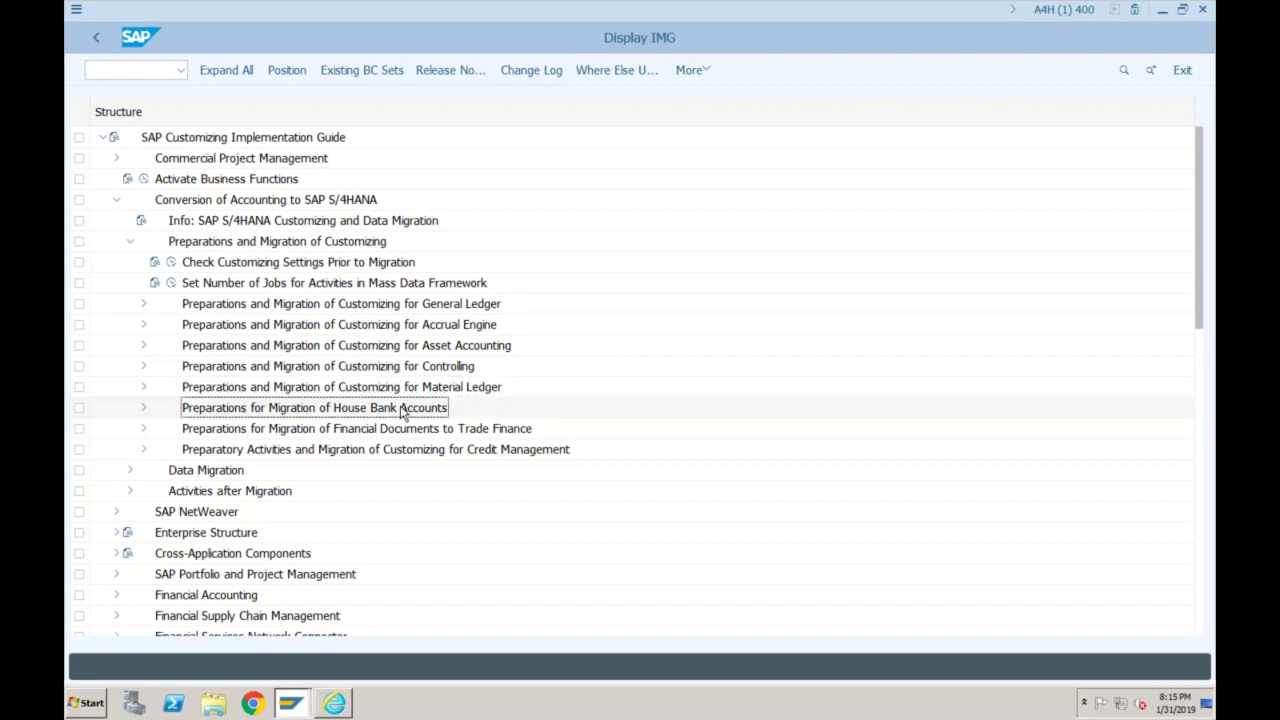
{"action": "left_click", "coordinate": [448, 449]}
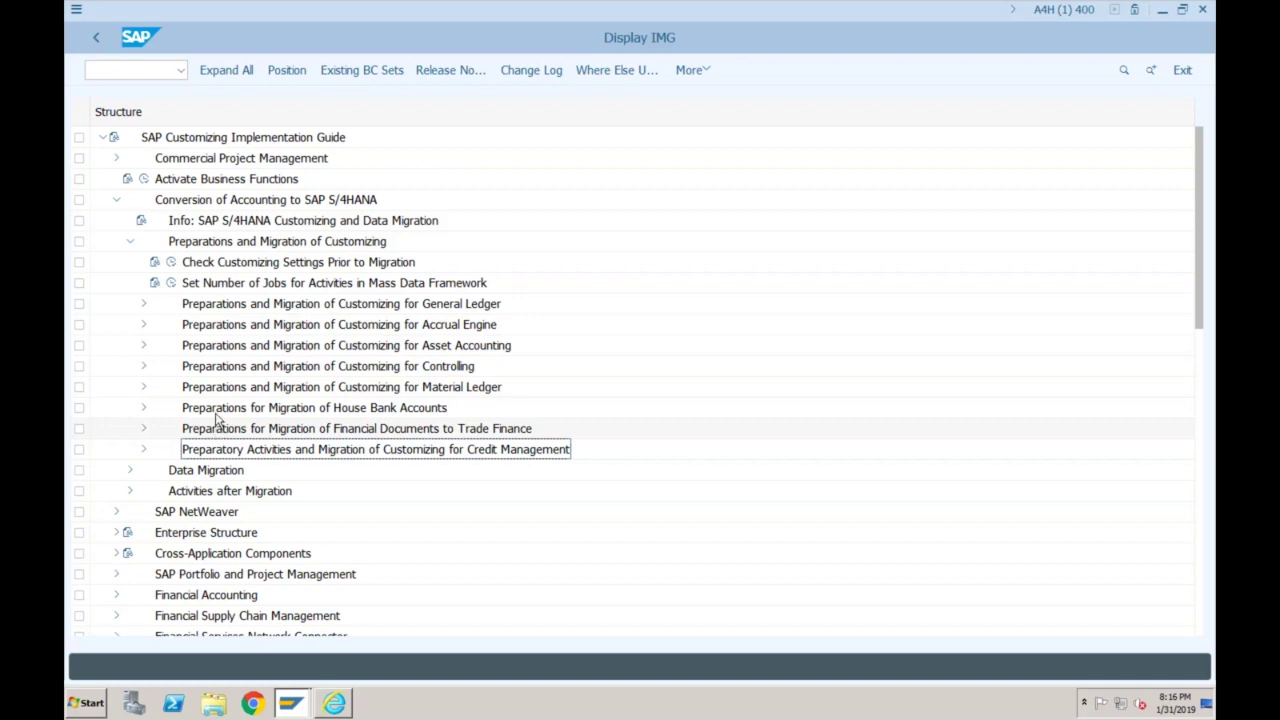
- Revisit the Asset Accounting, General Ledger and Controlling migration preparation nodes
{"action": "left_click", "coordinate": [322, 346]}
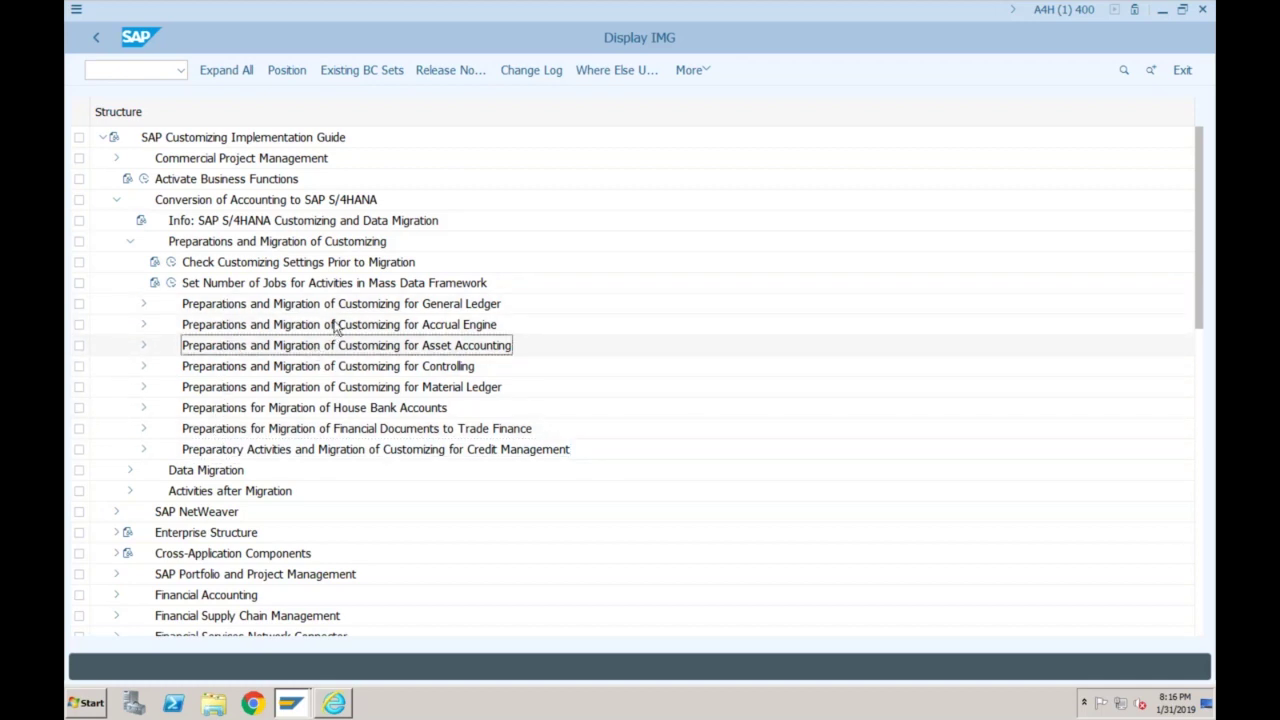
{"action": "left_click", "coordinate": [340, 306]}
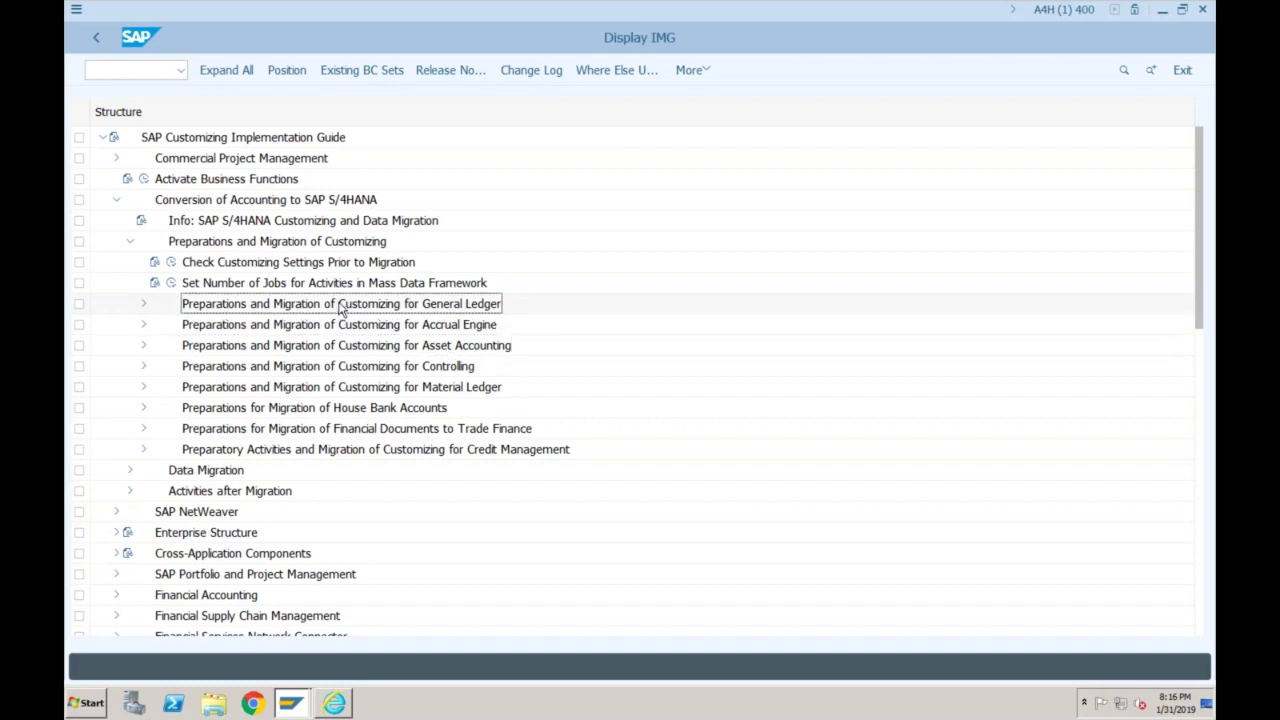
{"action": "left_click", "coordinate": [372, 368]}
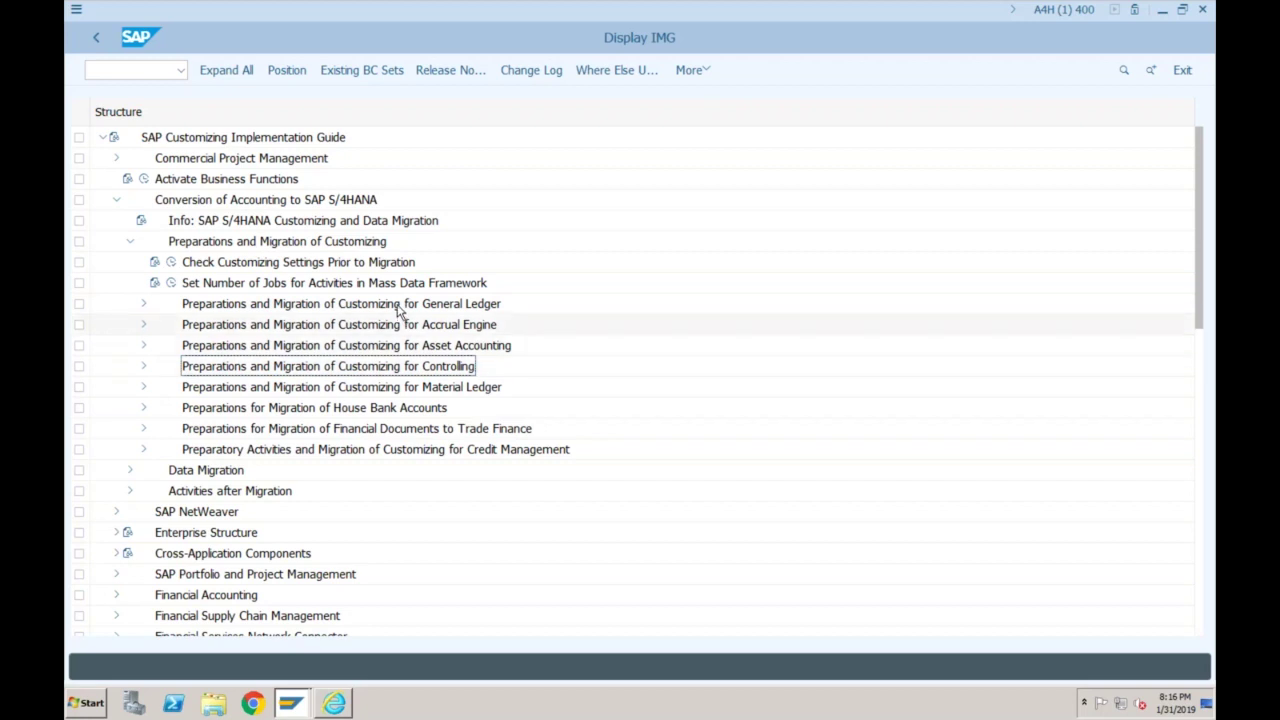
{"action": "left_click", "coordinate": [397, 303]}
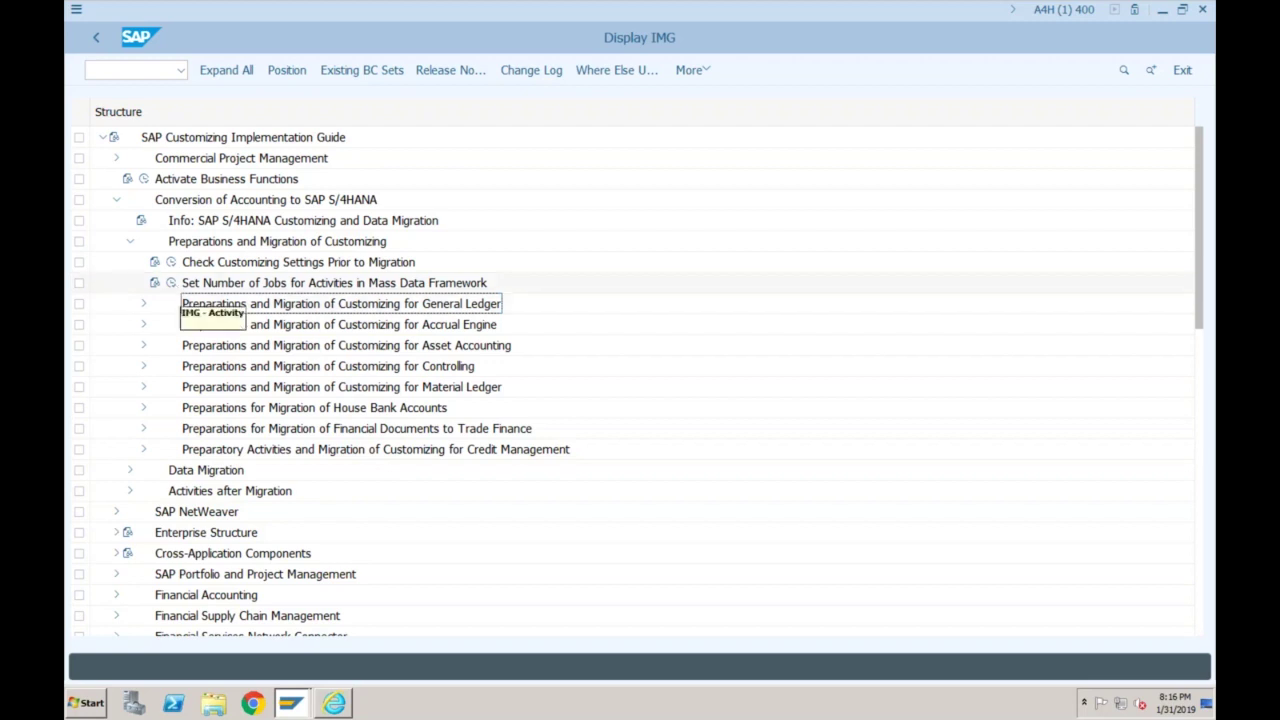
- Refresh Conversion of Accounting to SAP S/4HANA and fold Preparations and Migration of Customizing back up
{"action": "left_click", "coordinate": [116, 199]}
{"action": "left_click", "coordinate": [116, 199]}
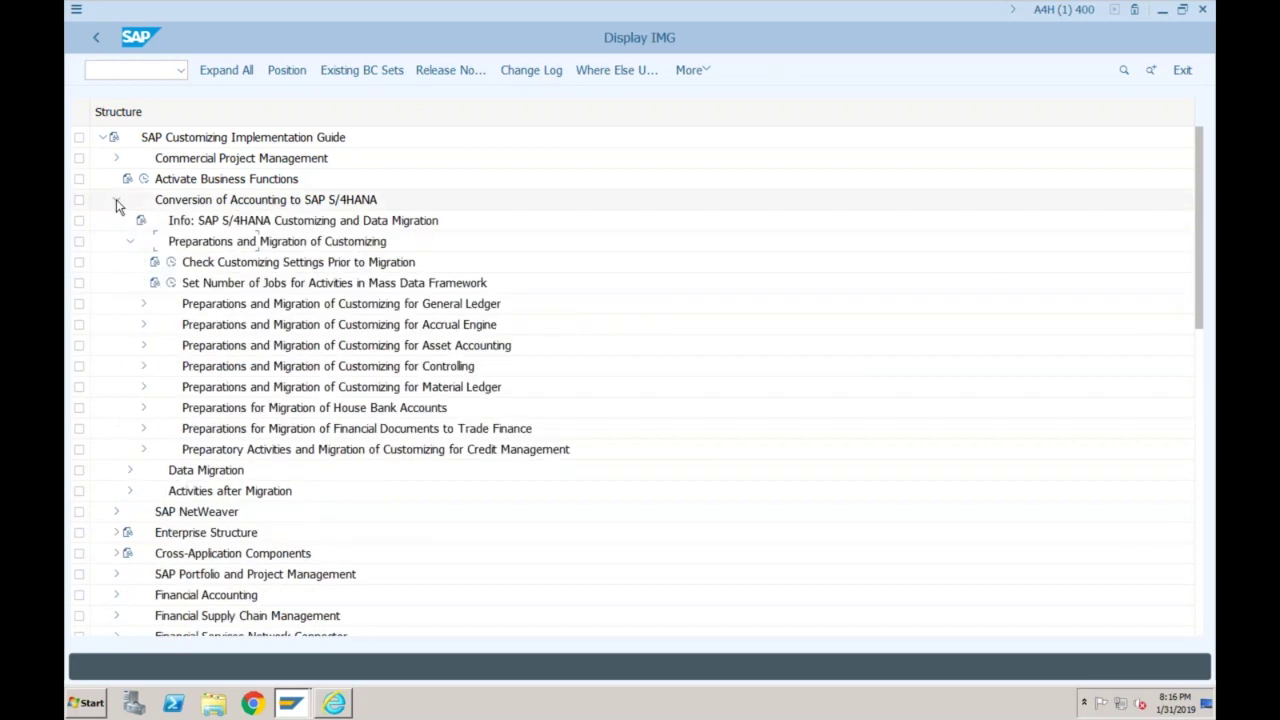
{"action": "left_click", "coordinate": [128, 244]}
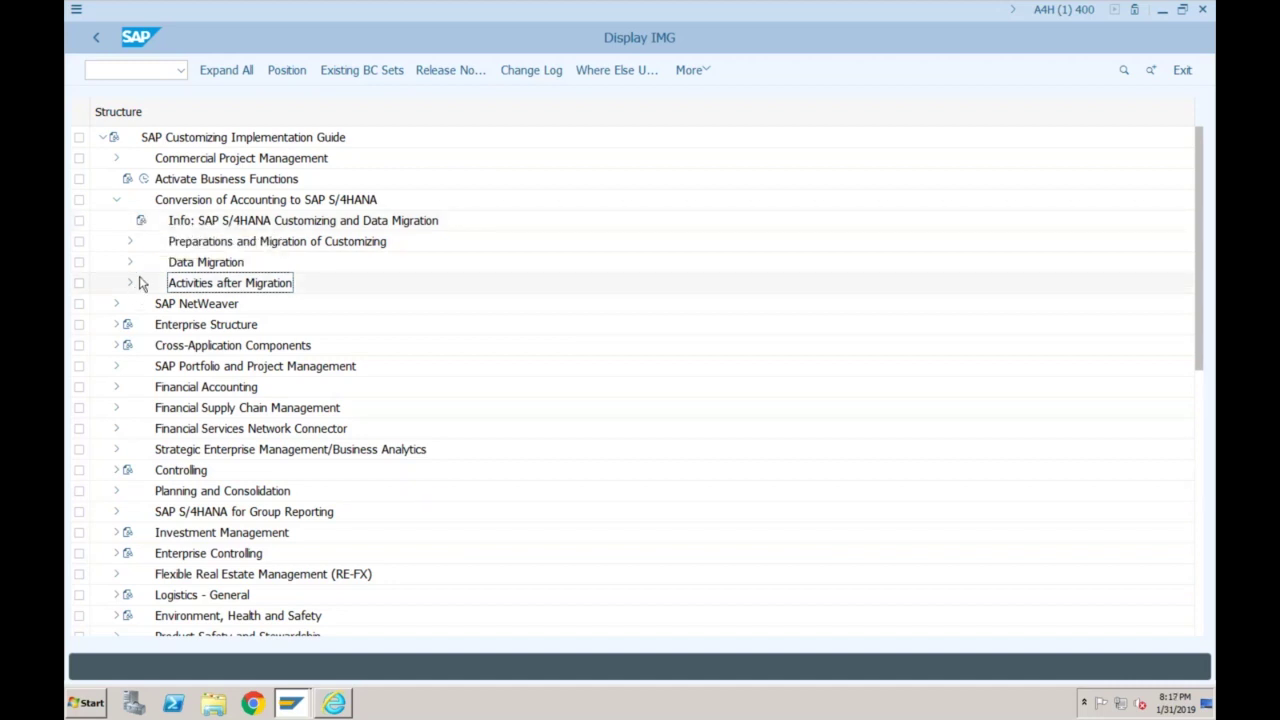
{"action": "left_click", "coordinate": [141, 220]}
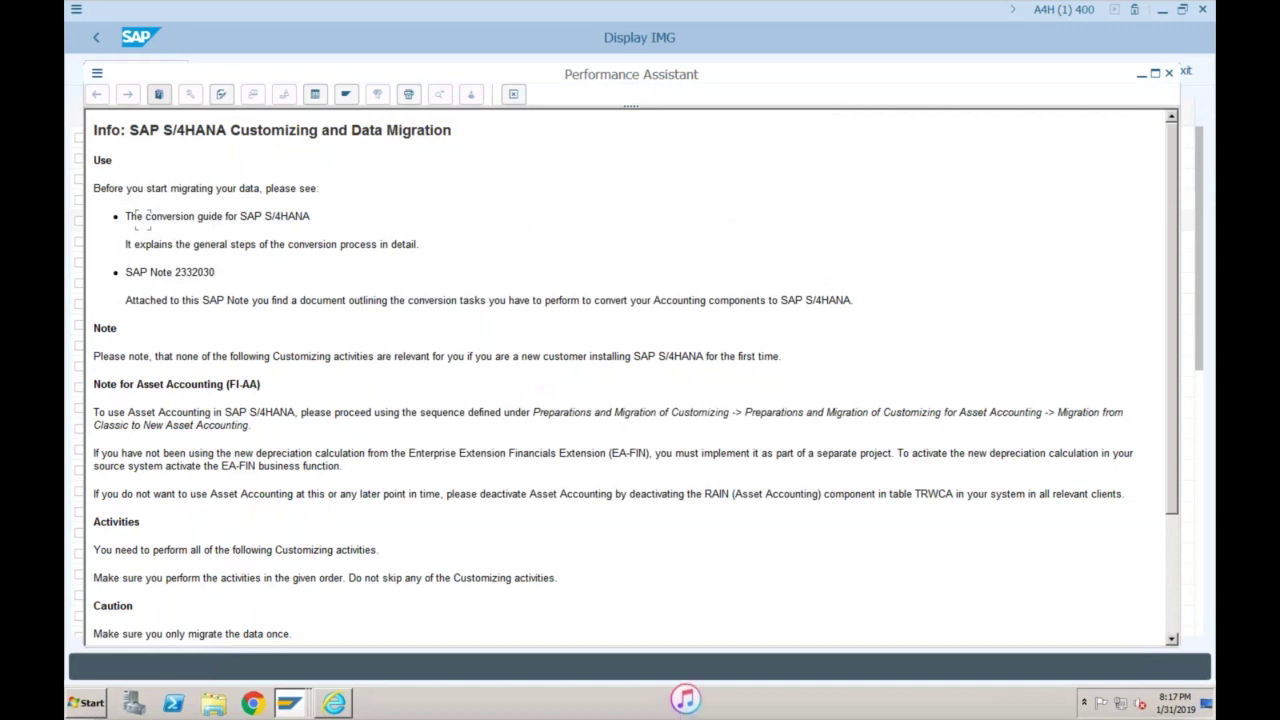
{"action": "left_click_drag", "start_coordinate": [199, 217], "coordinate": [325, 227]}
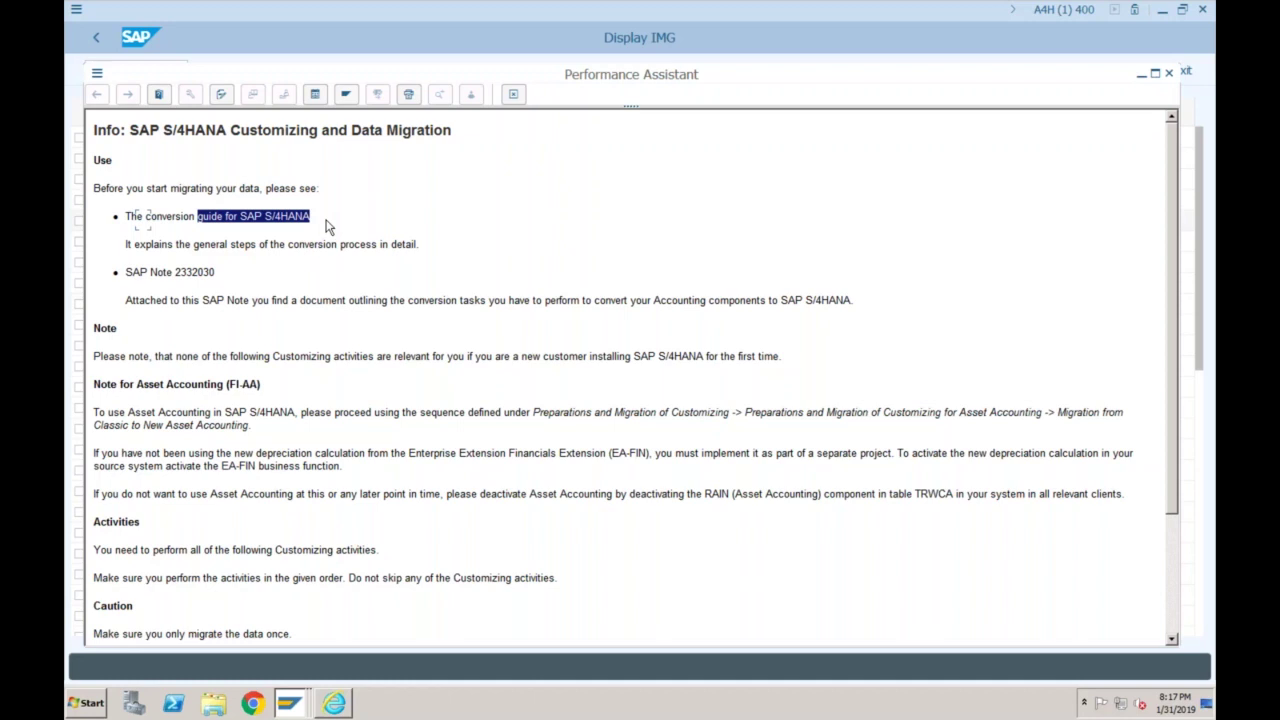
{"action": "left_click_drag", "start_coordinate": [174, 272], "coordinate": [214, 276]}
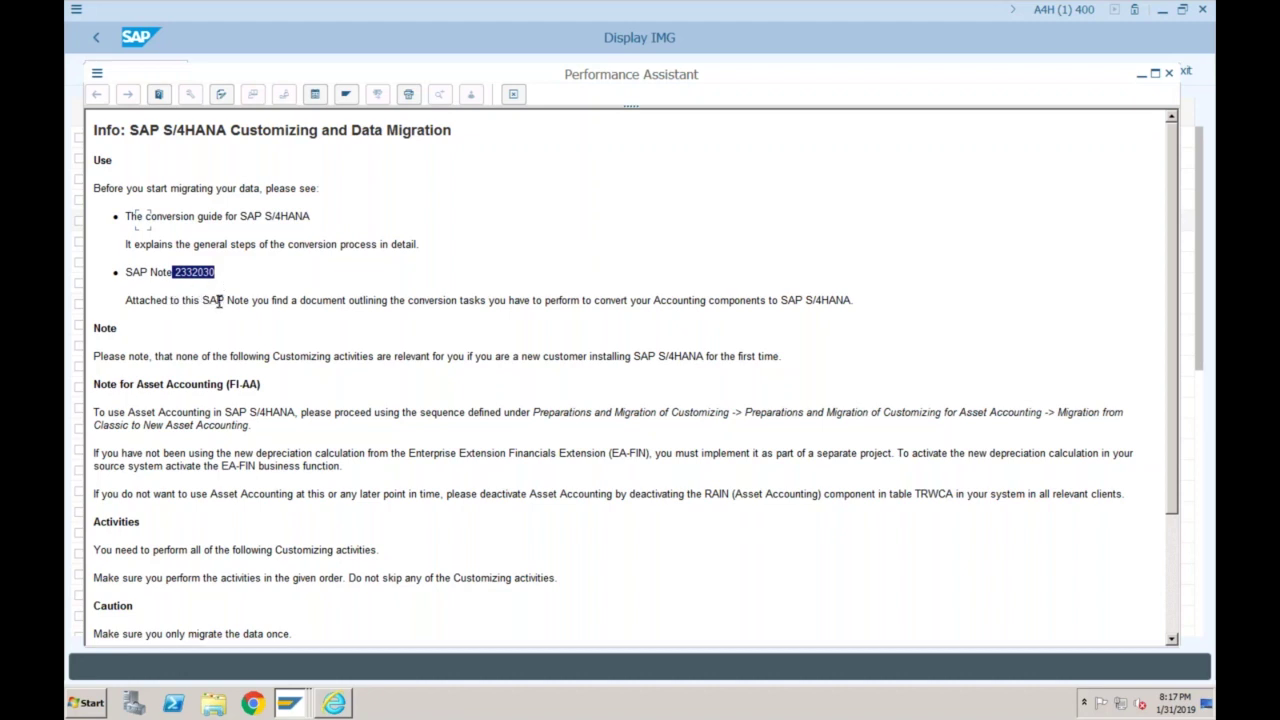
{"action": "left_click_drag", "start_coordinate": [203, 300], "coordinate": [862, 300]}
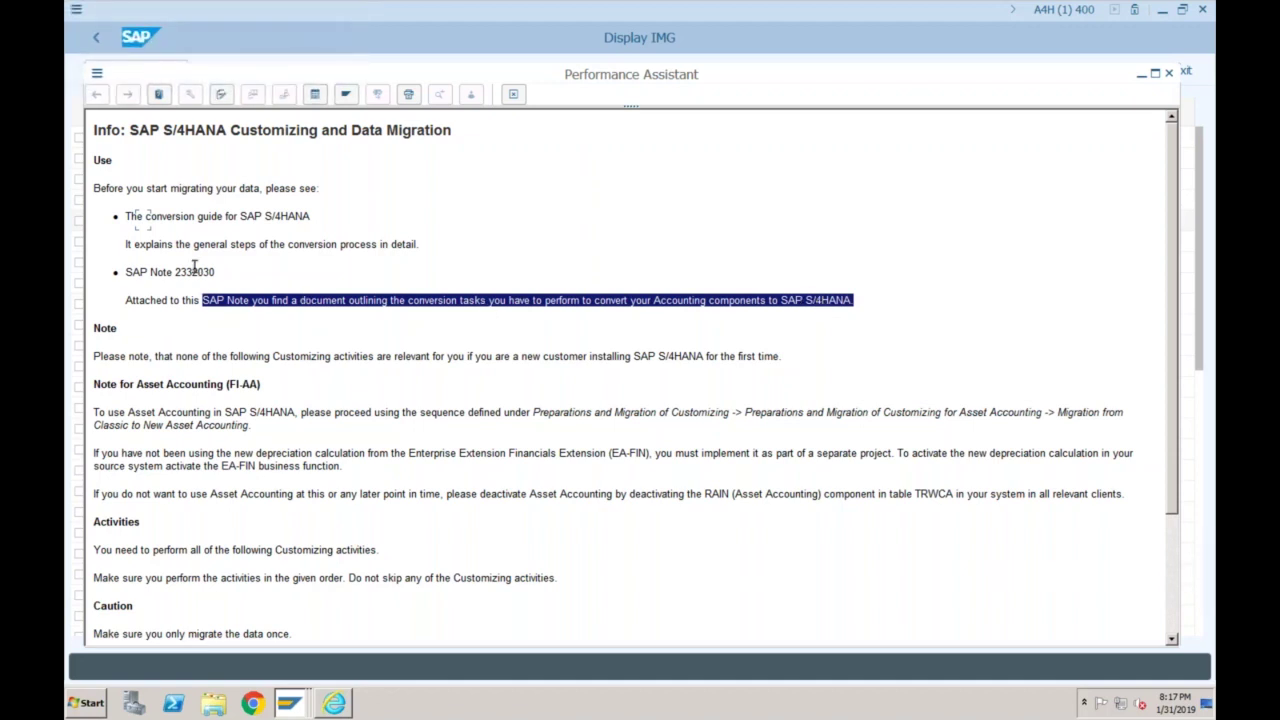
{"action": "left_click", "coordinate": [513, 94]}
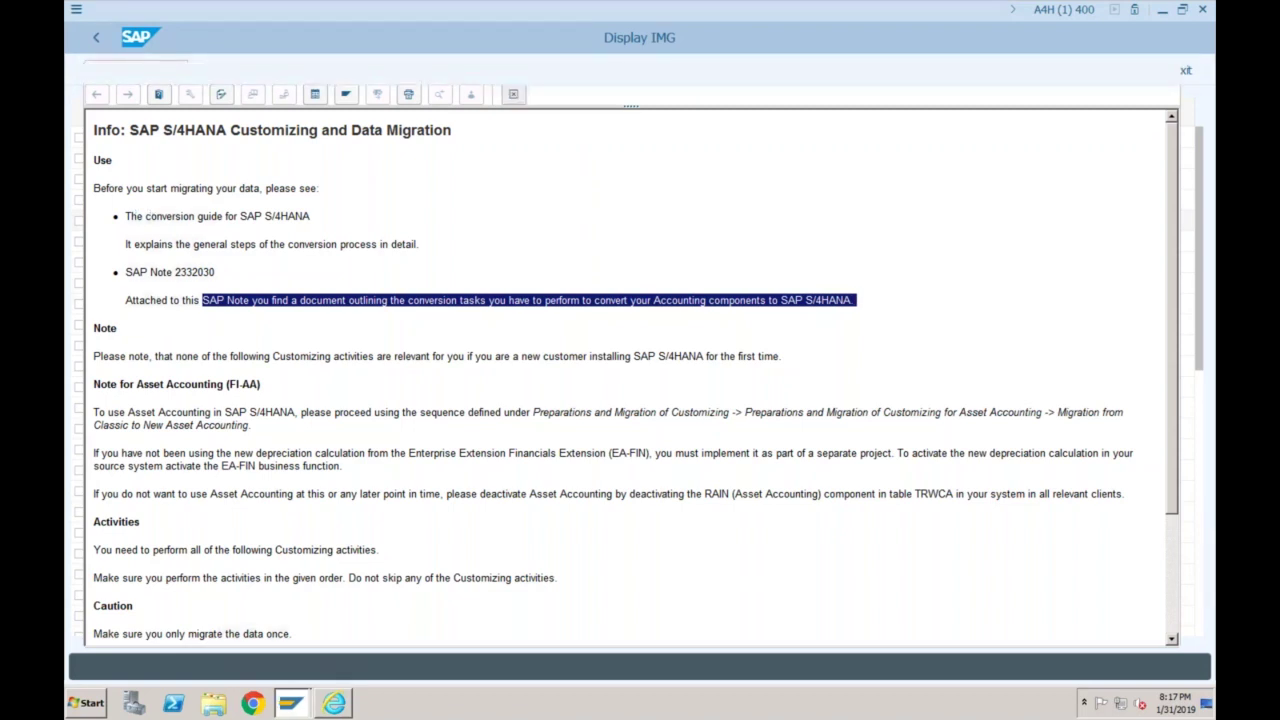
{"action": "left_click", "coordinate": [129, 243]}
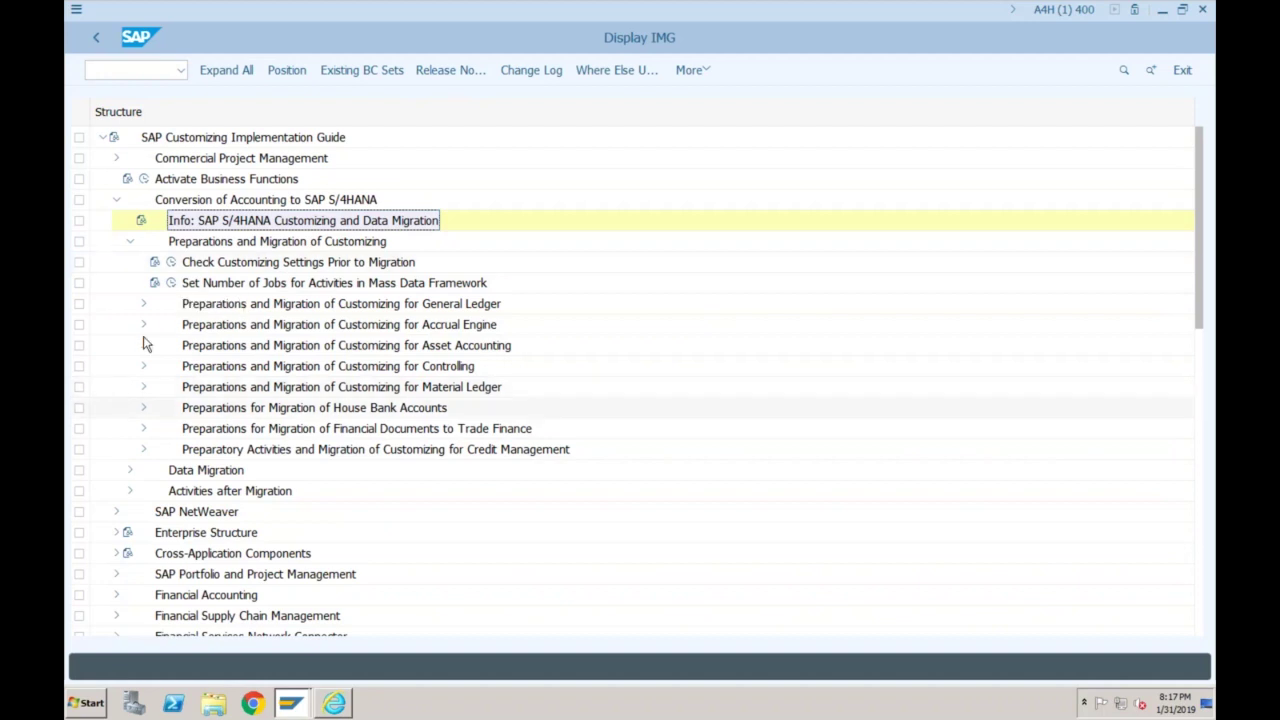
{"action": "double_click", "coordinate": [203, 242]}
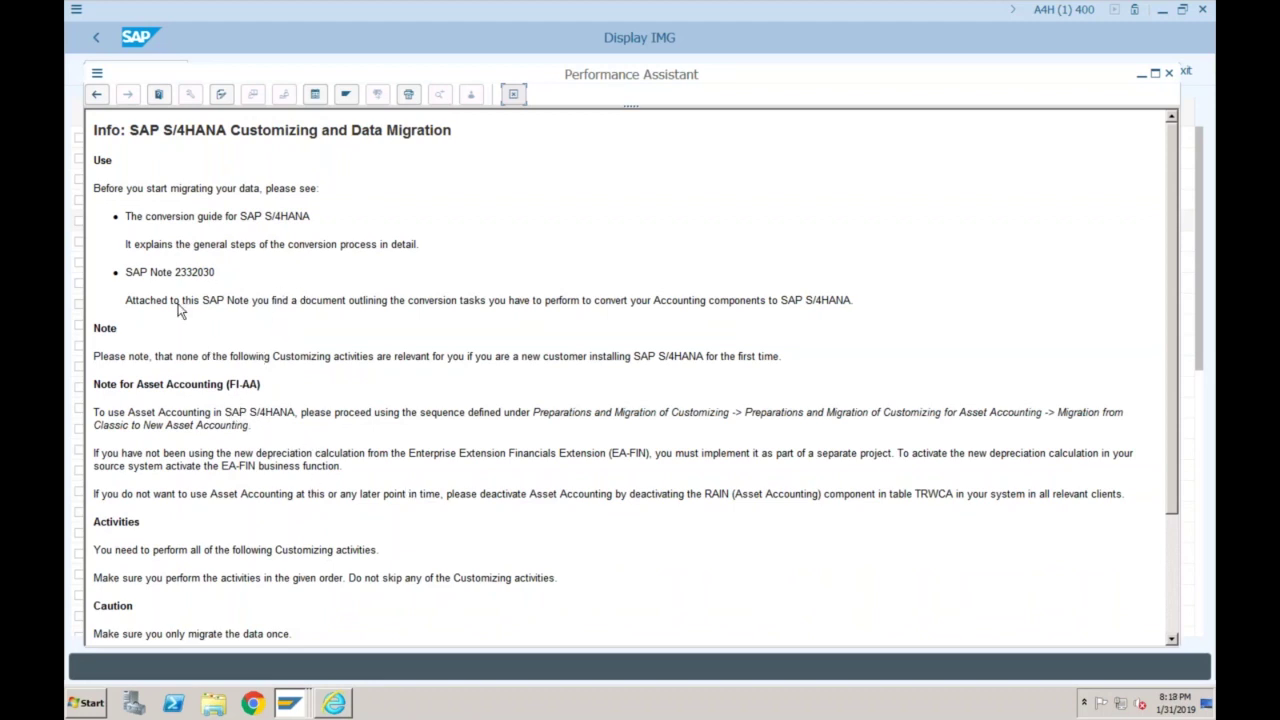
{"action": "left_click", "coordinate": [515, 94]}
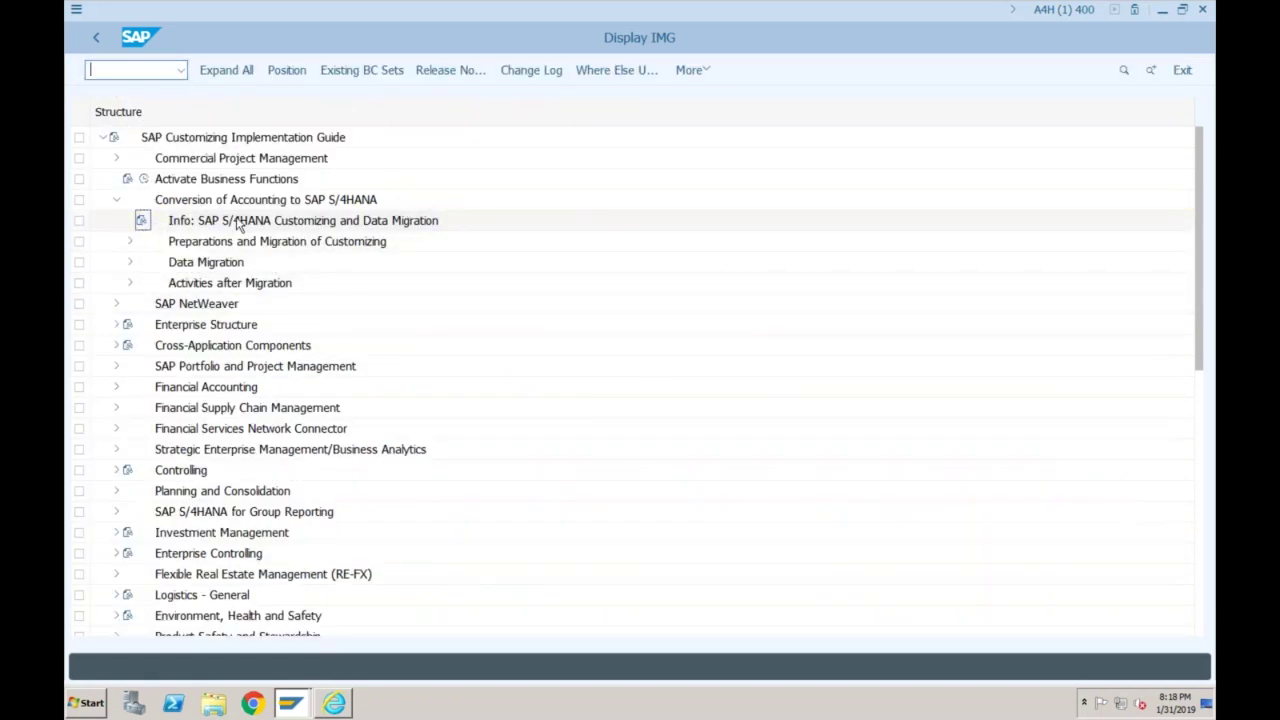
- Expand Preparations and Migration of Customizing and execute Check Customizing Settings Prior to Migration
{"action": "left_click", "coordinate": [177, 246]}
{"action": "left_click", "coordinate": [130, 244]}
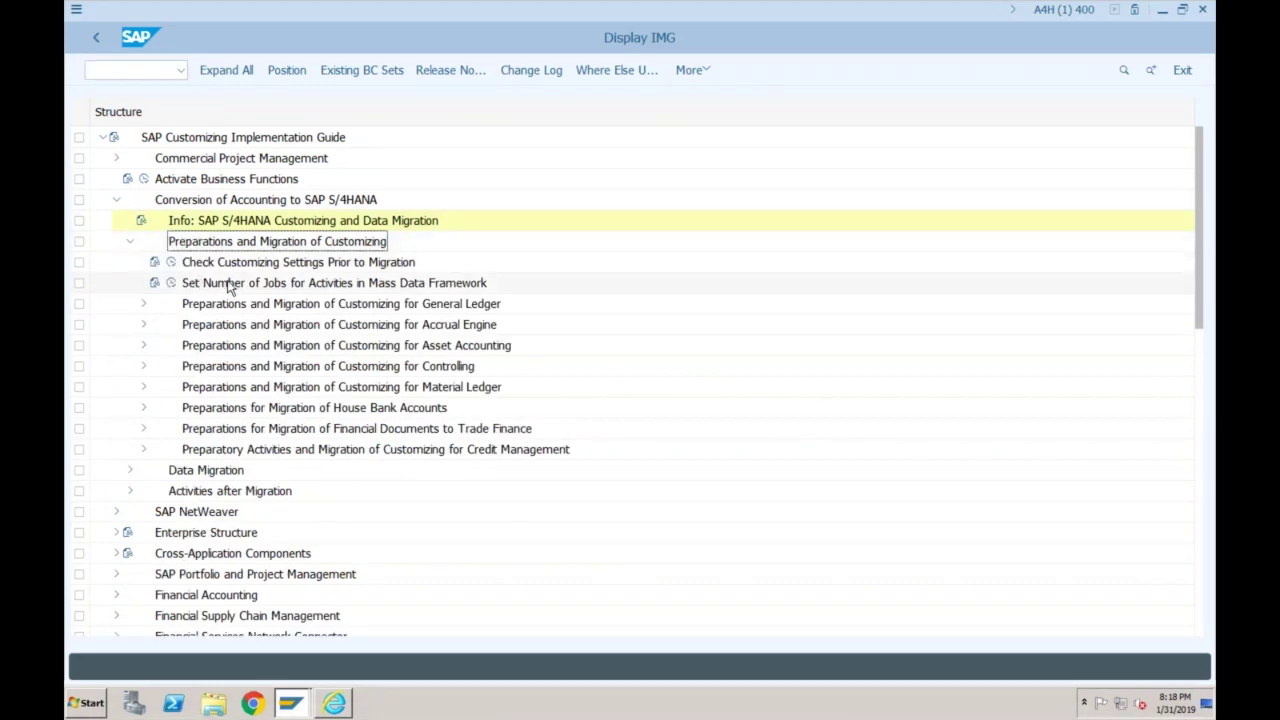
{"action": "left_click", "coordinate": [255, 265]}
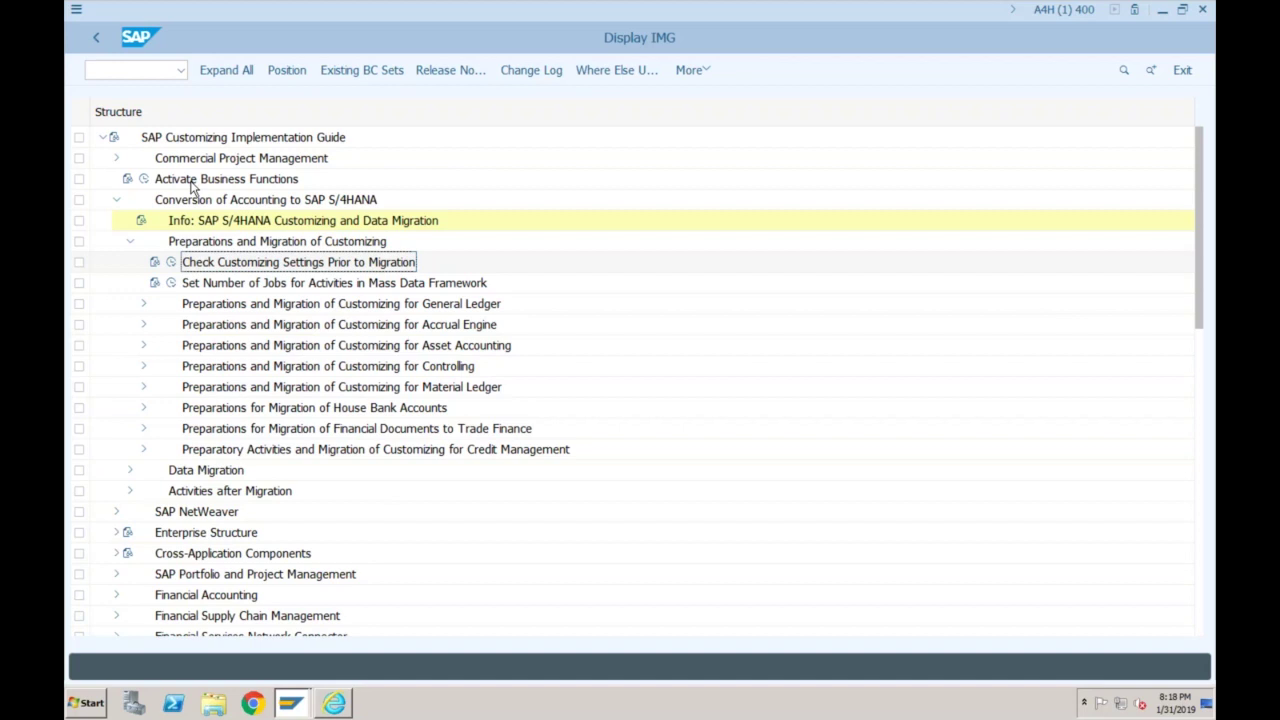
{"action": "left_click", "coordinate": [171, 262]}
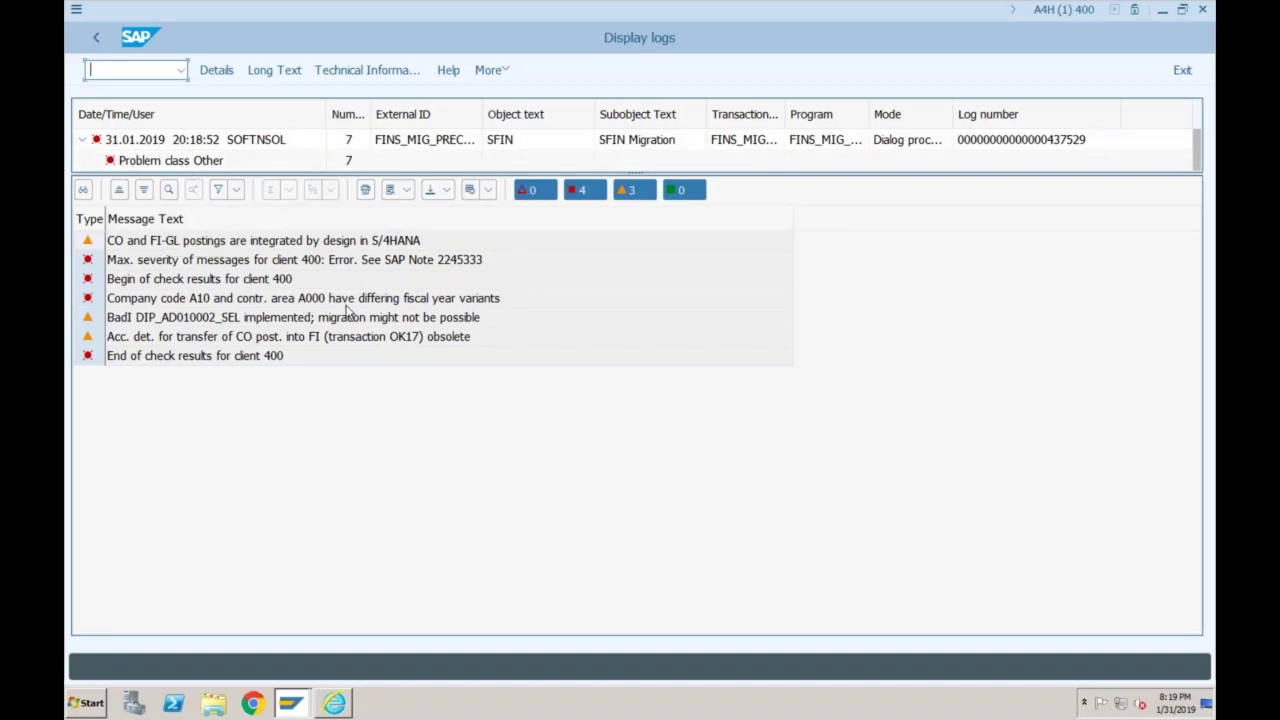
- Open a new GUI session and start transaction SPRO in it
{"action": "left_click", "coordinate": [76, 9]}
{"action": "left_click", "coordinate": [134, 164]}
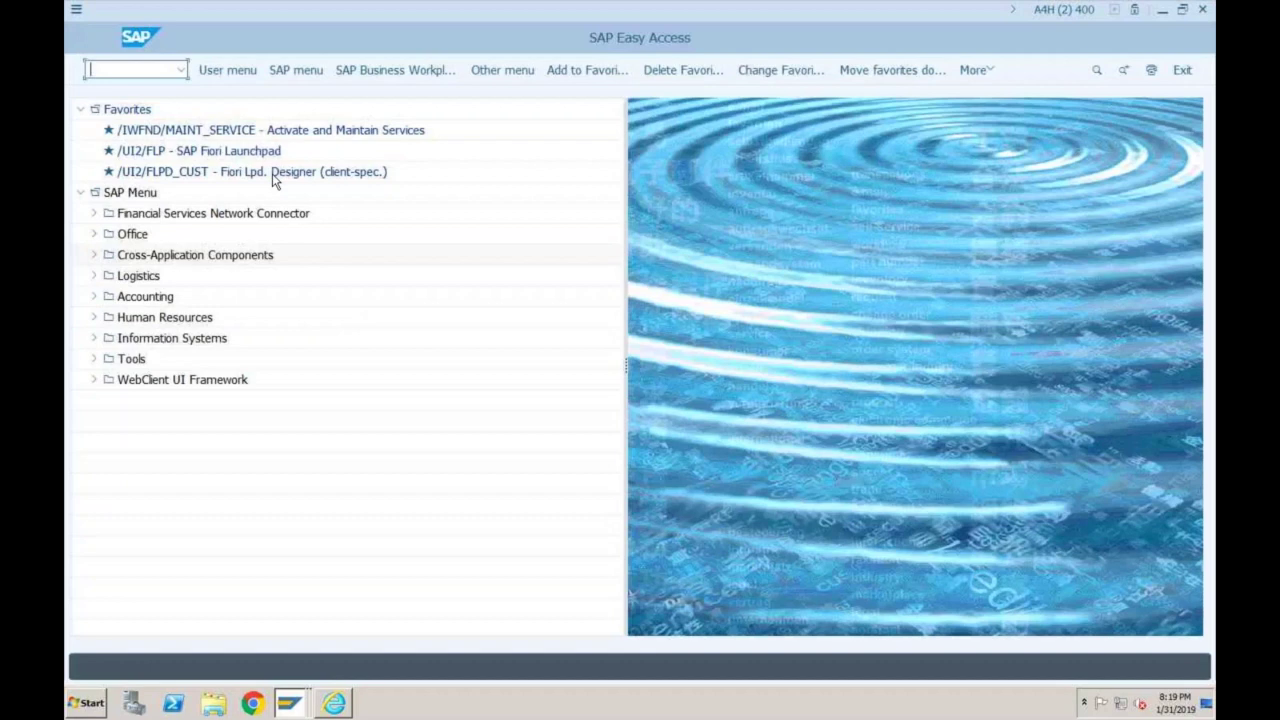
{"action": "type", "text": "spro"}
{"action": "key", "text": "Return"}
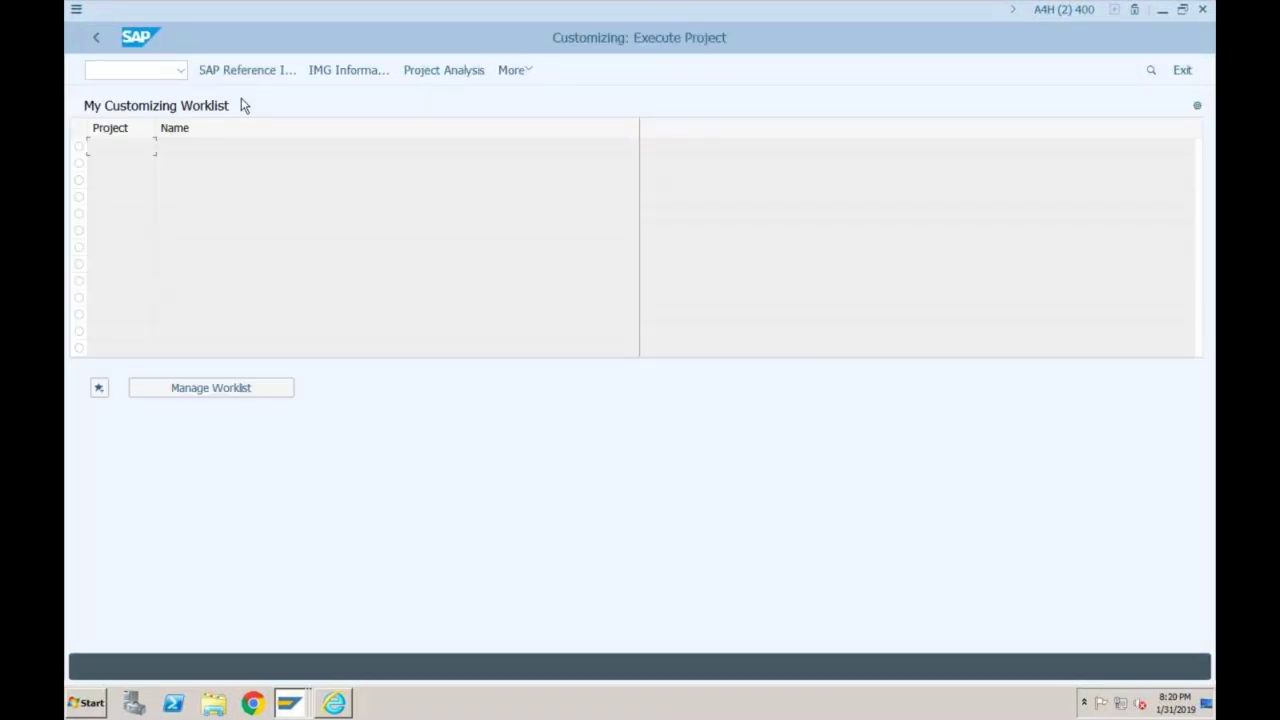
- Open the SAP Reference IMG and launch company code global data via /nOBY6
{"action": "left_click", "coordinate": [240, 71]}
{"action": "left_click", "coordinate": [119, 70]}
{"action": "type", "text": "/noby6"}
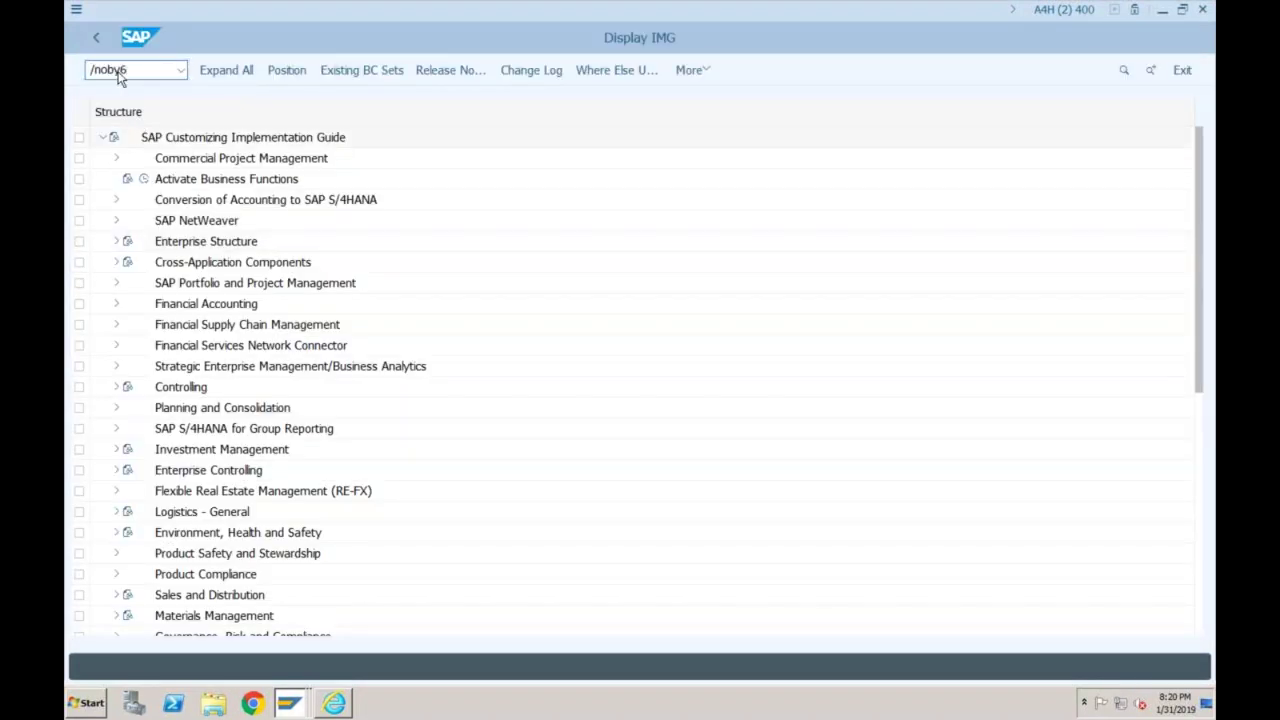
{"action": "key", "text": "Return"}
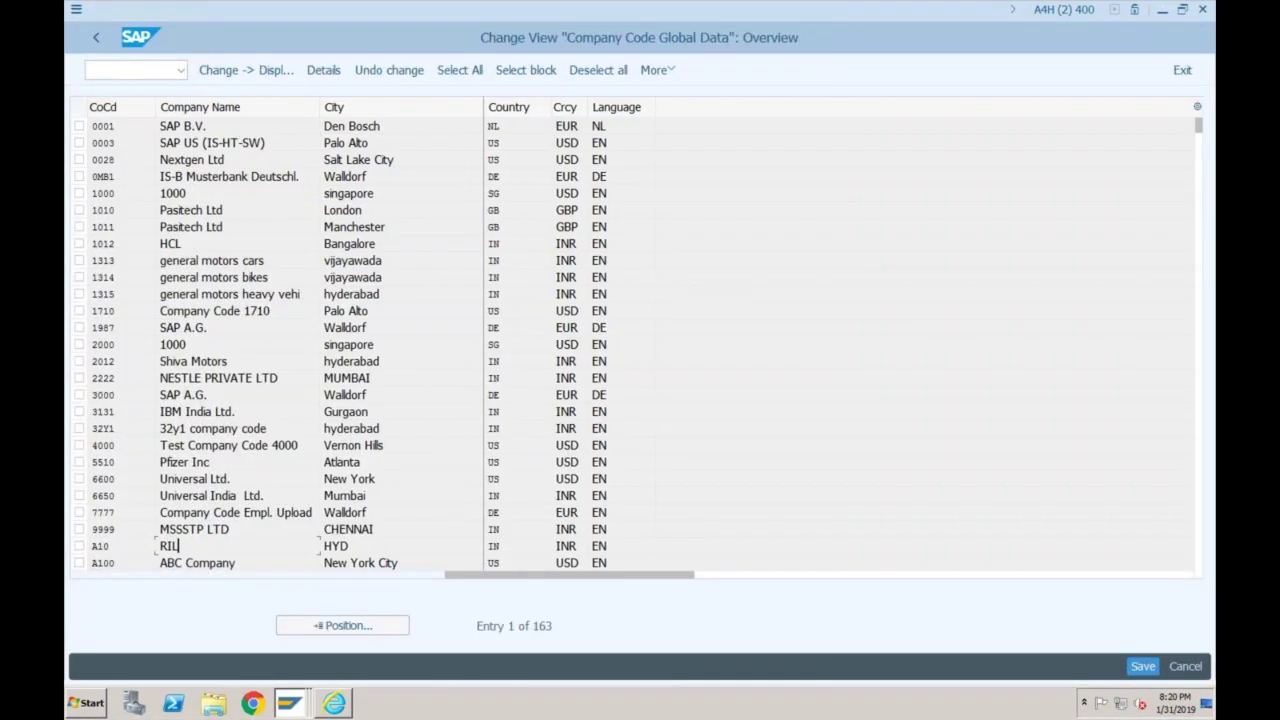
- Inspect company code A10's fiscal year variant V3, then open a third session
{"action": "double_click", "coordinate": [130, 546]}
{"action": "left_click", "coordinate": [466, 215]}
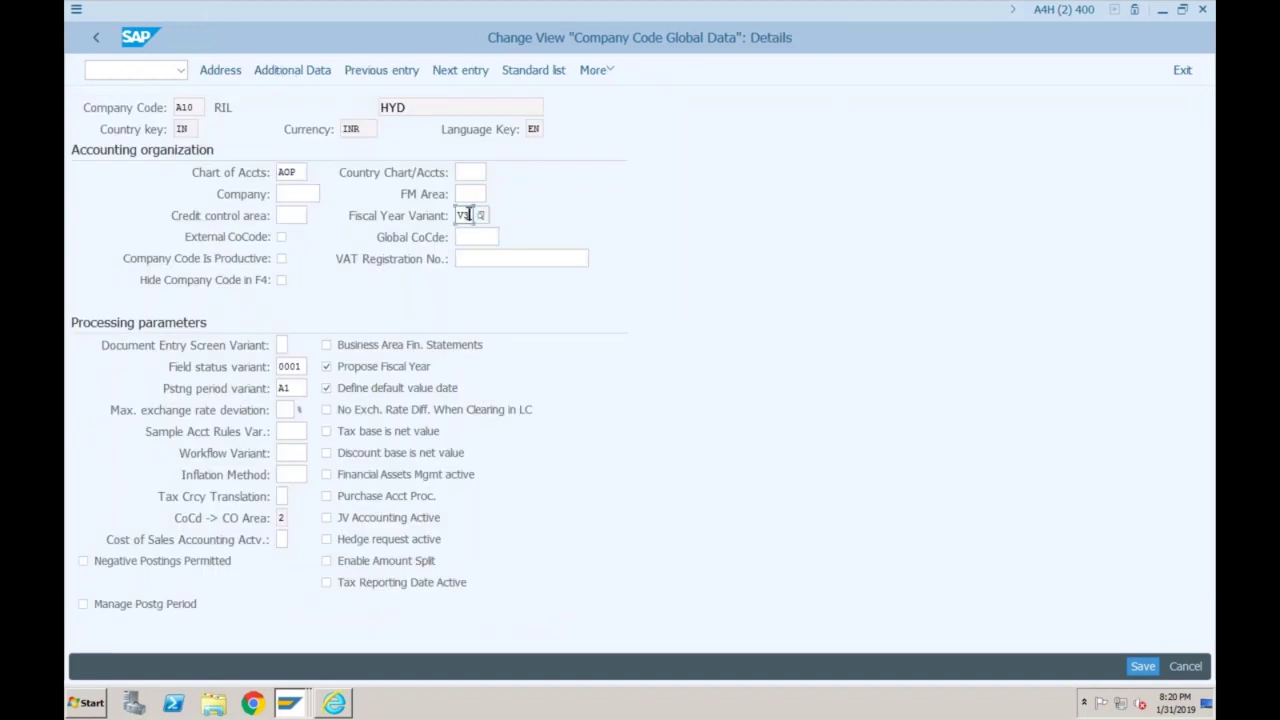
{"action": "left_click", "coordinate": [76, 9]}
{"action": "left_click", "coordinate": [105, 140]}
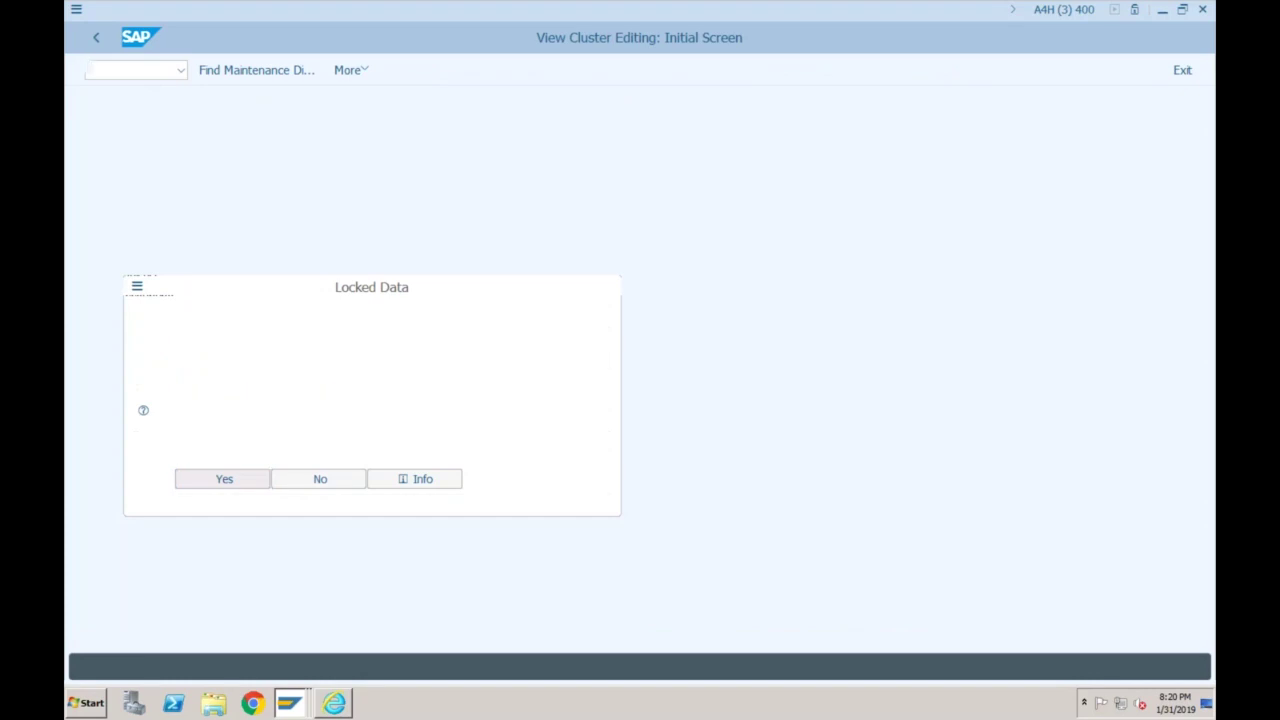
- Pass the Locked Data prompt and display controlling area A000's details, showing fiscal year variant K4
{"action": "key", "text": "Return"}
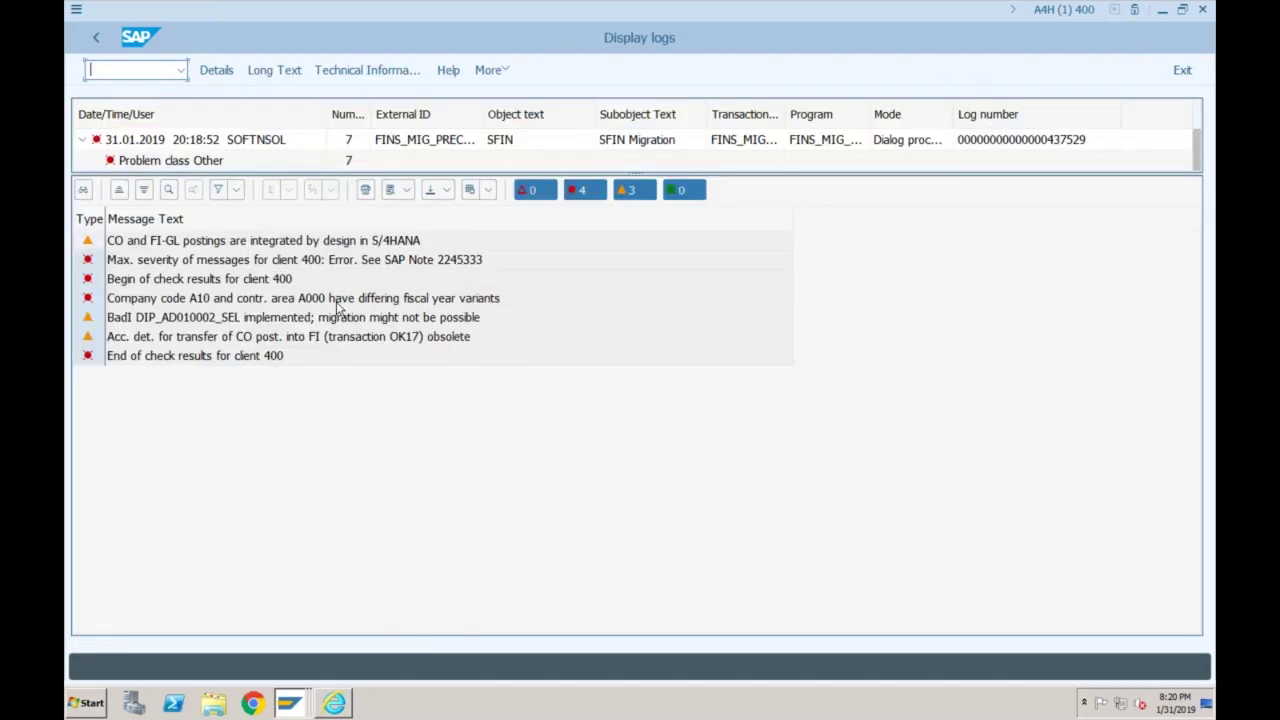
{"action": "left_click", "coordinate": [289, 703]}
{"action": "left_click", "coordinate": [285, 669]}
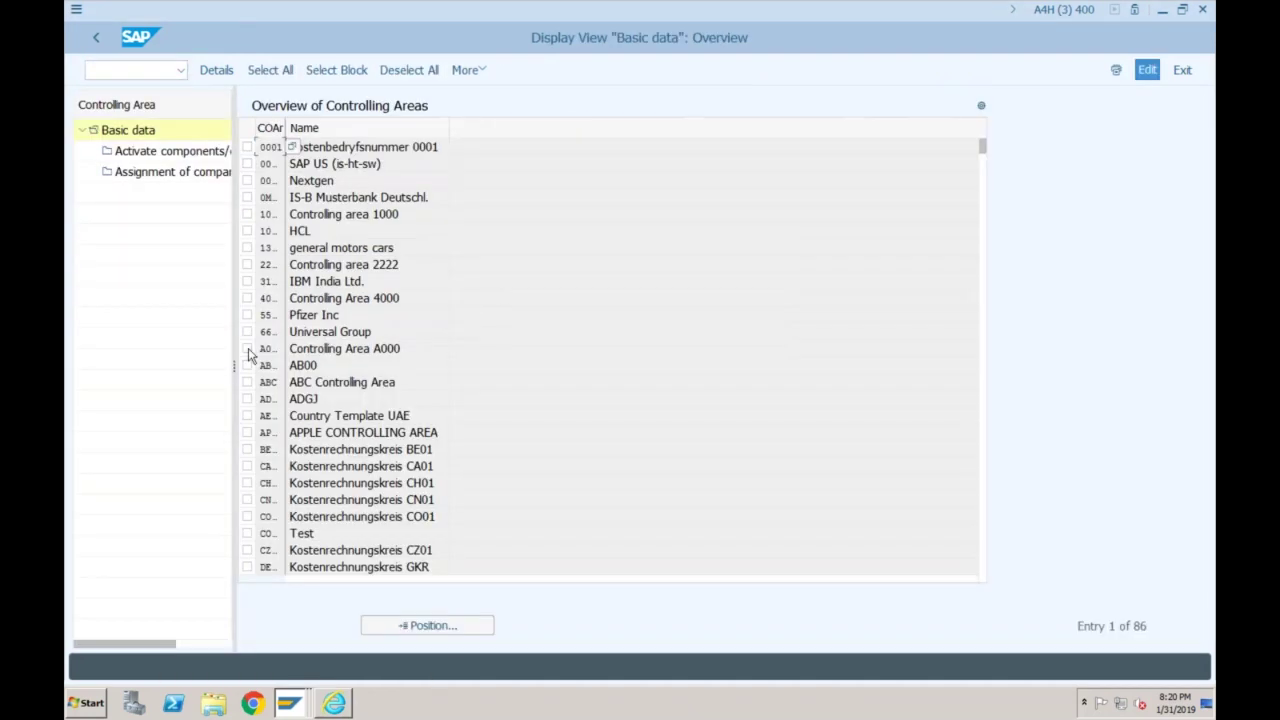
{"action": "left_click", "coordinate": [247, 349]}
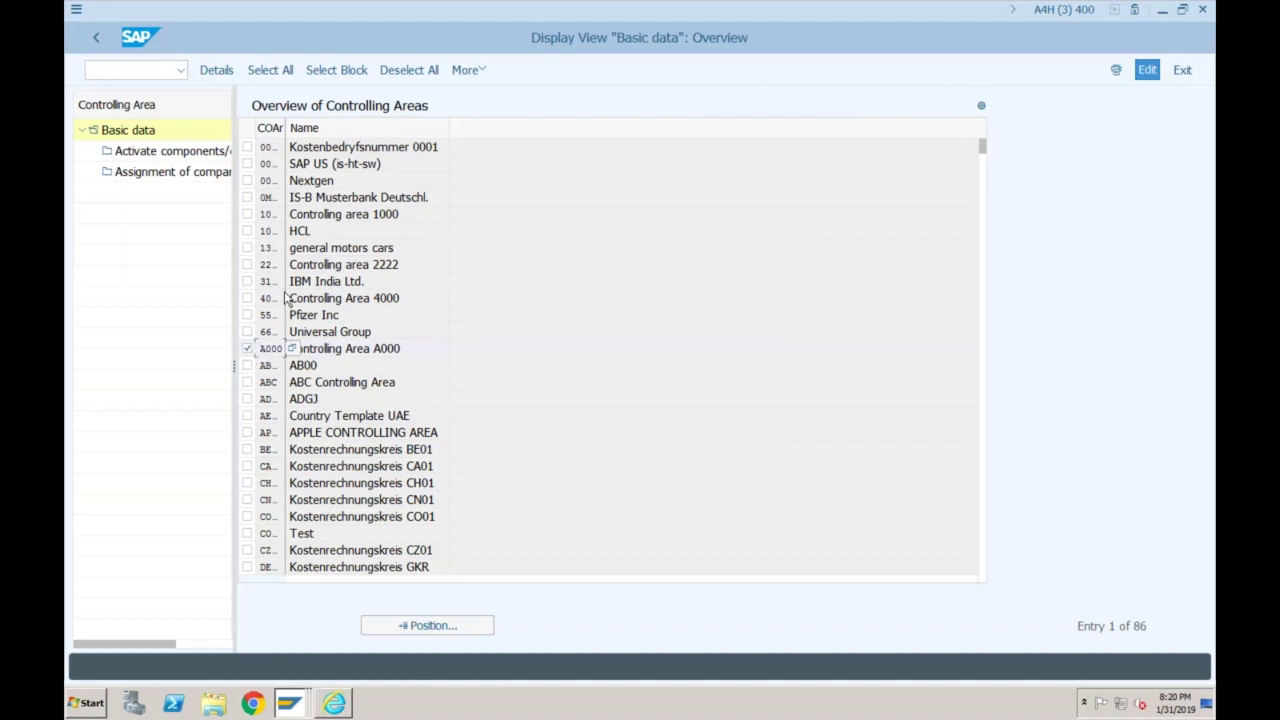
{"action": "left_click", "coordinate": [299, 347]}
{"action": "key", "text": "F2"}
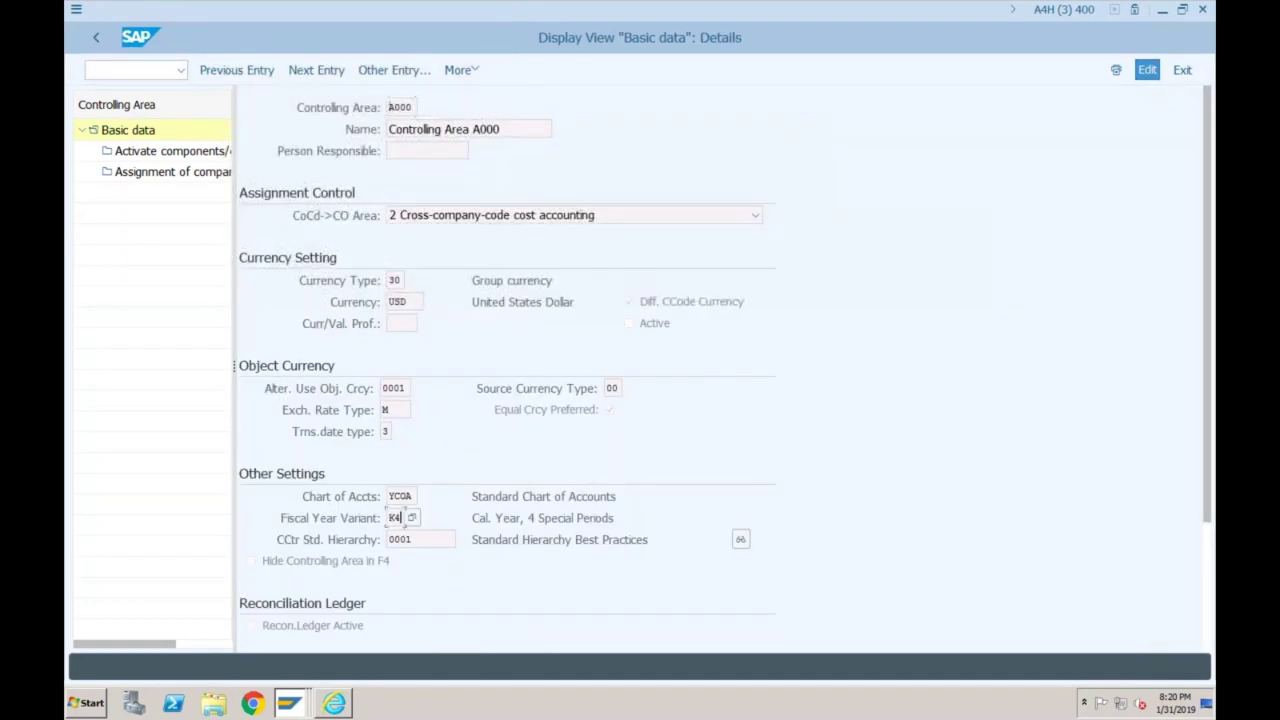
{"action": "double_click", "coordinate": [394, 517]}
- Set company code A10's fiscal year variant to K4, save with a customizing request, return to the log
{"action": "left_click", "coordinate": [297, 706]}
{"action": "left_click", "coordinate": [290, 643]}
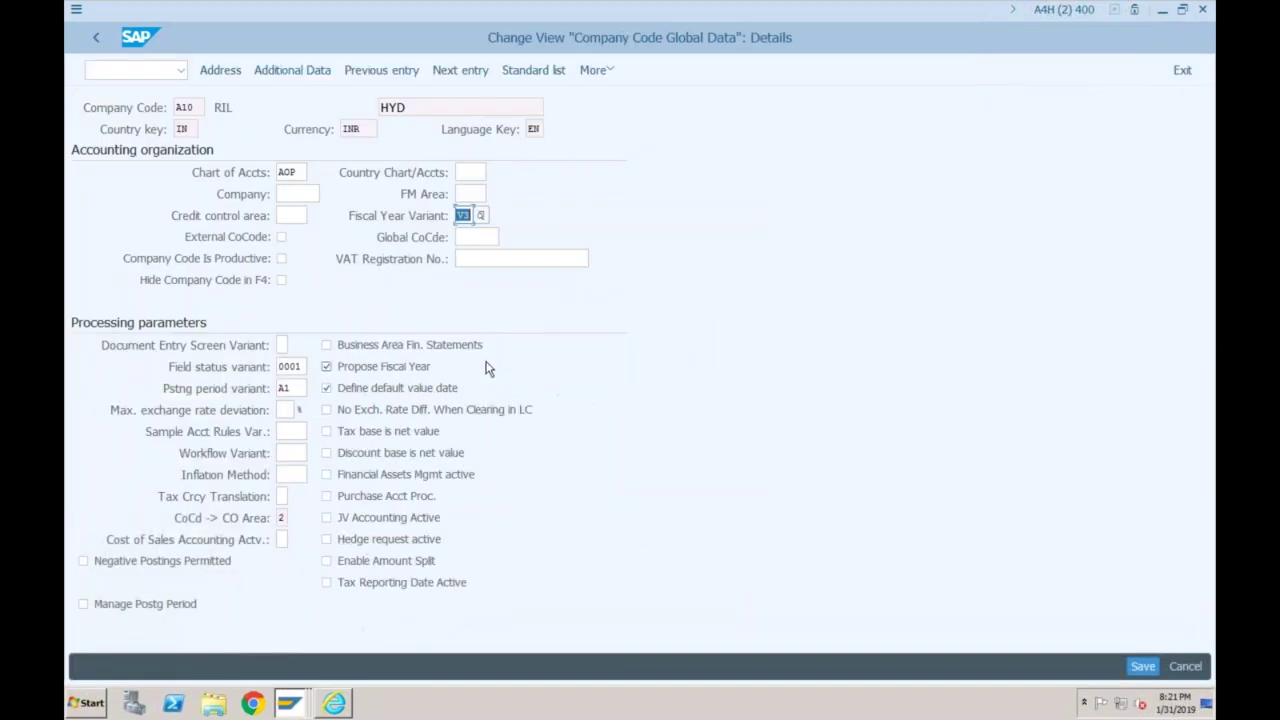
{"action": "type", "text": "K4"}
{"action": "key", "text": "Return"}
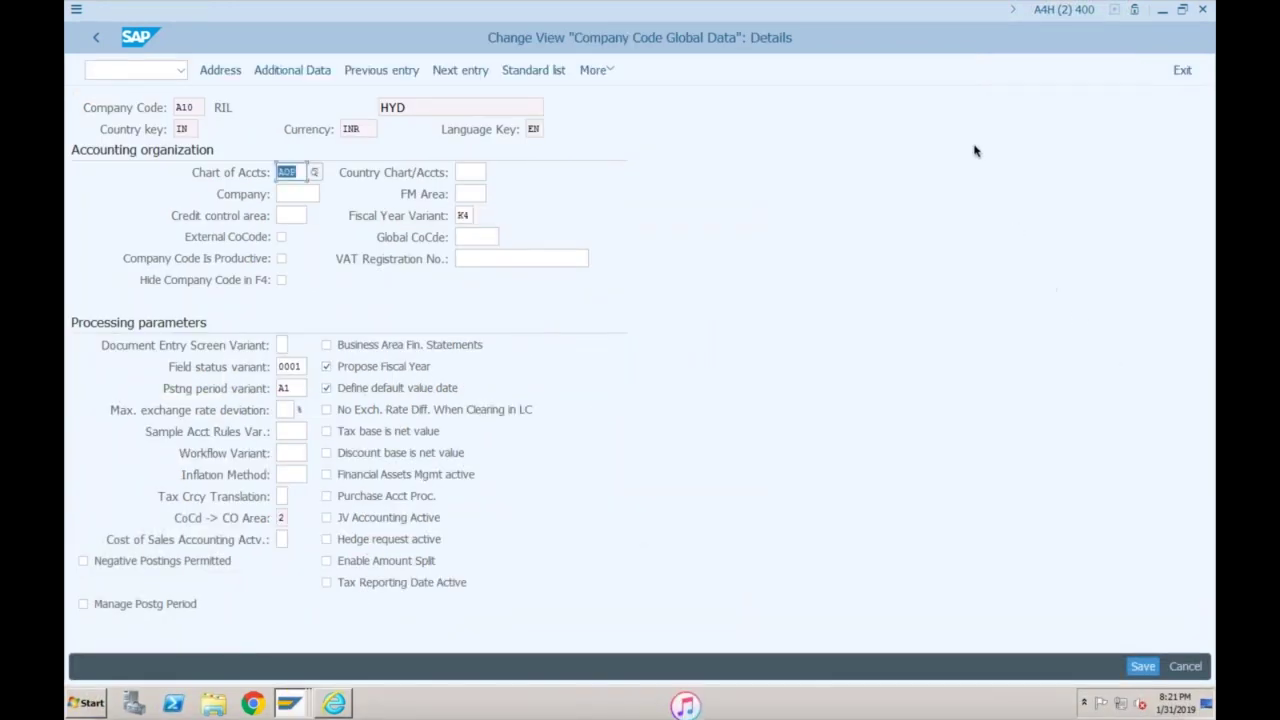
{"action": "left_click", "coordinate": [1141, 666]}
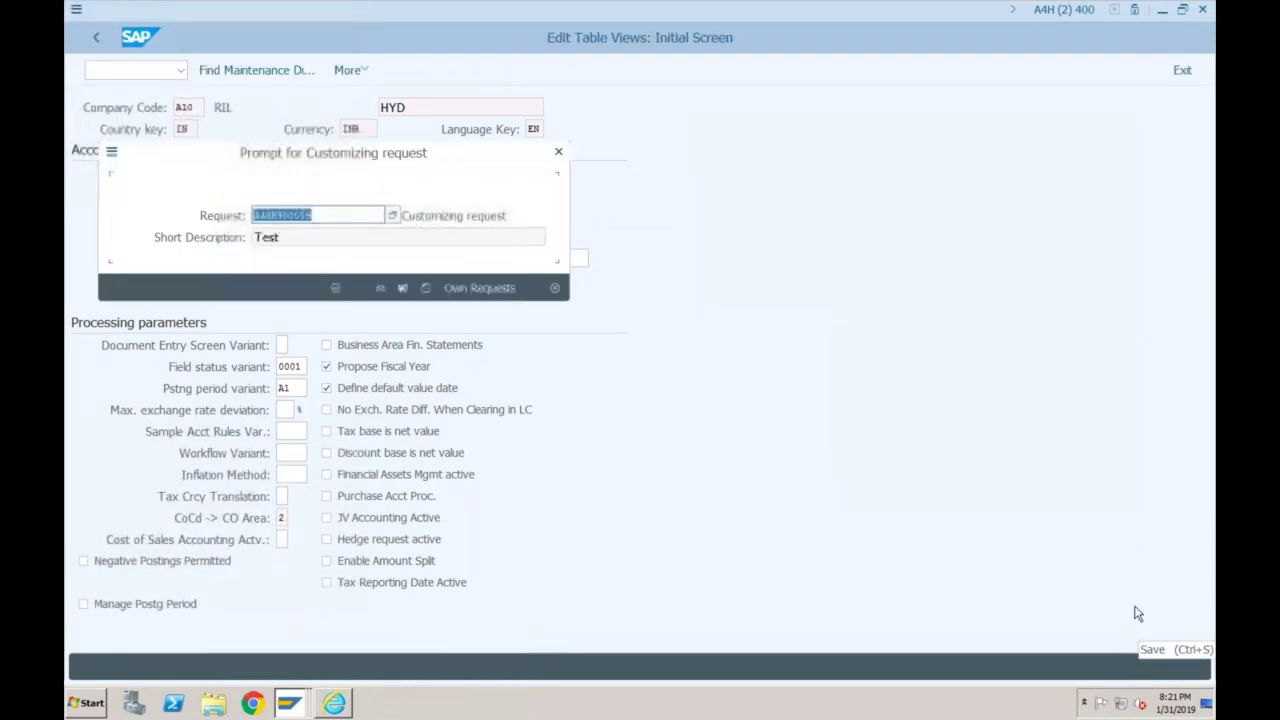
{"action": "left_click", "coordinate": [336, 288]}
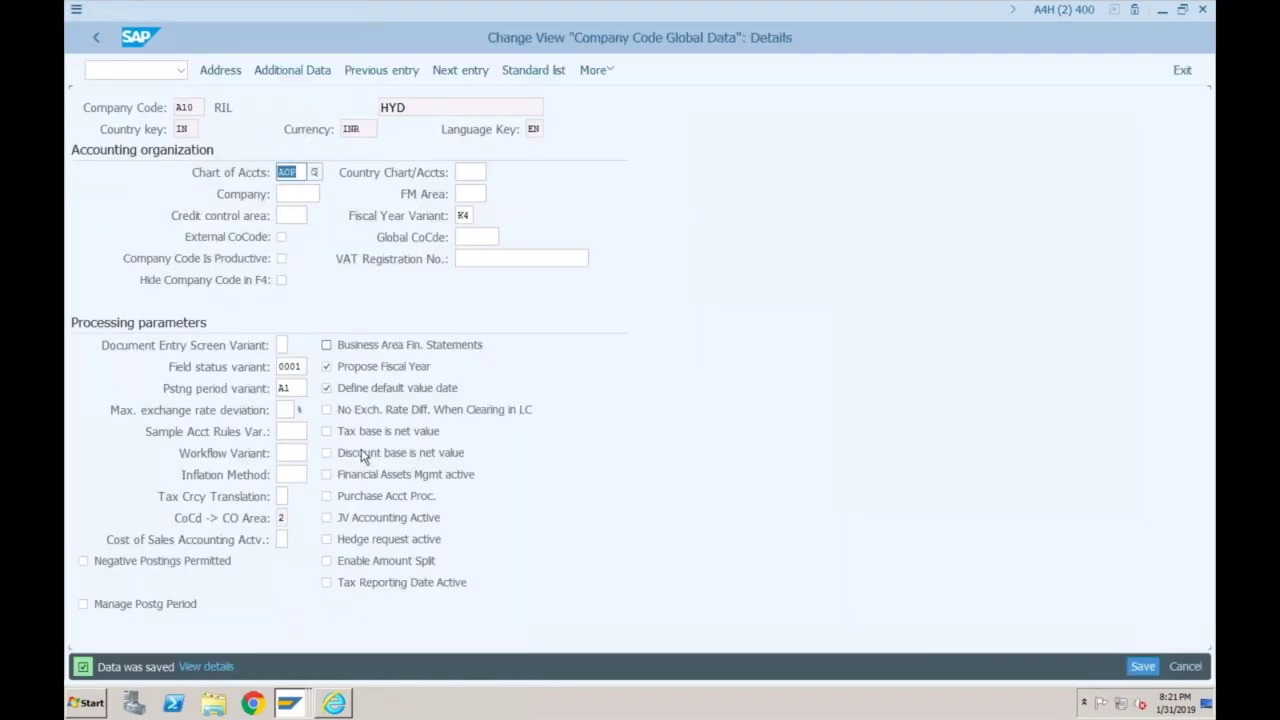
{"action": "left_click", "coordinate": [292, 703]}
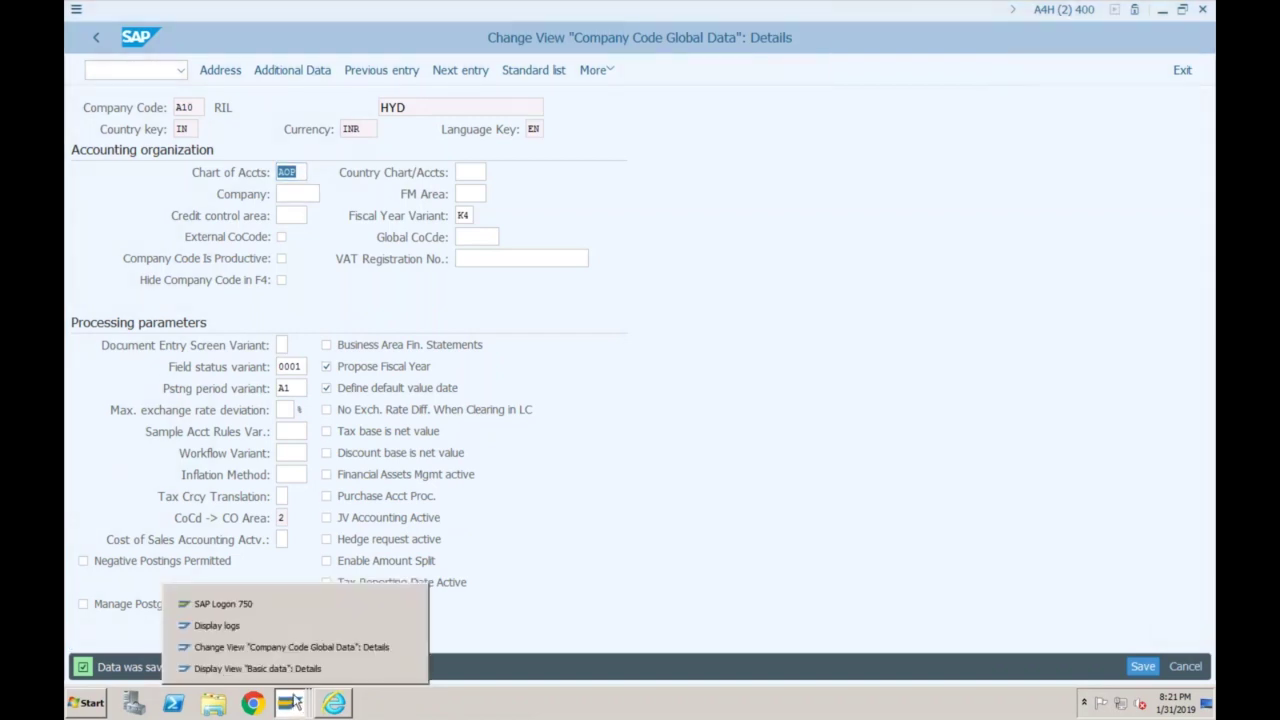
{"action": "left_click", "coordinate": [263, 626]}
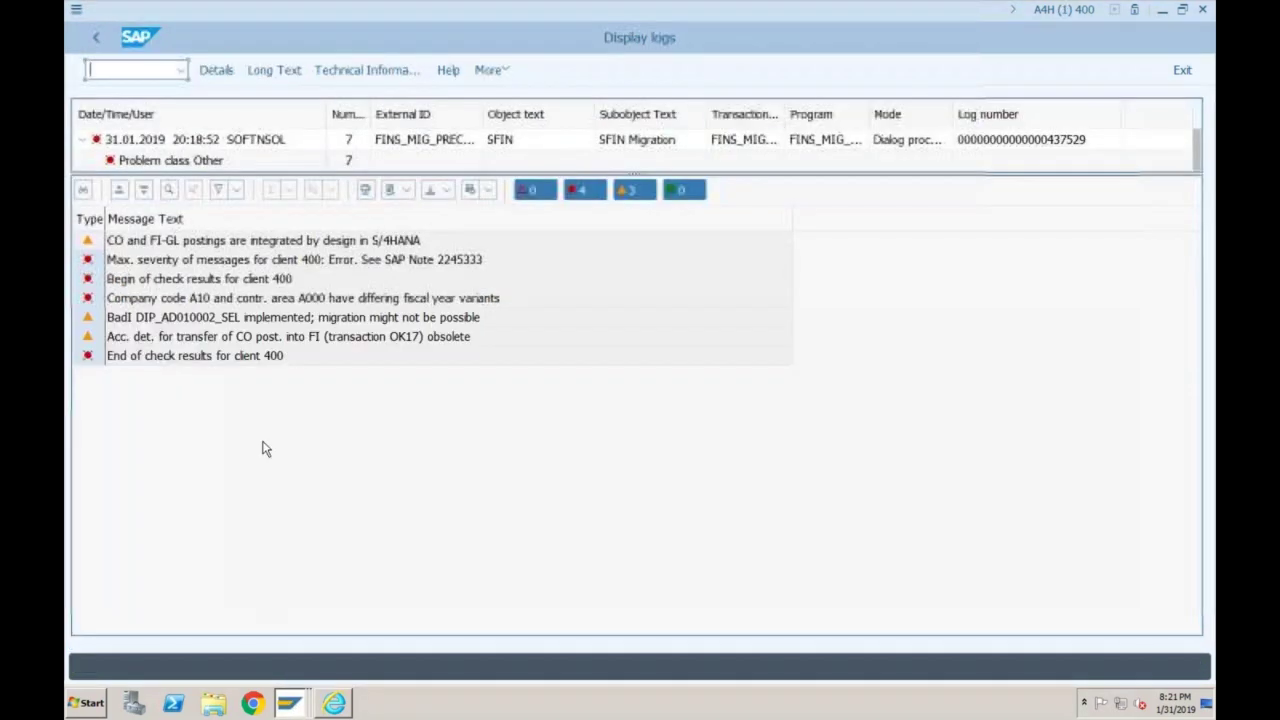
- Leave the check log for the IMG tree, rerunning the check once before returning
{"action": "left_click", "coordinate": [96, 38]}
{"action": "left_click", "coordinate": [170, 262]}
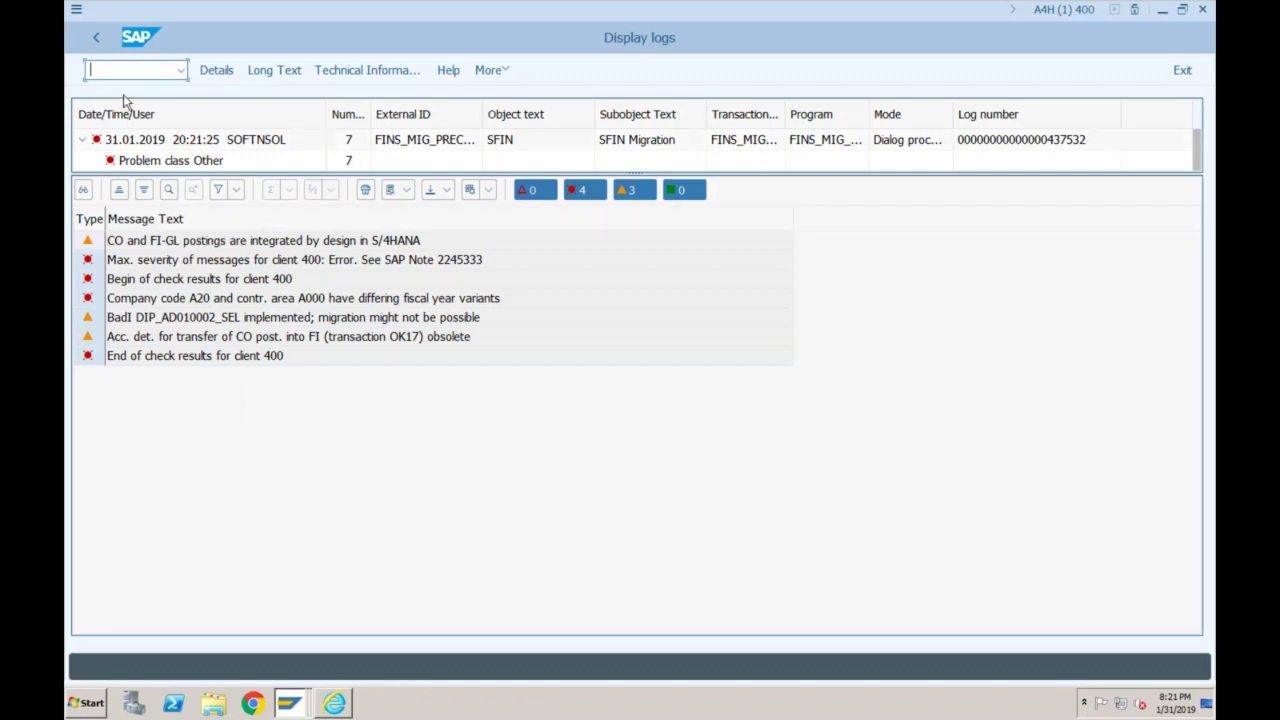
{"action": "left_click", "coordinate": [97, 38]}
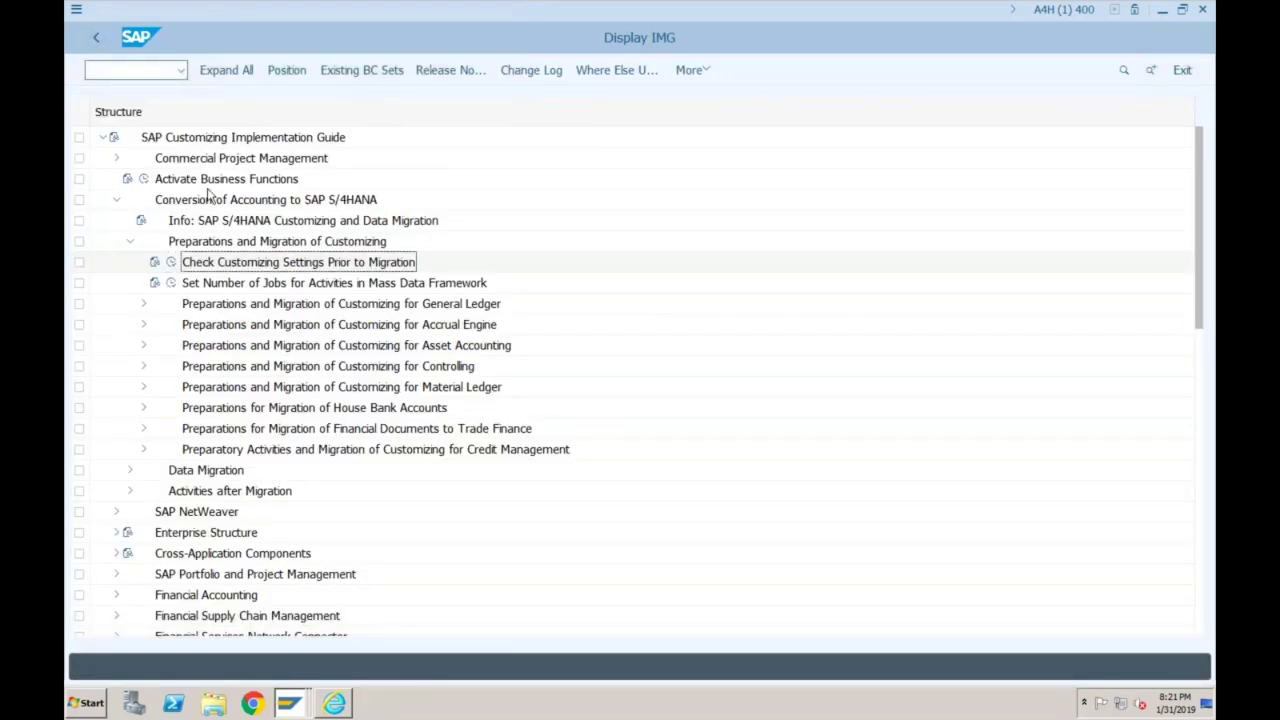
- Execute Check Customizing Settings Prior to Migration again; the log now flags company code A20
{"action": "left_click", "coordinate": [171, 262]}
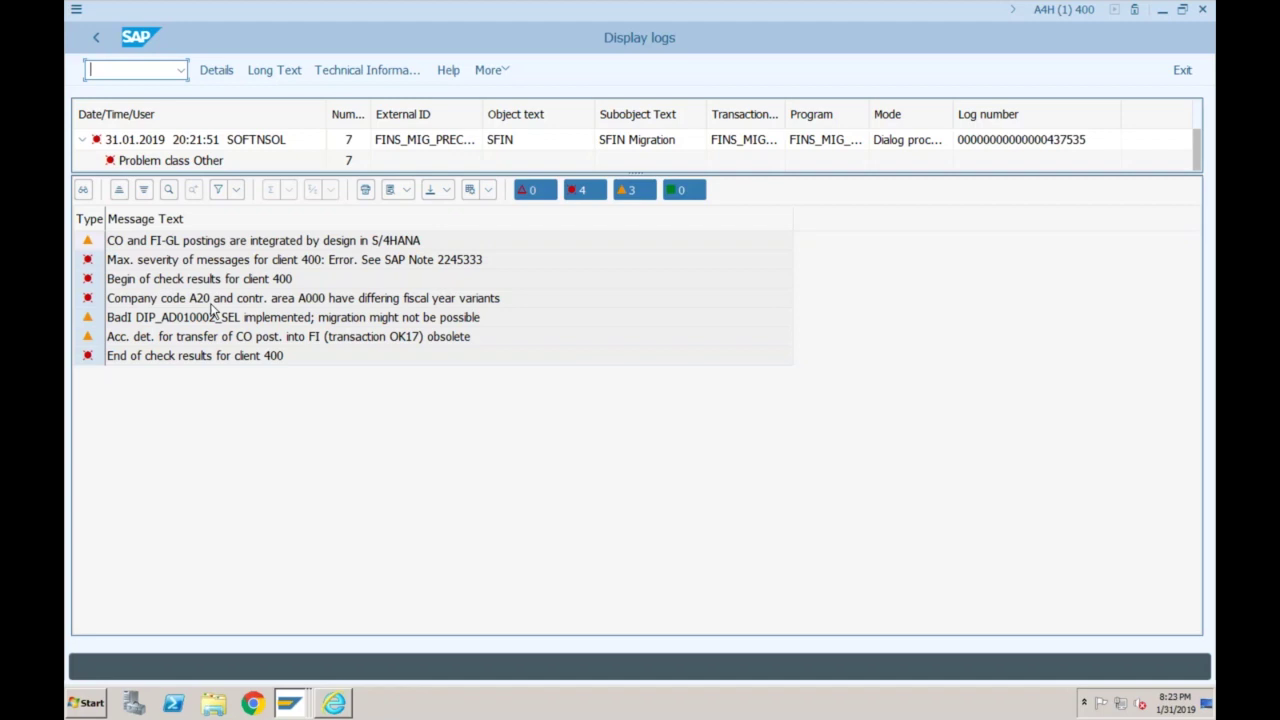
- Turn up the computer's sound volume
{"action": "key", "text": "XF86AudioRaiseVolume"}
{"action": "key", "text": "XF86AudioRaiseVolume"}
{"action": "key", "text": "XF86AudioRaiseVolume"}
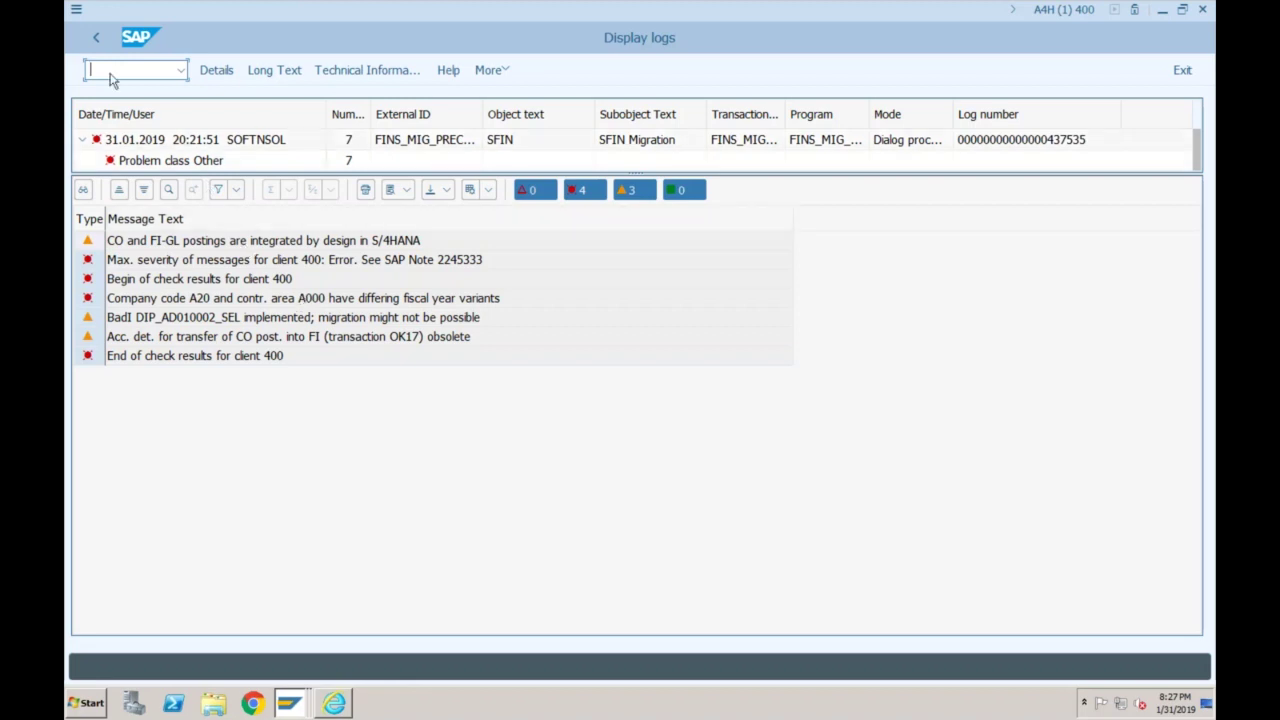
- Return from the check log to the IMG tree and select the mass data job count activity
{"action": "left_click", "coordinate": [95, 42]}
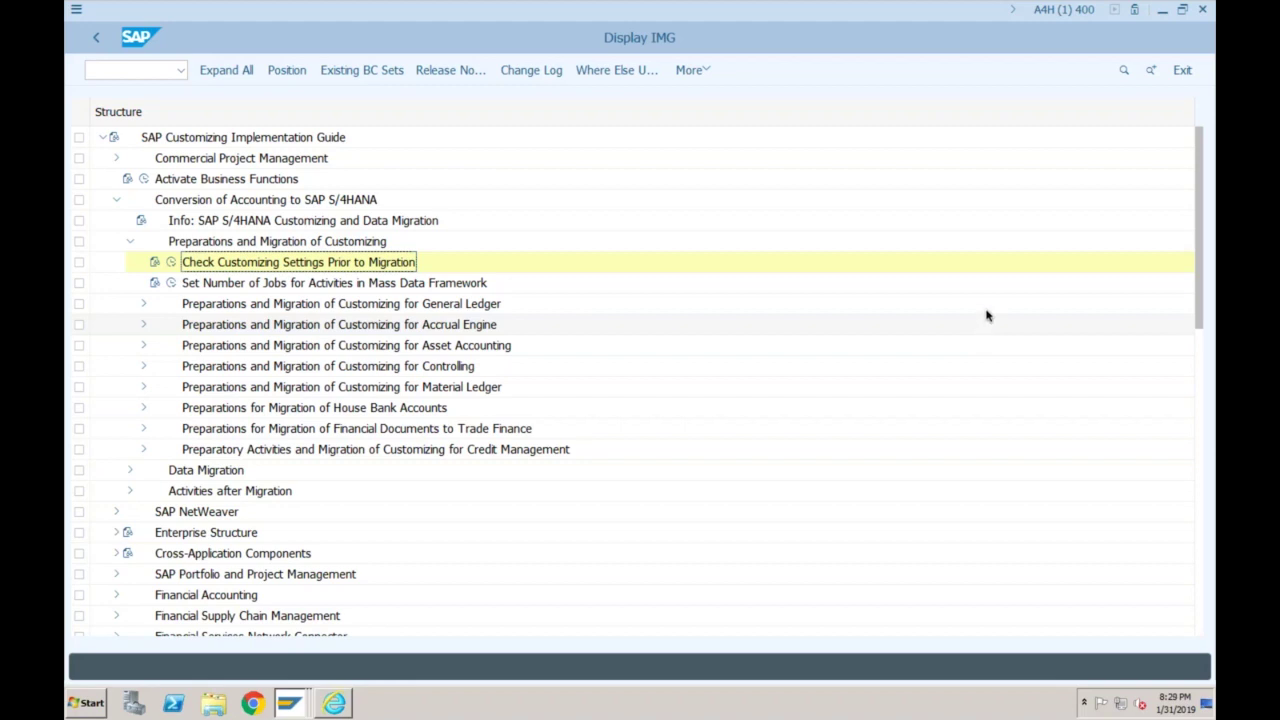
{"action": "left_click", "coordinate": [268, 285]}
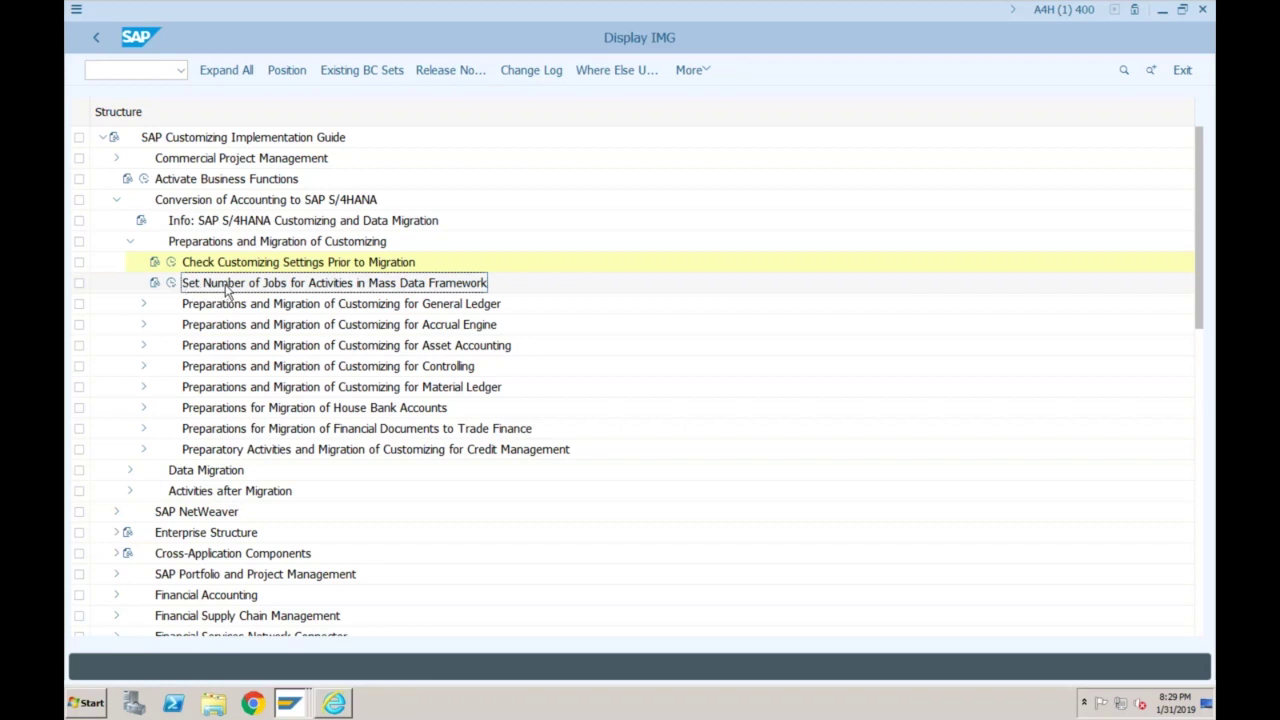
- Select the General Ledger migration Customizing node and expand it to list its activities
{"action": "left_click", "coordinate": [326, 306]}
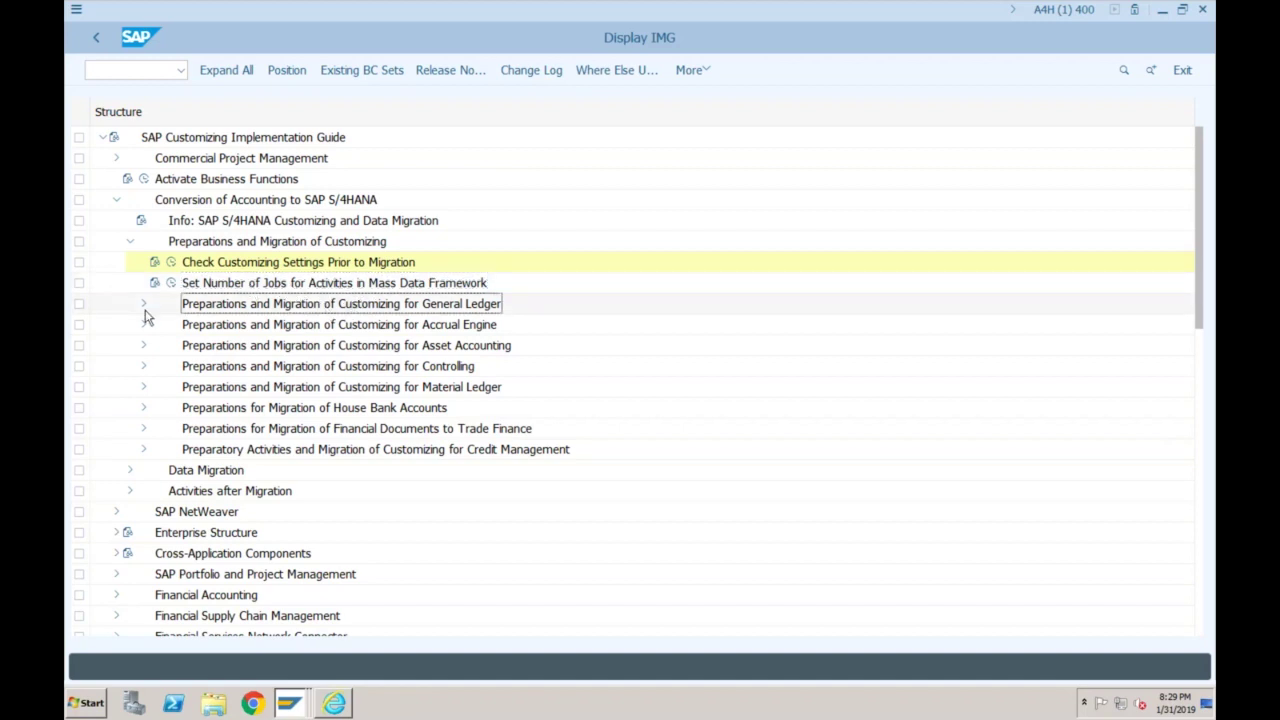
{"action": "left_click", "coordinate": [430, 328]}
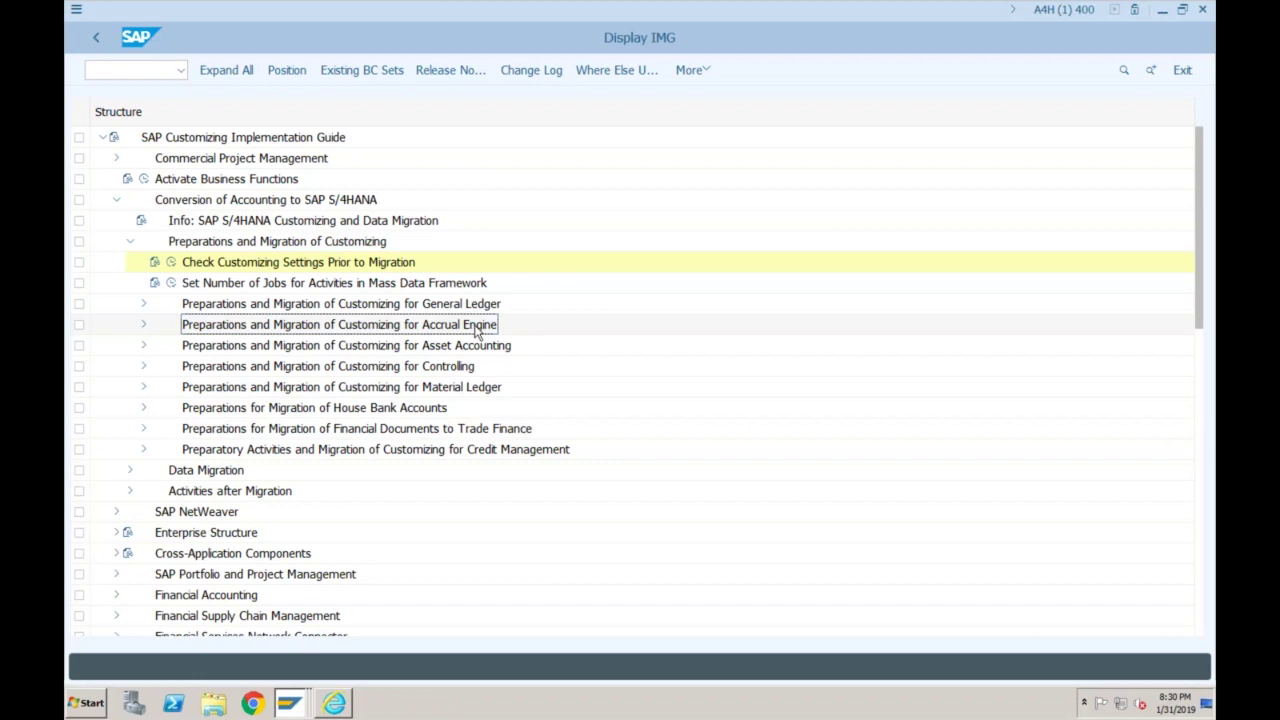
{"action": "left_click", "coordinate": [380, 310]}
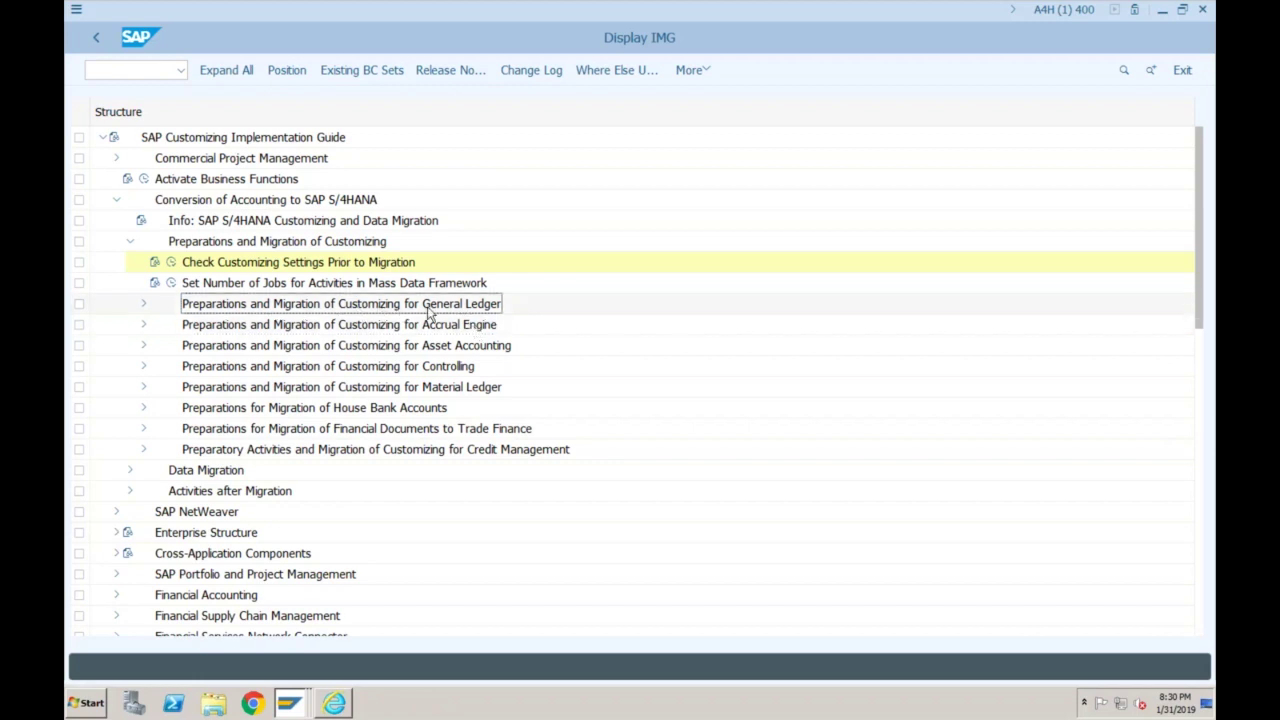
{"action": "left_click", "coordinate": [143, 304]}
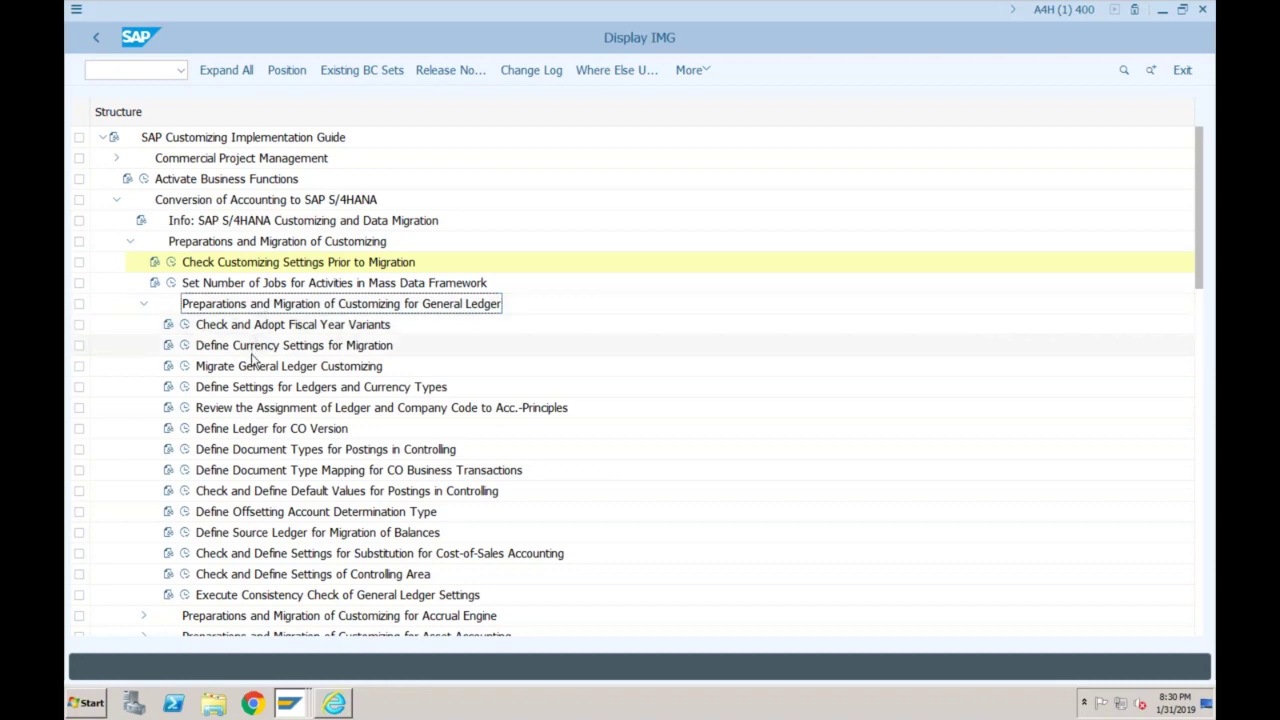
- Run Check and Adopt Fiscal Year Variants for controlling area SF01, which needs no changes
{"action": "left_click", "coordinate": [185, 325]}
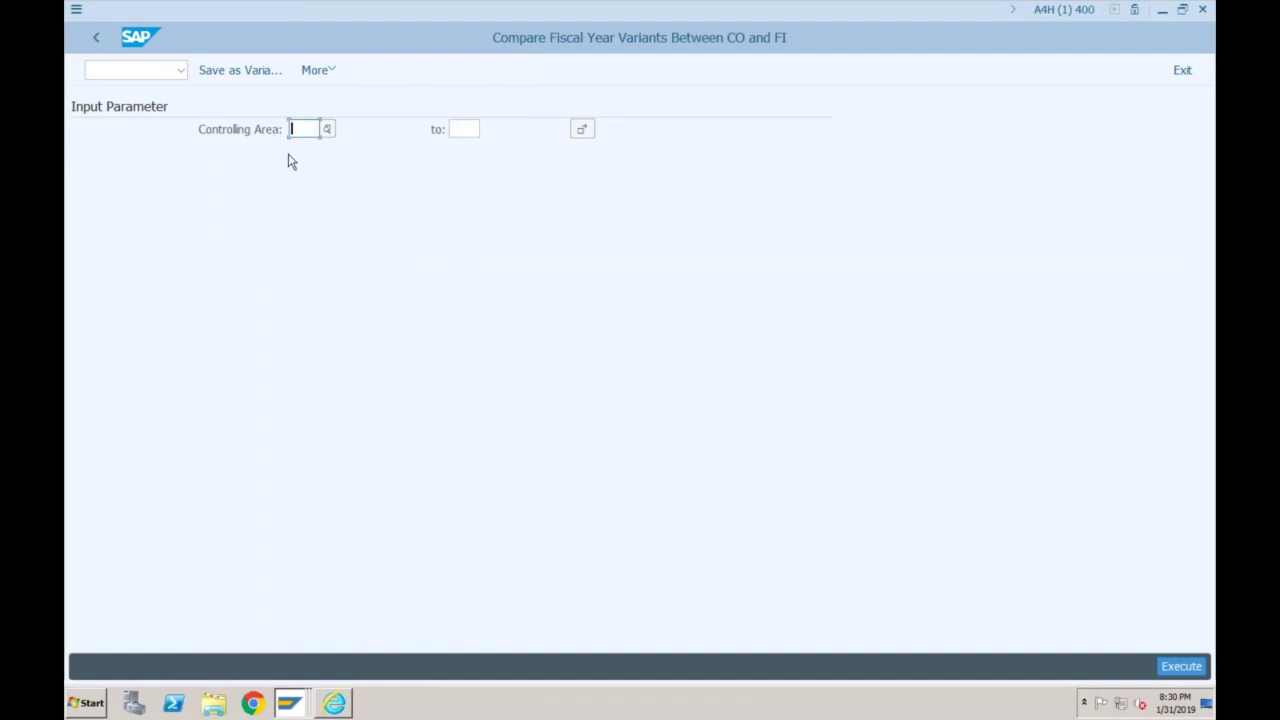
{"action": "type", "text": "SF01"}
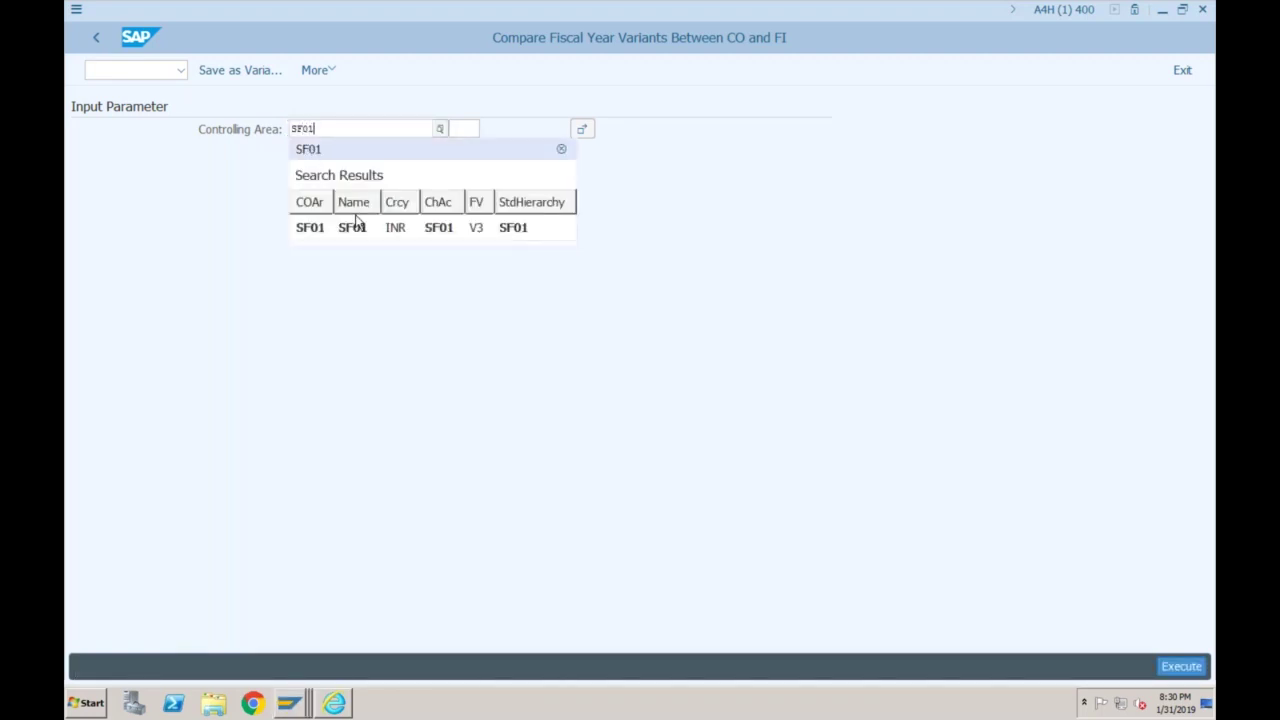
{"action": "left_click", "coordinate": [324, 231]}
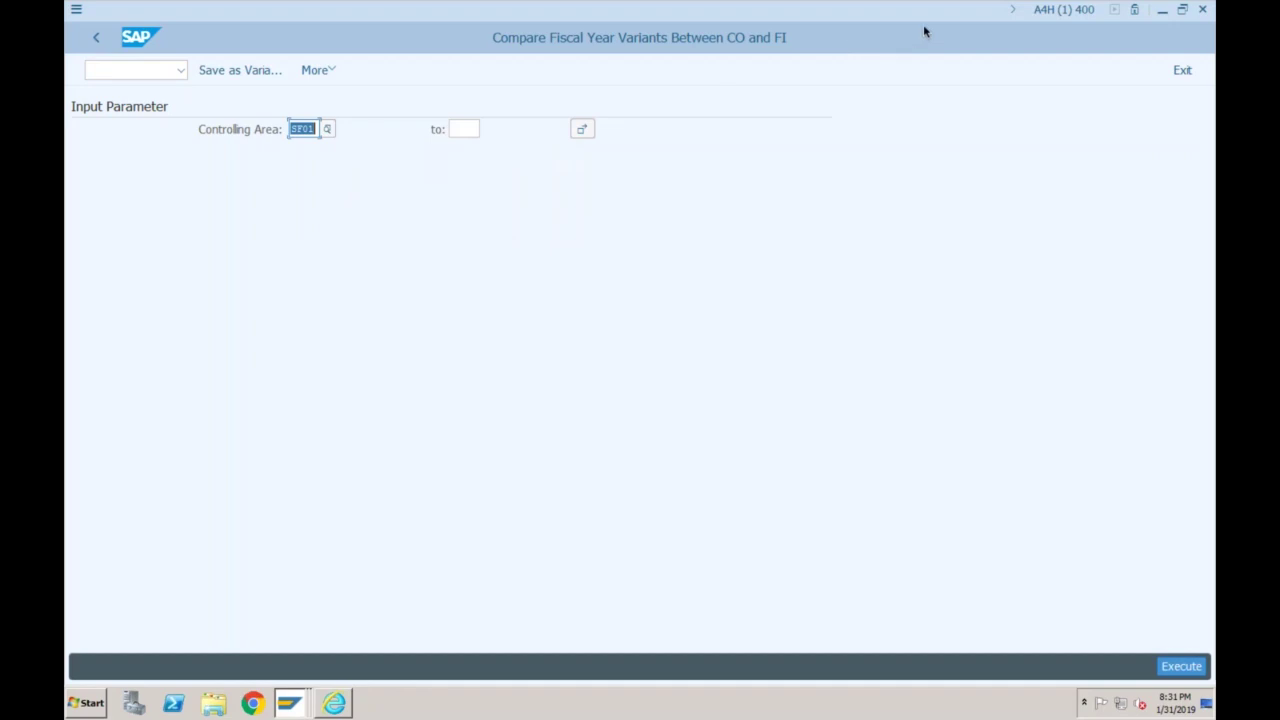
{"action": "left_click", "coordinate": [1181, 673]}
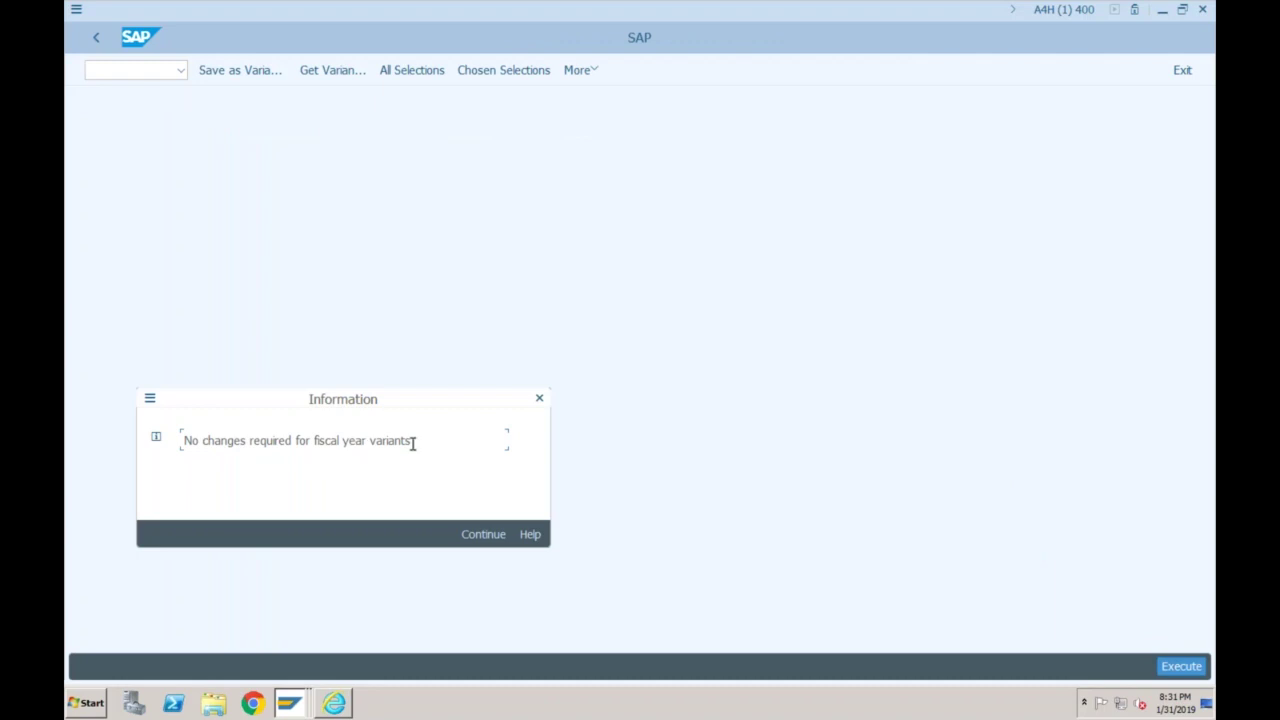
{"action": "left_click", "coordinate": [481, 537]}
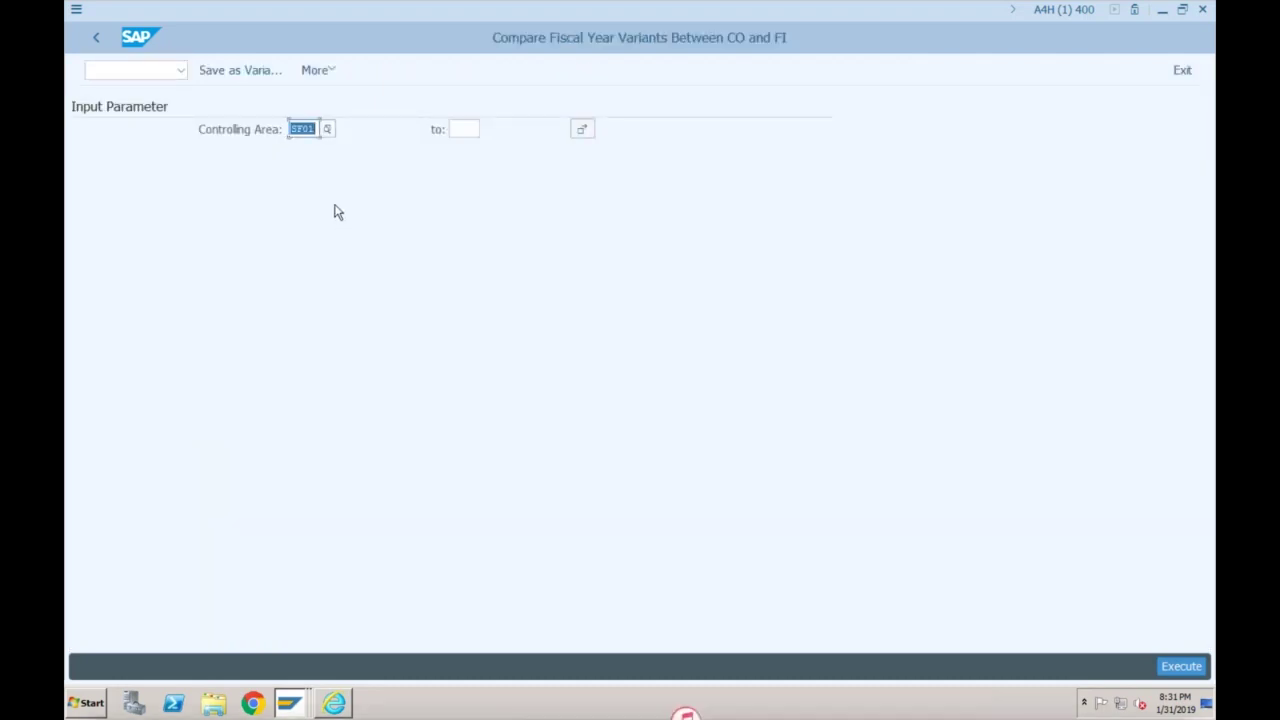
- Compare fiscal year variants for controlling area A000 (K4 vs V3), then return to the IMG
{"action": "type", "text": "A"}
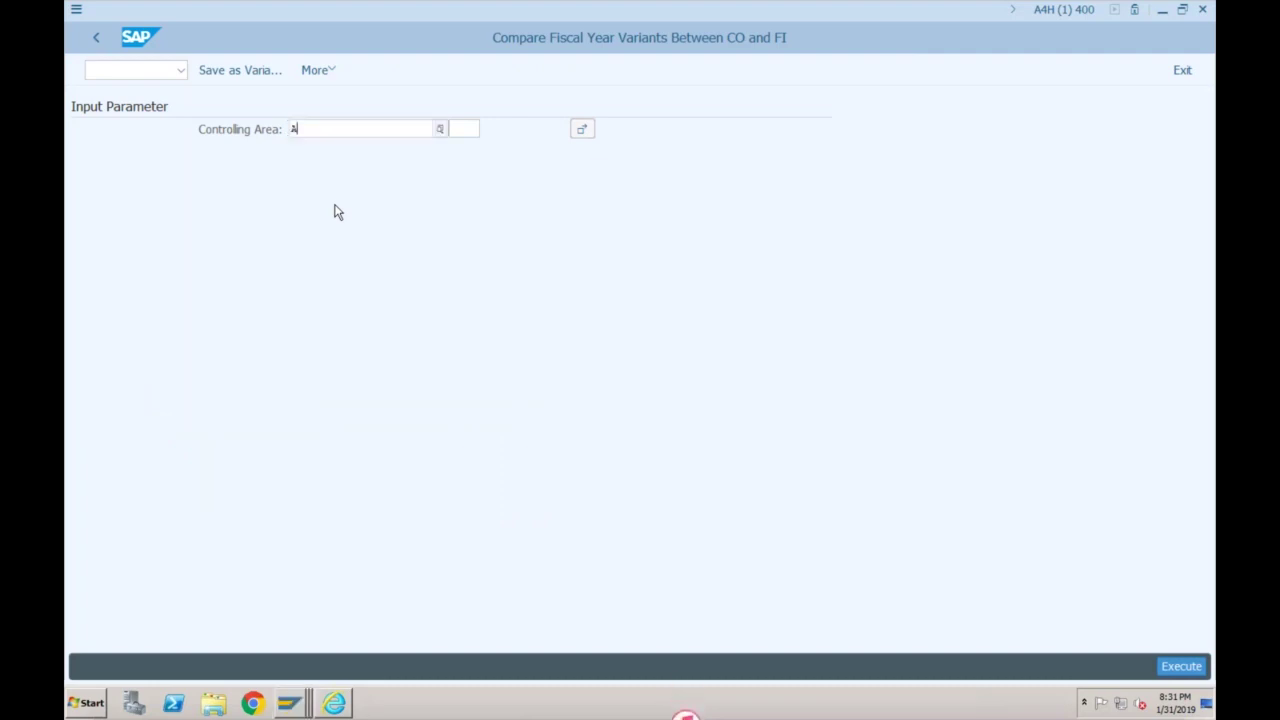
{"action": "type", "text": "000"}
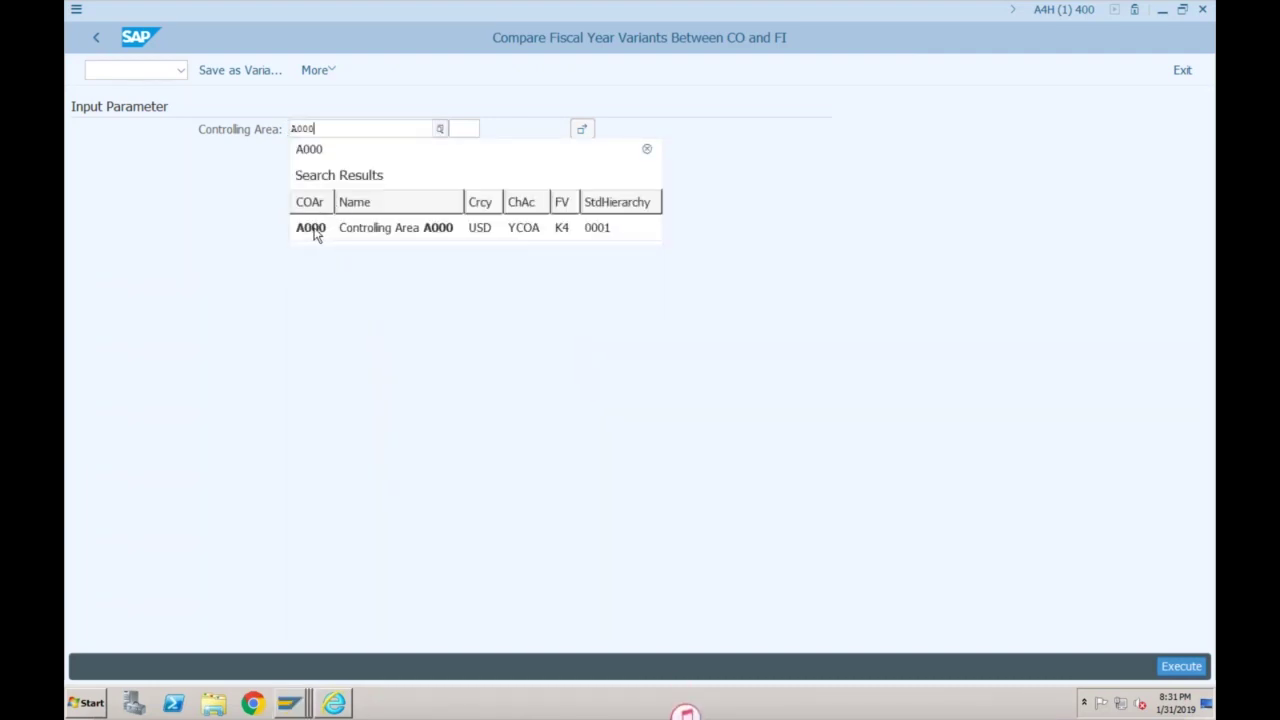
{"action": "left_click", "coordinate": [314, 230]}
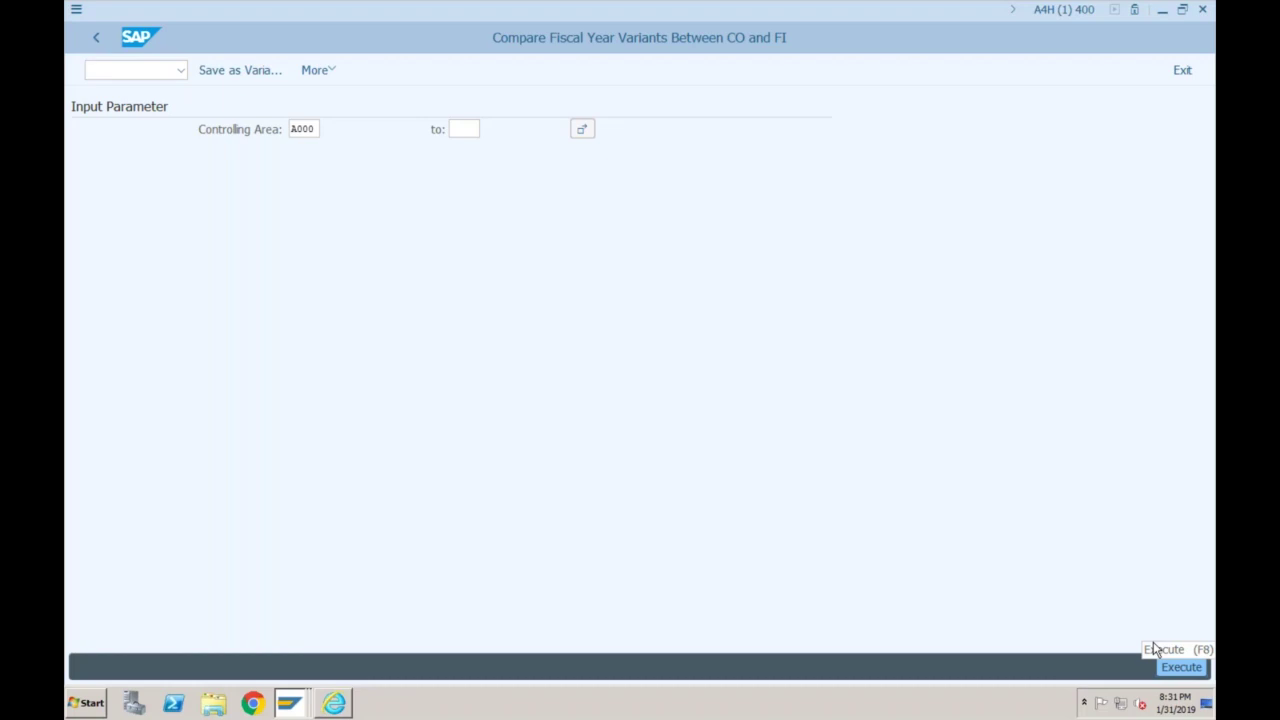
{"action": "left_click", "coordinate": [1180, 666]}
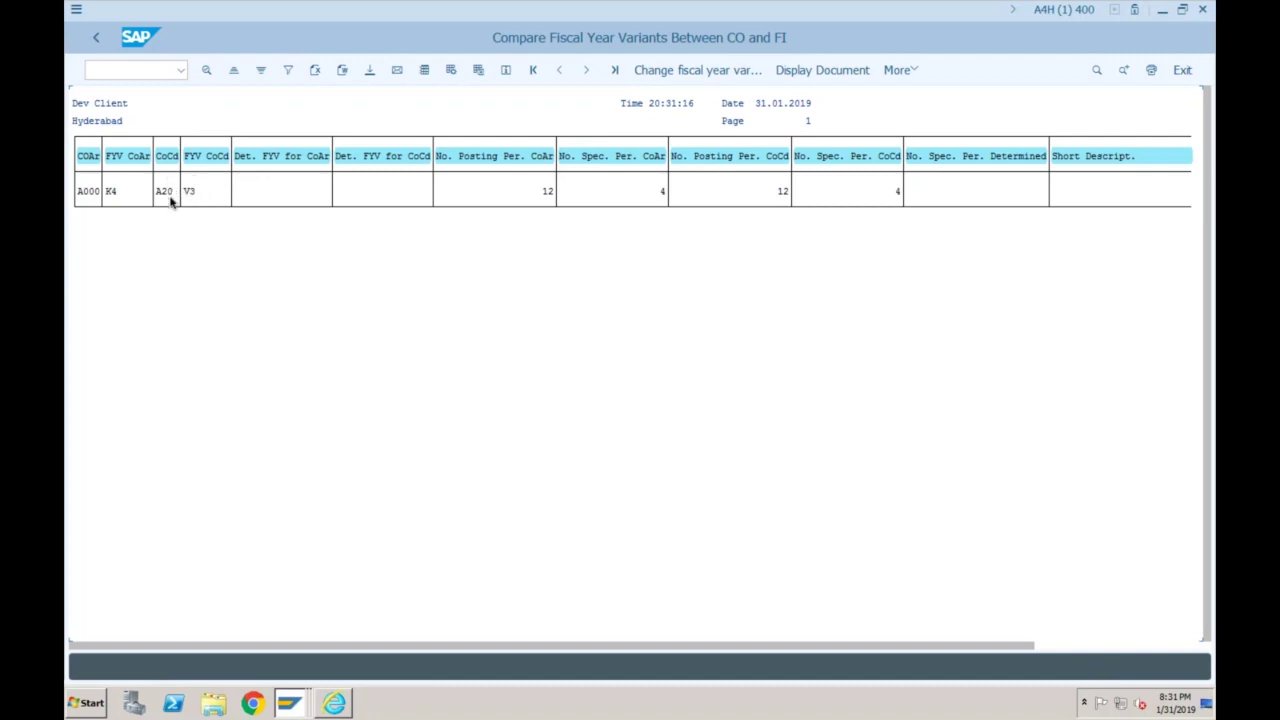
{"action": "left_click", "coordinate": [95, 37]}
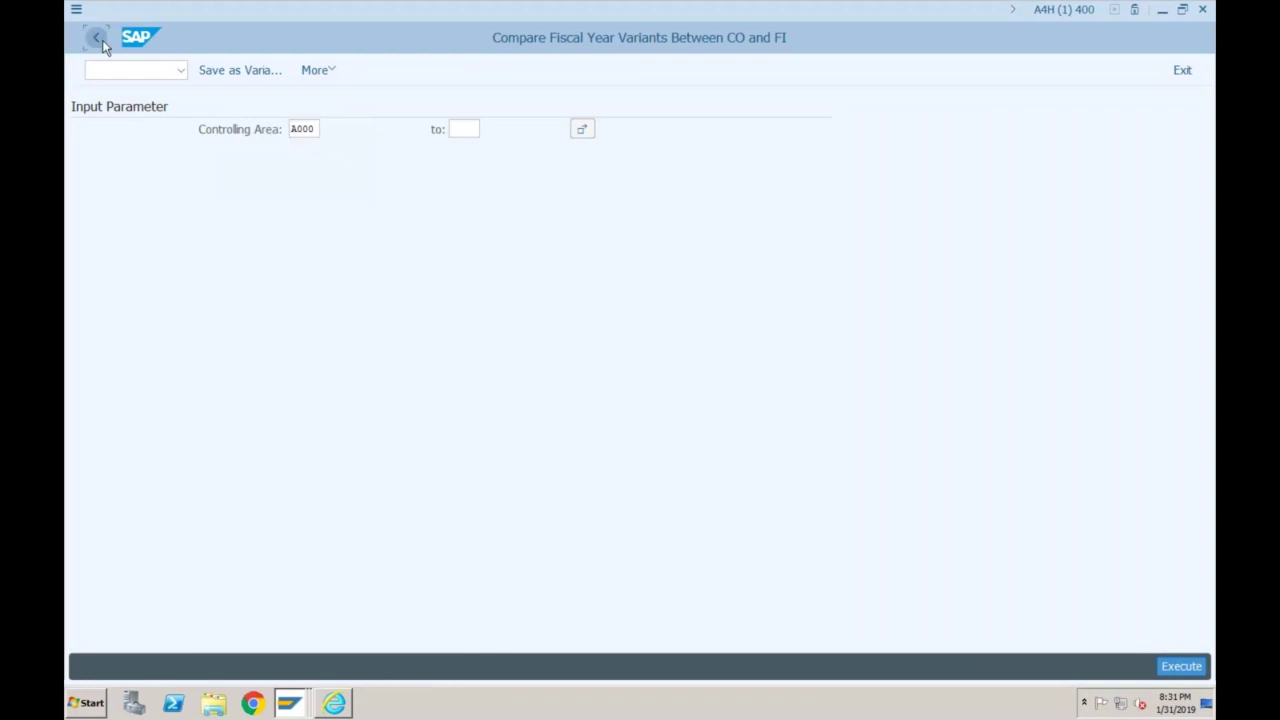
{"action": "left_click", "coordinate": [97, 39]}
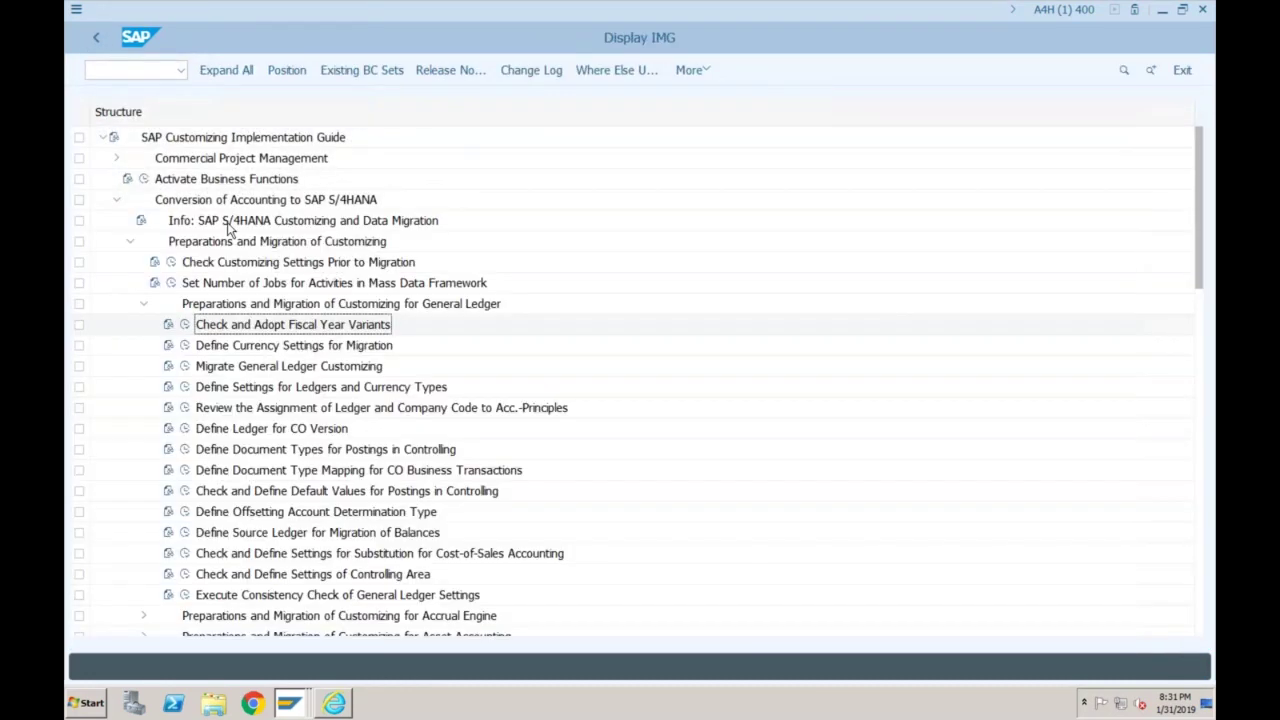
{"action": "left_click", "coordinate": [224, 329]}
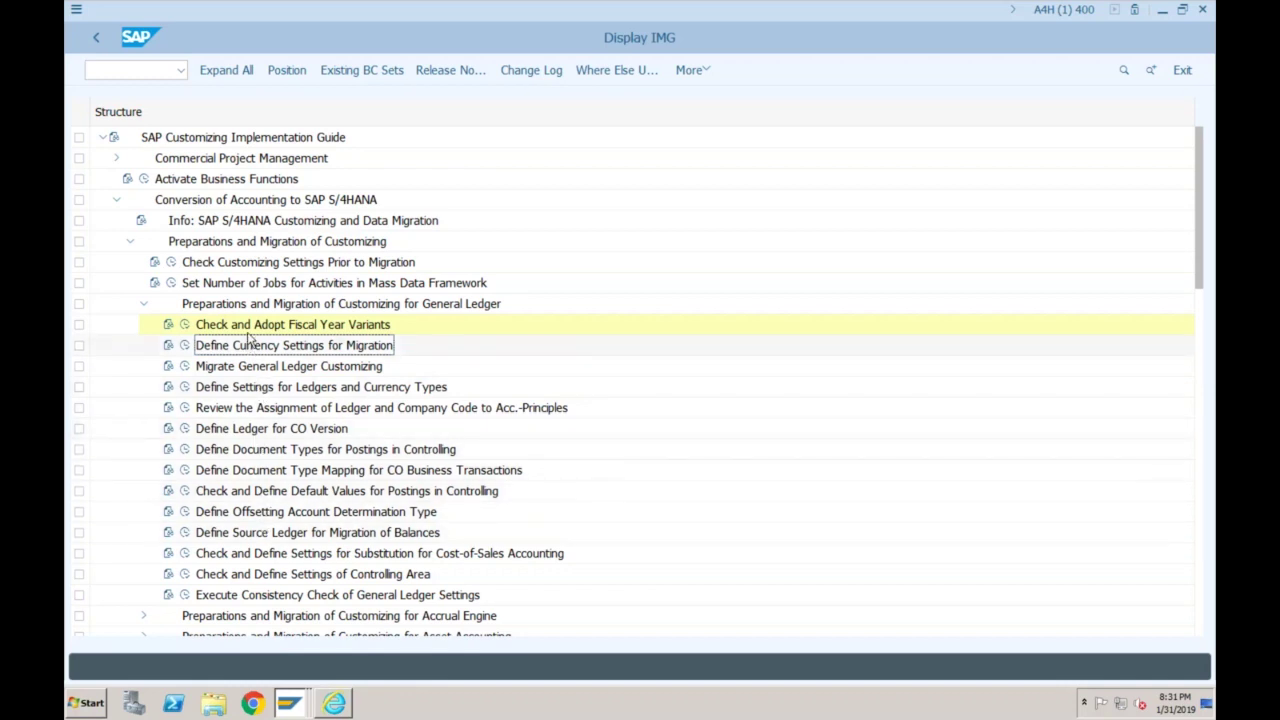
{"action": "left_click", "coordinate": [185, 325]}
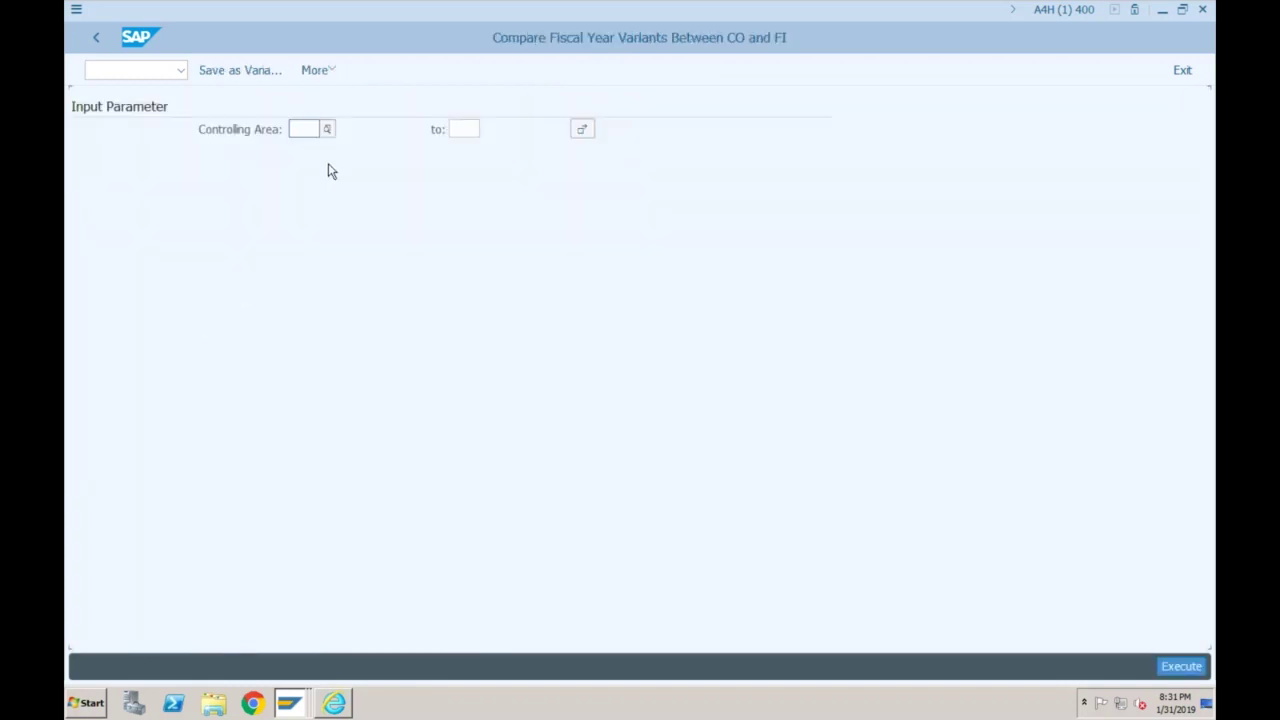
{"action": "left_click", "coordinate": [96, 37]}
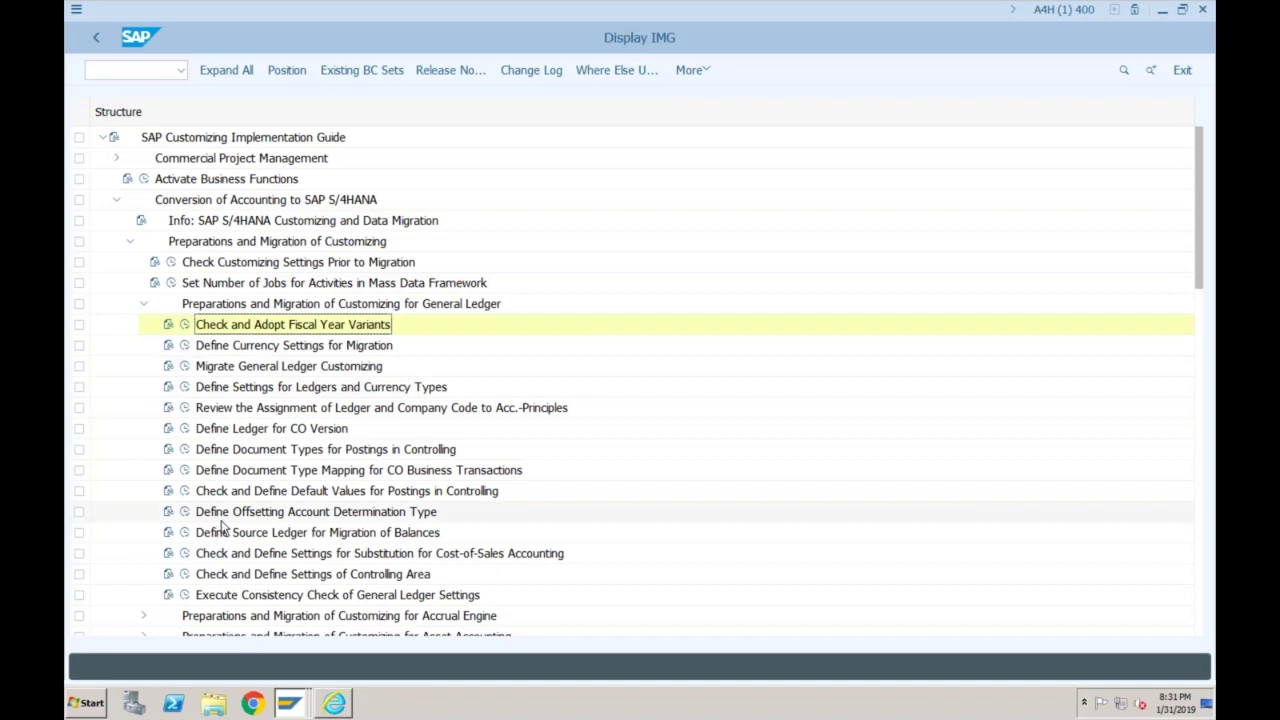
{"action": "left_click", "coordinate": [218, 350]}
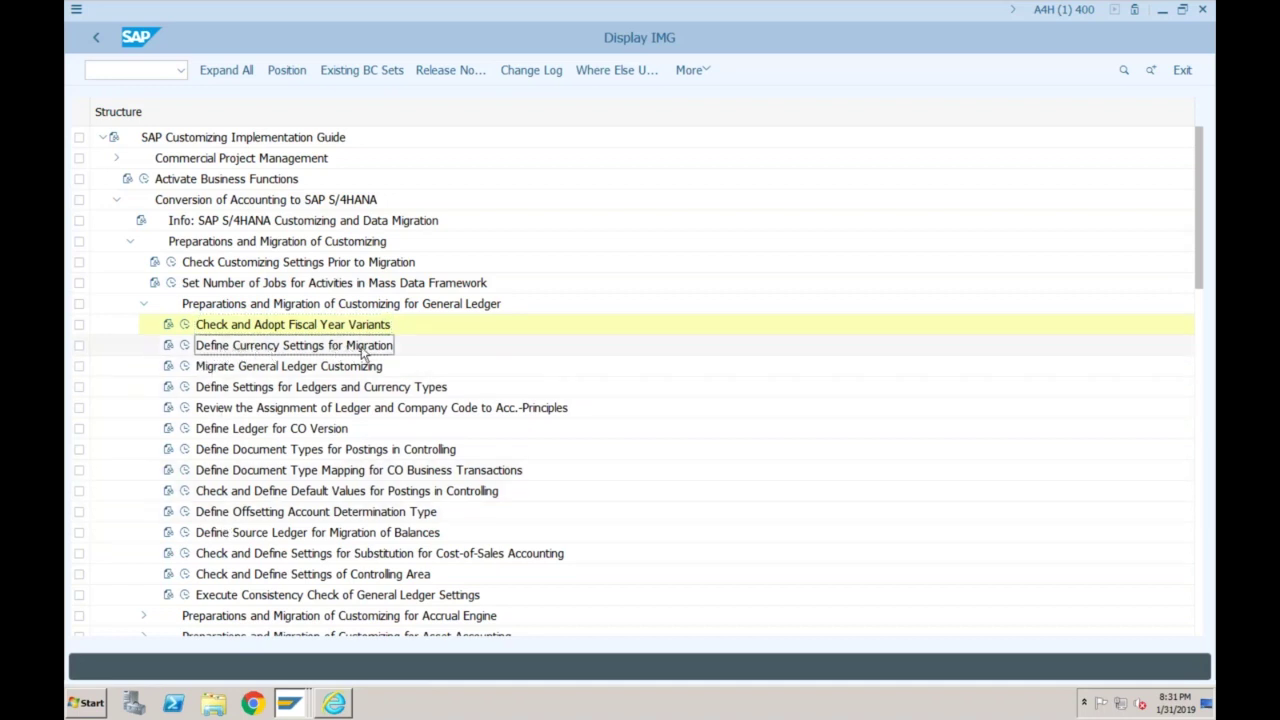
- Review migration currency settings: exchange rate type M and FI-based previous CO currency amounts
{"action": "left_click", "coordinate": [185, 347]}
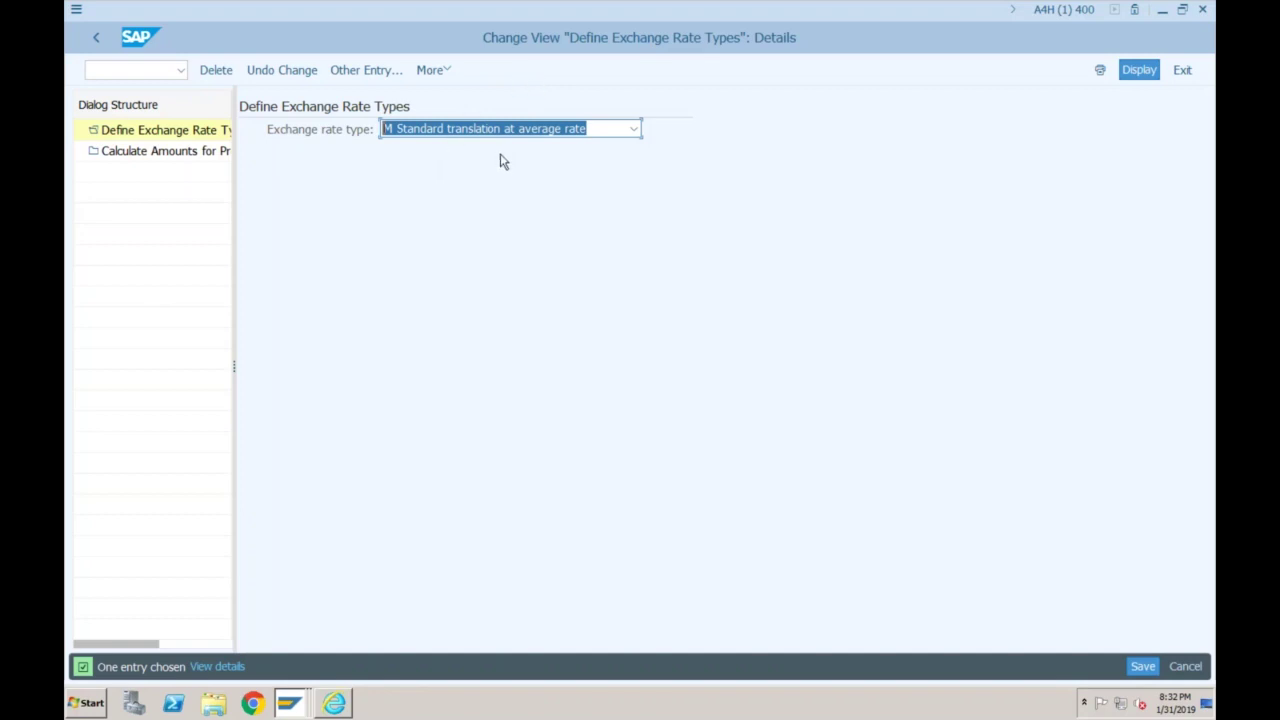
{"action": "left_click", "coordinate": [95, 42]}
{"action": "double_click", "coordinate": [216, 152]}
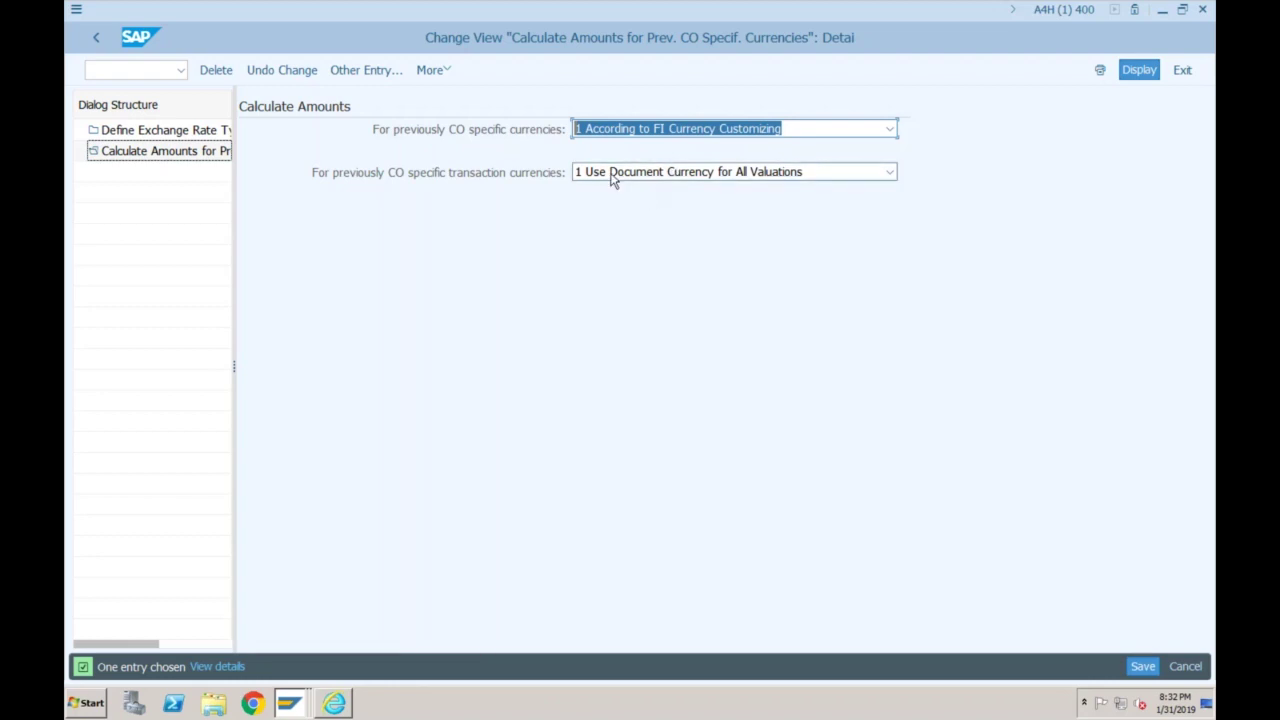
{"action": "left_click", "coordinate": [96, 38]}
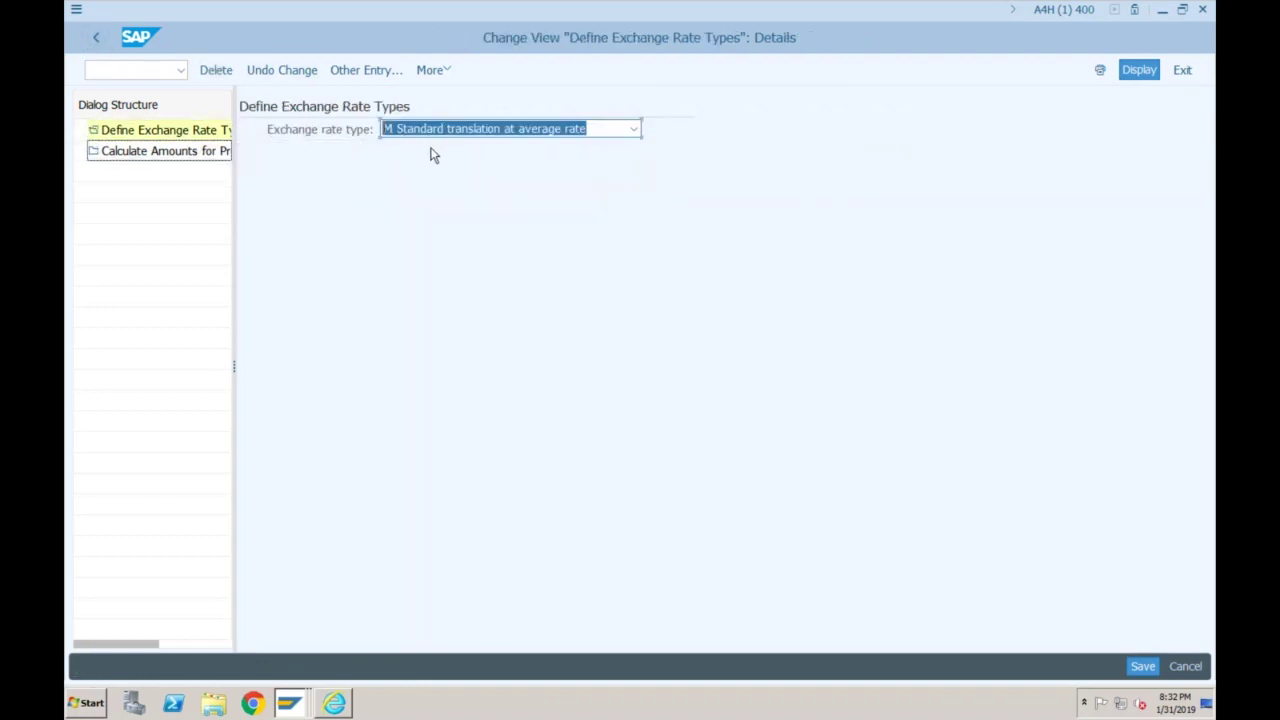
{"action": "left_click", "coordinate": [96, 40]}
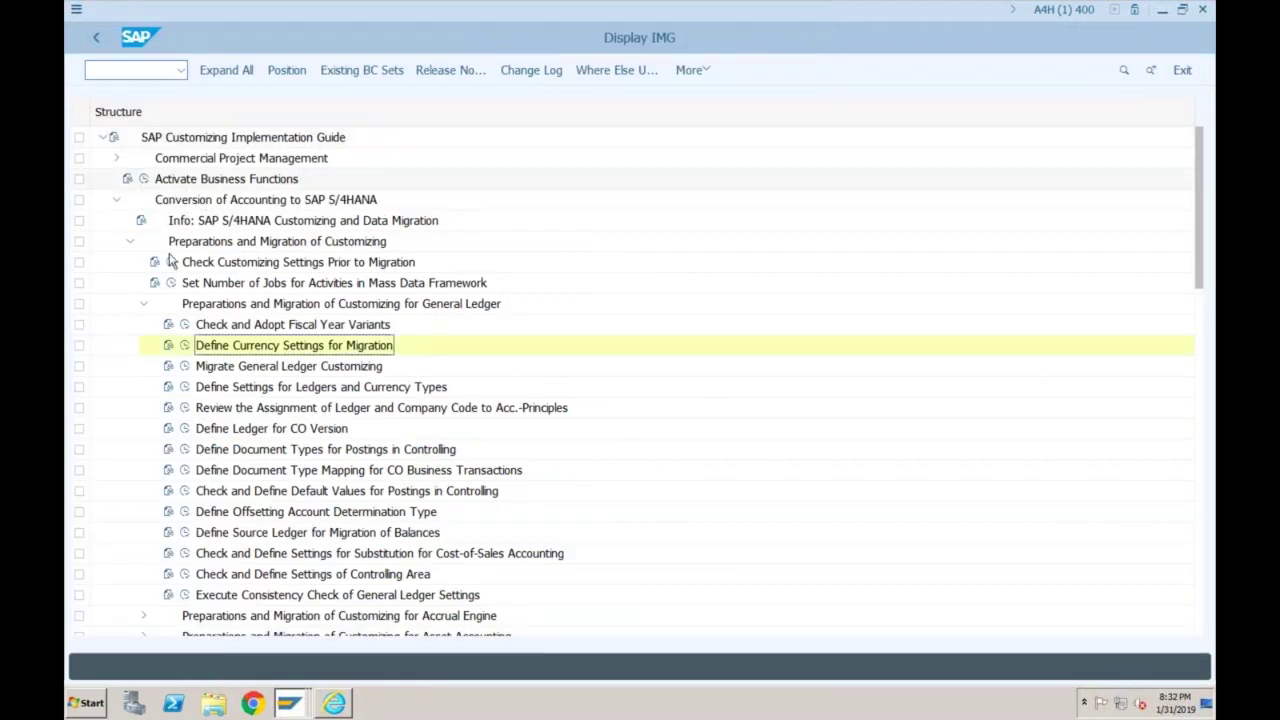
{"action": "left_click", "coordinate": [214, 367]}
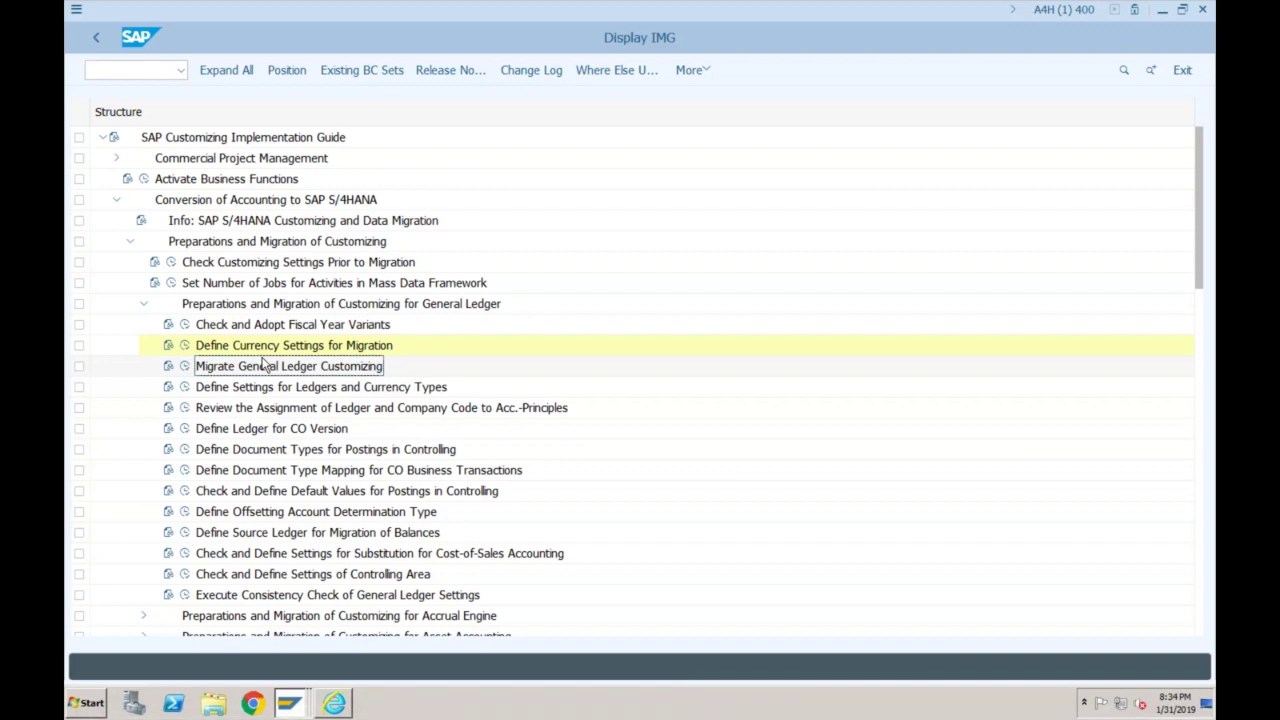
- View Define Settings for Ledgers and Currency Types read-only and mark leading ledger 0L
{"action": "left_click", "coordinate": [186, 388]}
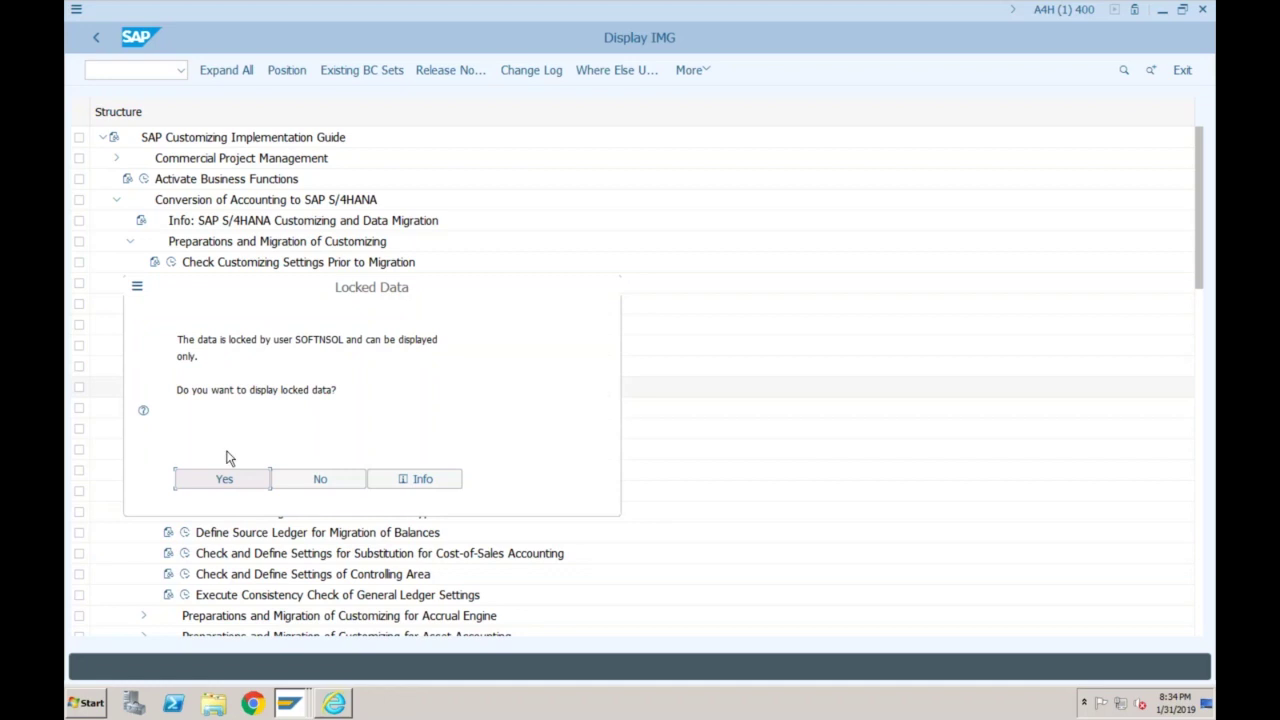
{"action": "left_click", "coordinate": [226, 476]}
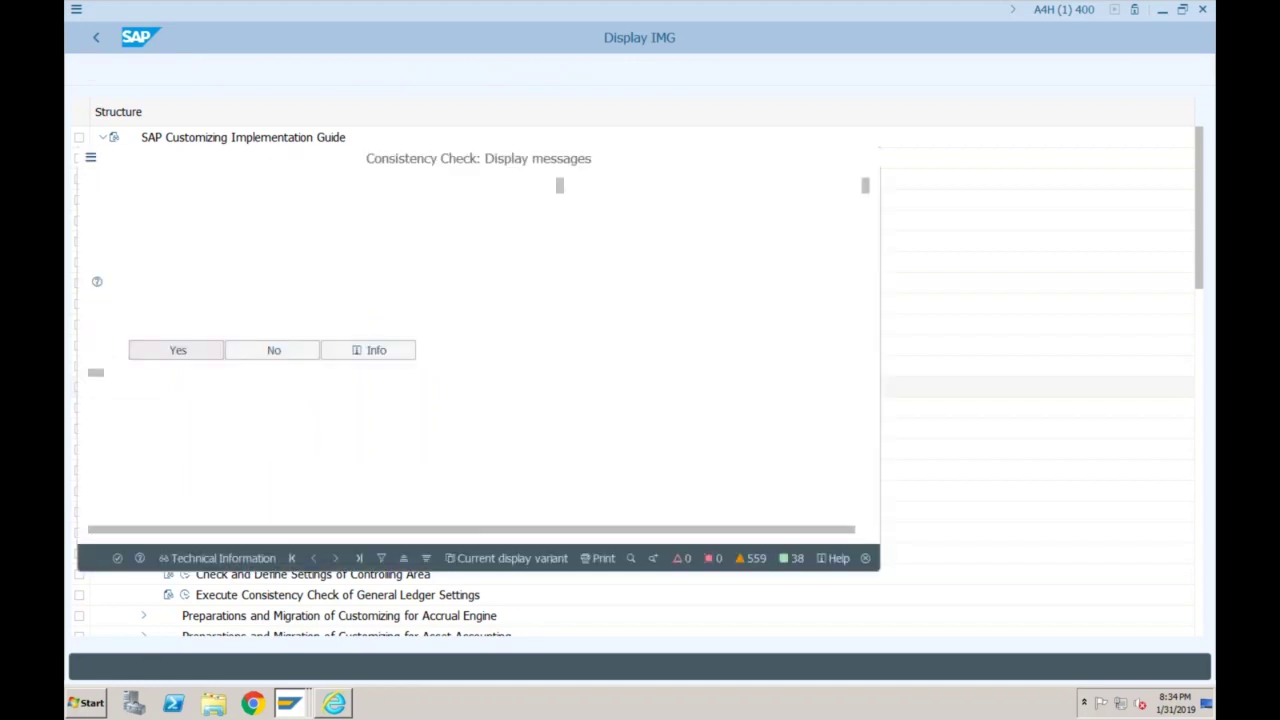
{"action": "left_click", "coordinate": [117, 558]}
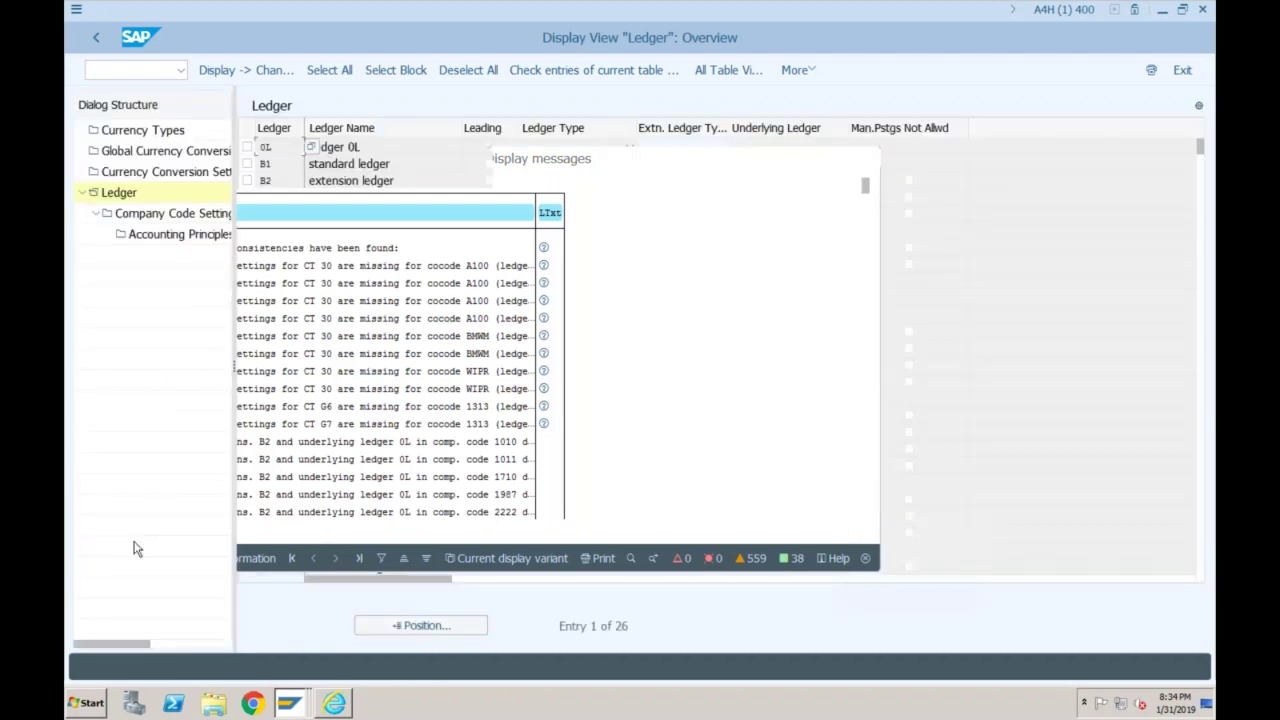
{"action": "left_click", "coordinate": [262, 298]}
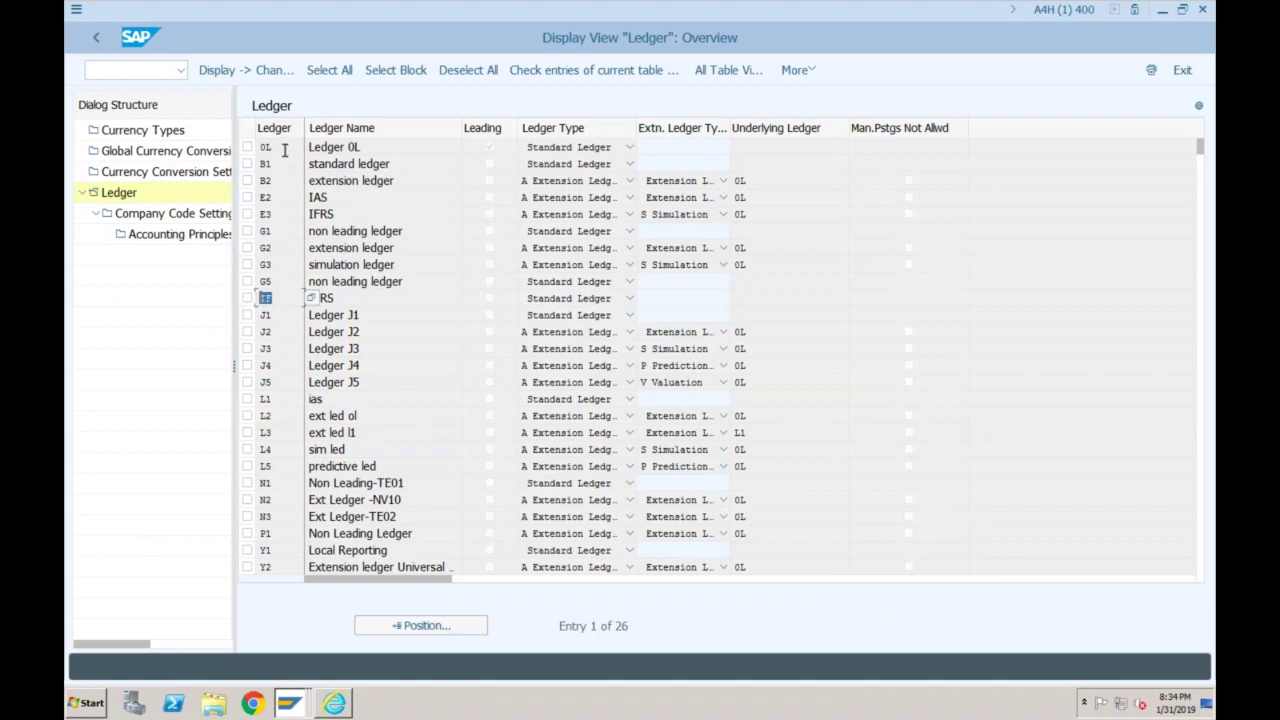
{"action": "key", "text": "Right"}
{"action": "key", "text": "Return"}
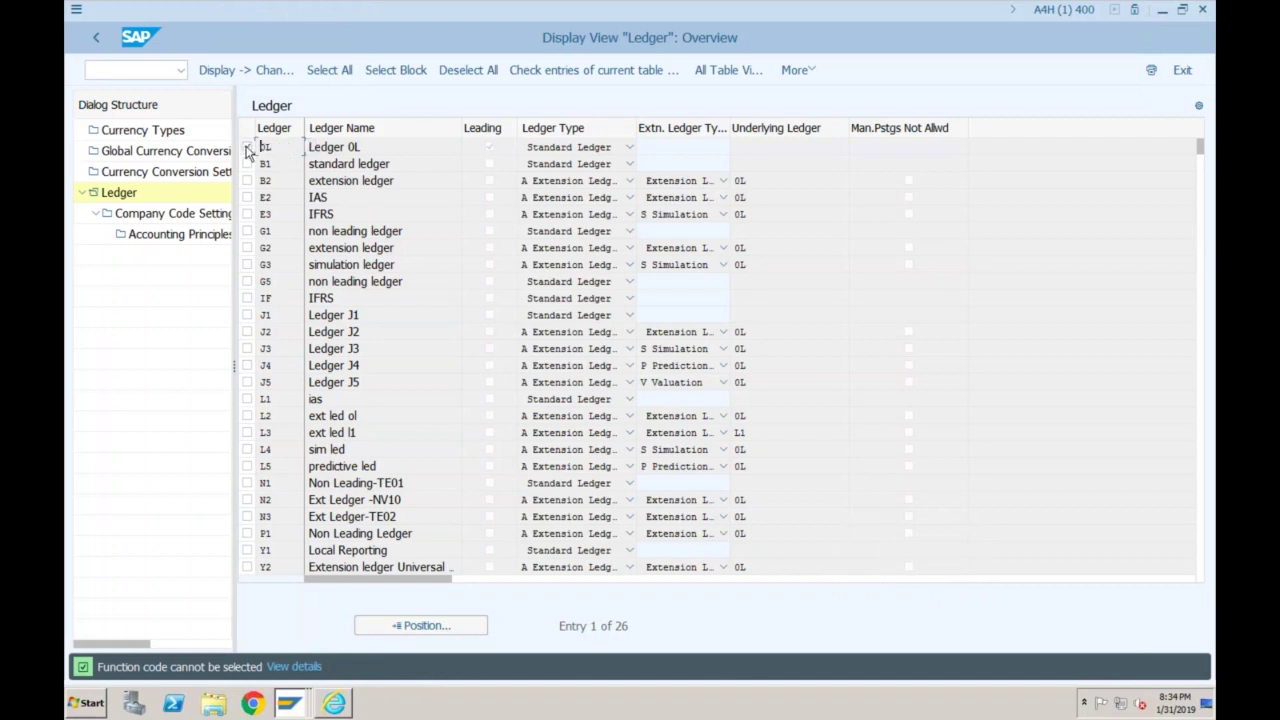
{"action": "left_click", "coordinate": [247, 148]}
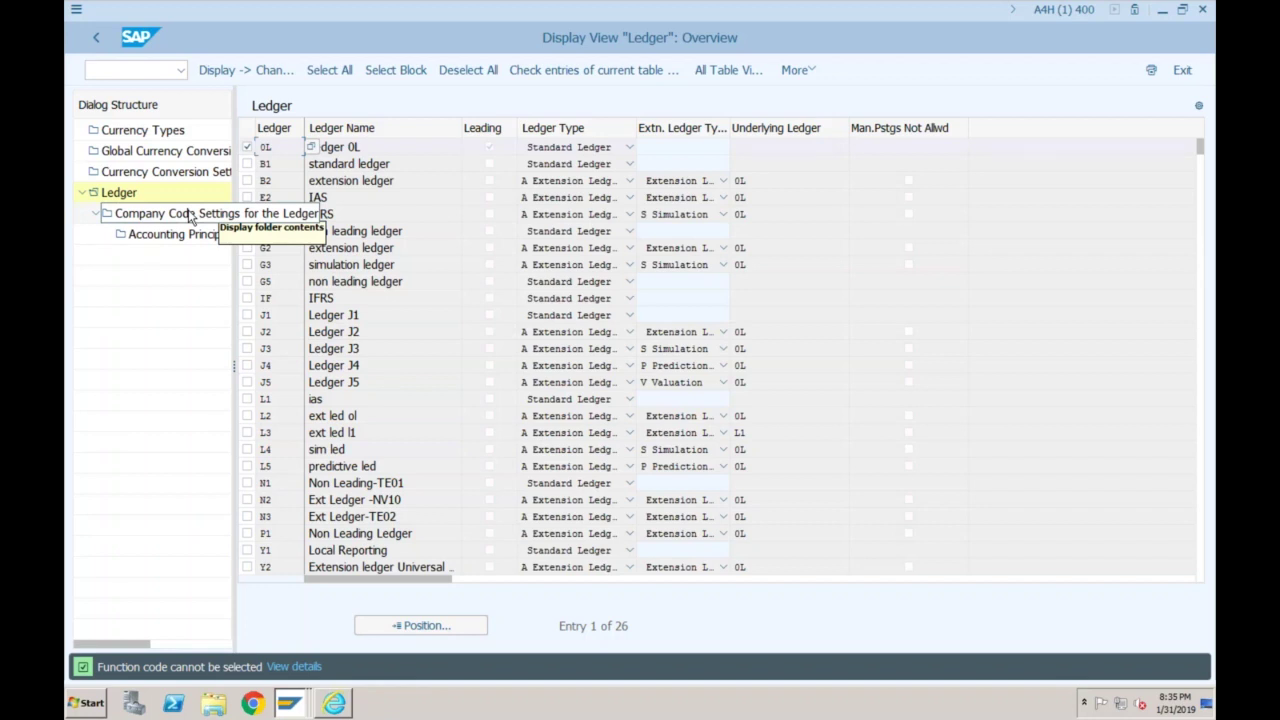
- Inspect ledger 0L's company code 0001 settings details and return to the IMG tree
{"action": "double_click", "coordinate": [190, 214]}
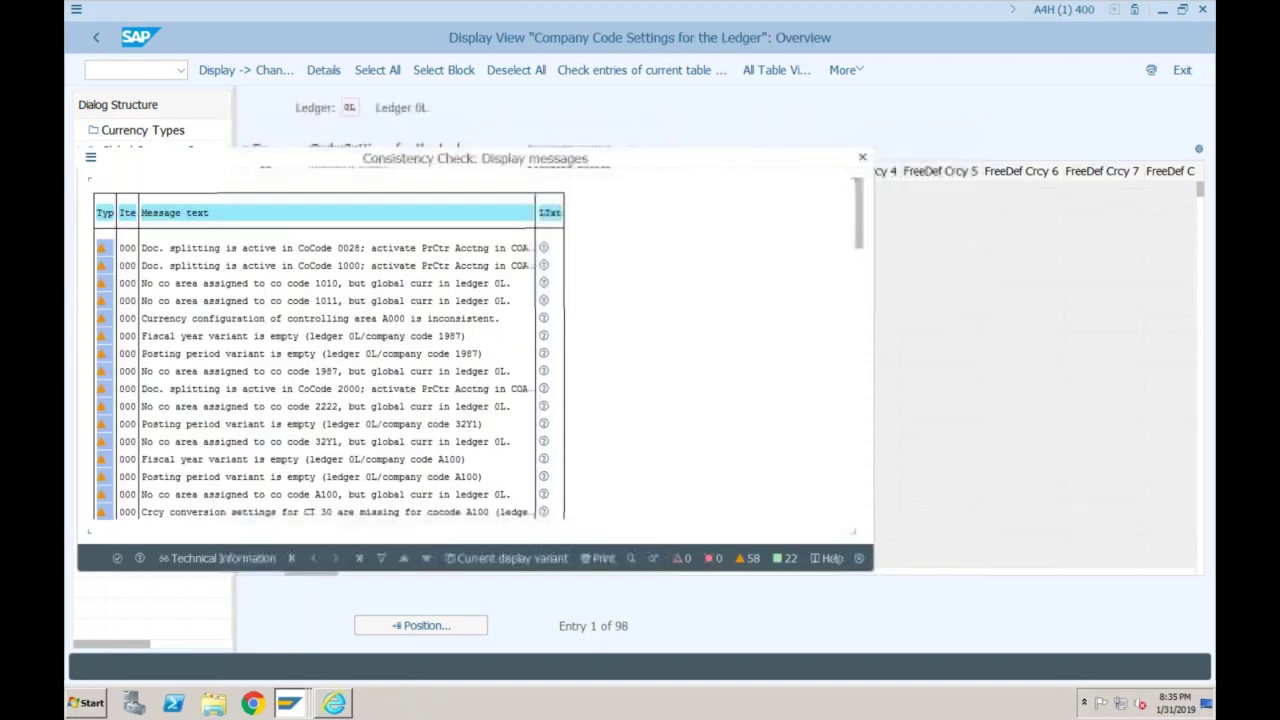
{"action": "left_click", "coordinate": [117, 557]}
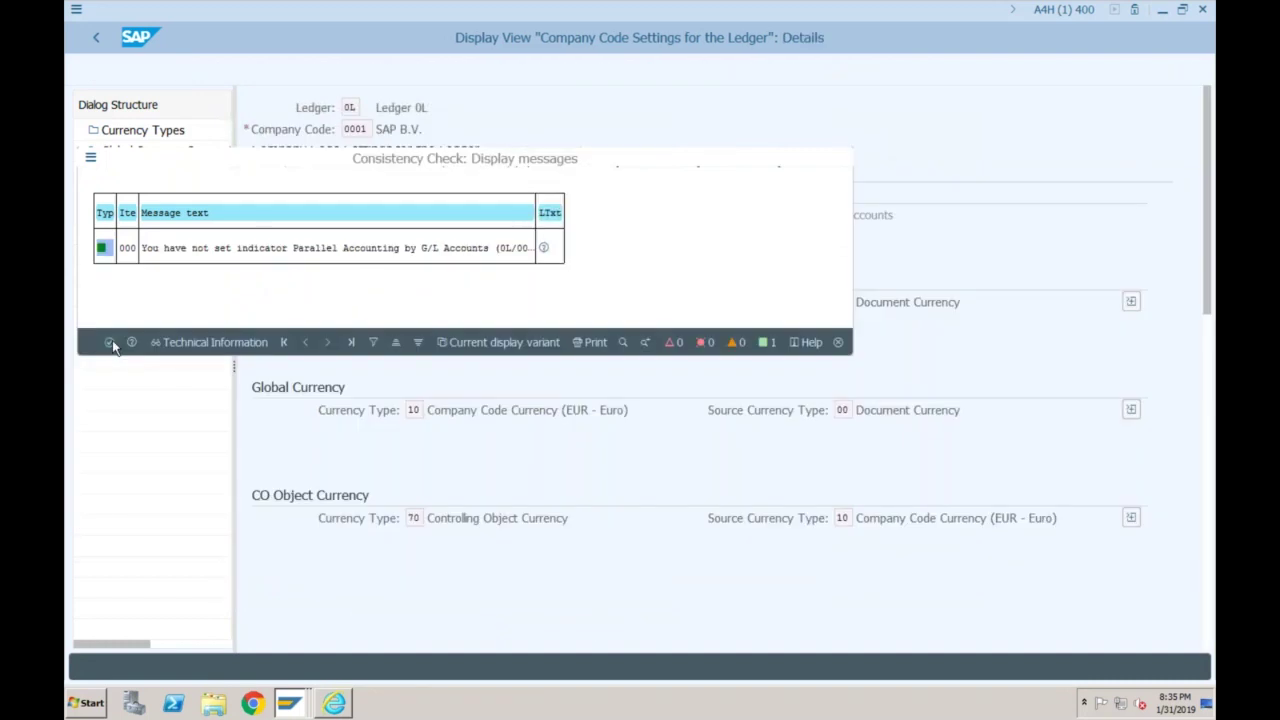
{"action": "left_click", "coordinate": [110, 342]}
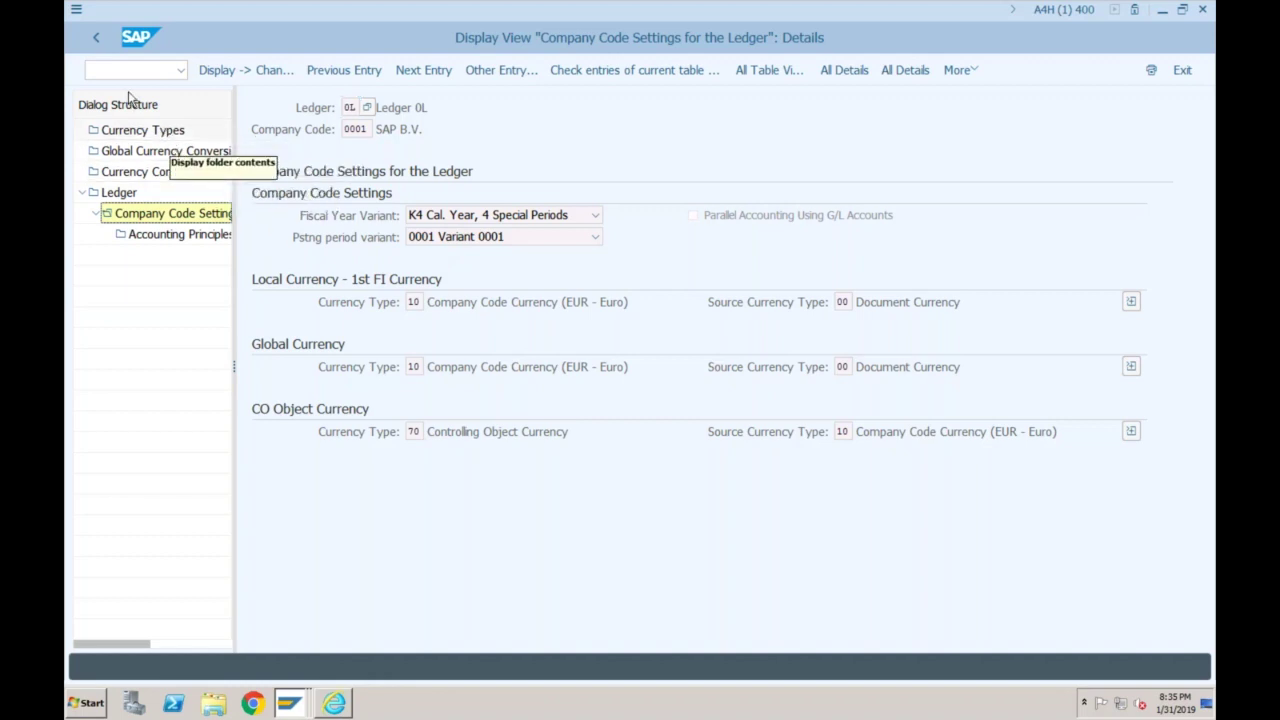
{"action": "left_click", "coordinate": [94, 39]}
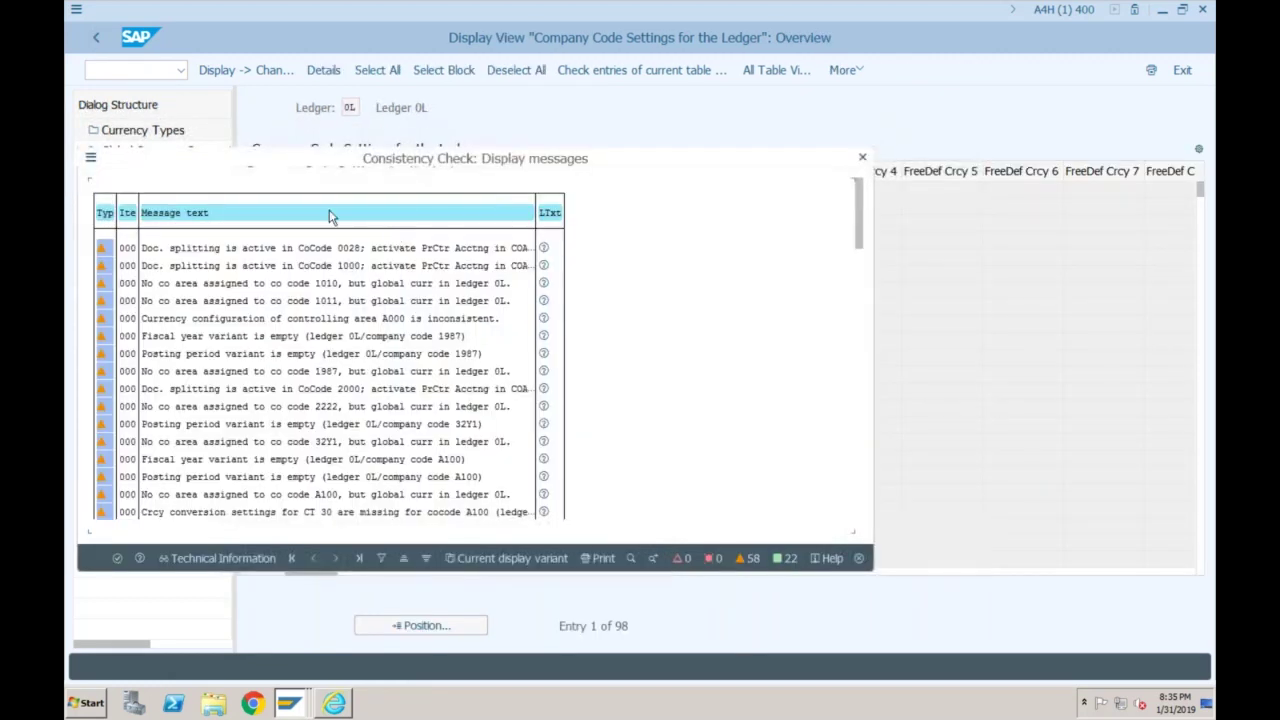
{"action": "left_click", "coordinate": [861, 159]}
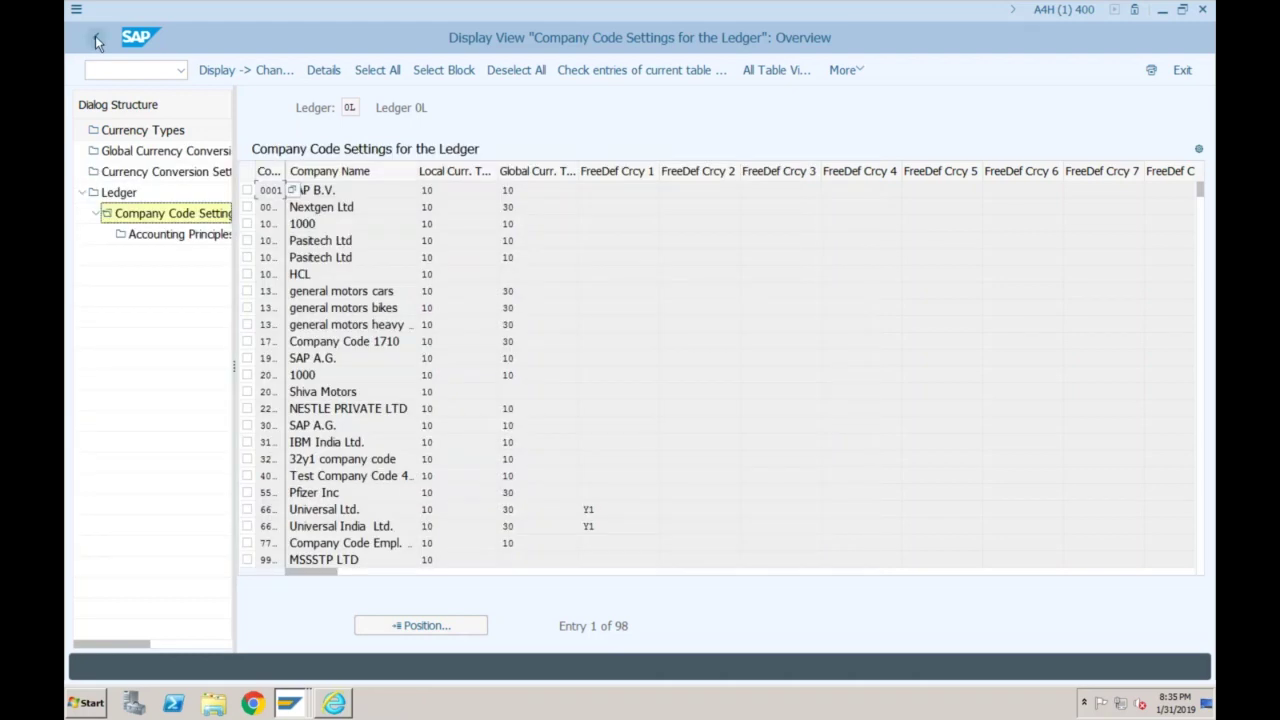
{"action": "left_click", "coordinate": [96, 38]}
- Reopen ledger 0L, view company code 0001 accounting principles (60, GAAP, IAS), and go back
{"action": "left_click", "coordinate": [185, 388]}
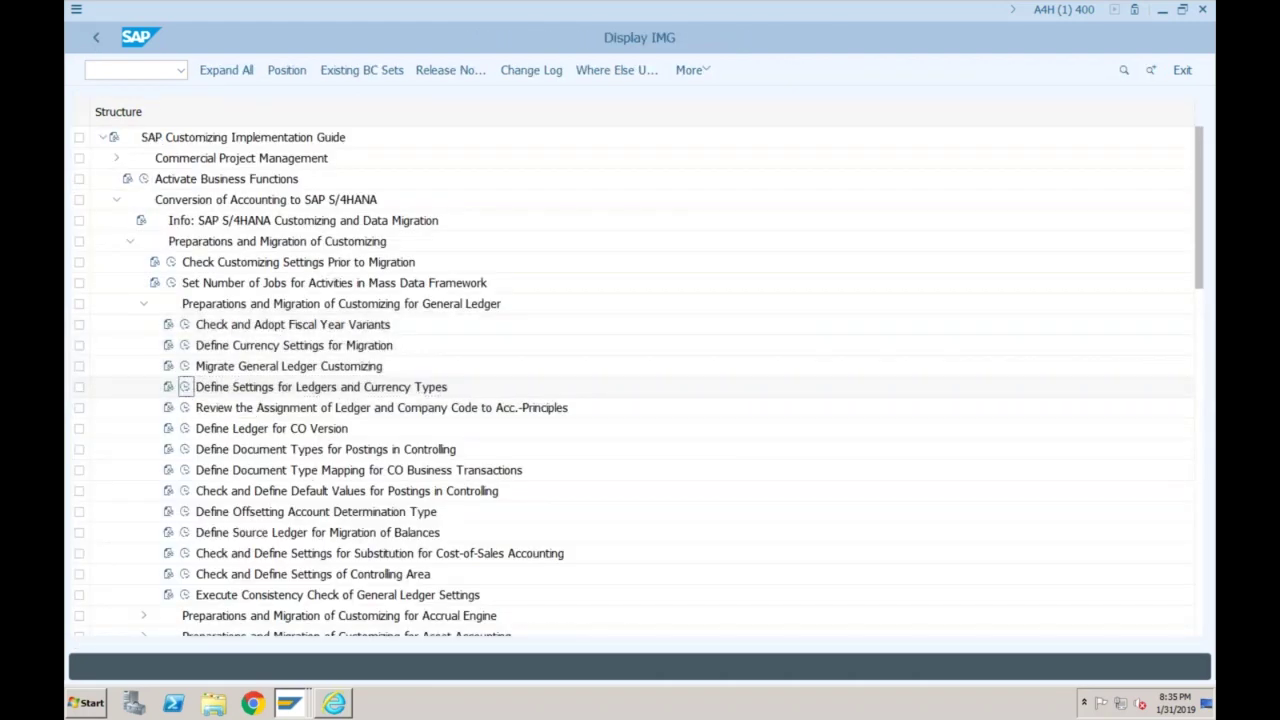
{"action": "left_click", "coordinate": [220, 480]}
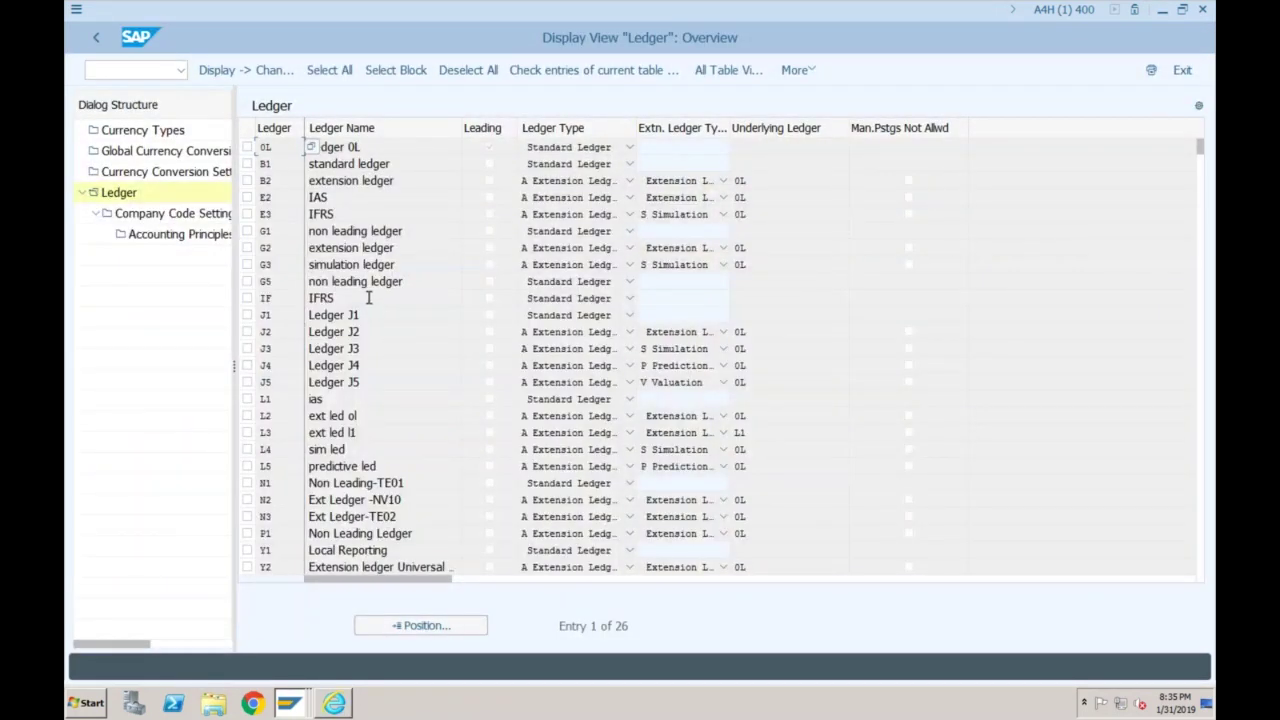
{"action": "left_click", "coordinate": [247, 148]}
{"action": "left_click", "coordinate": [202, 217]}
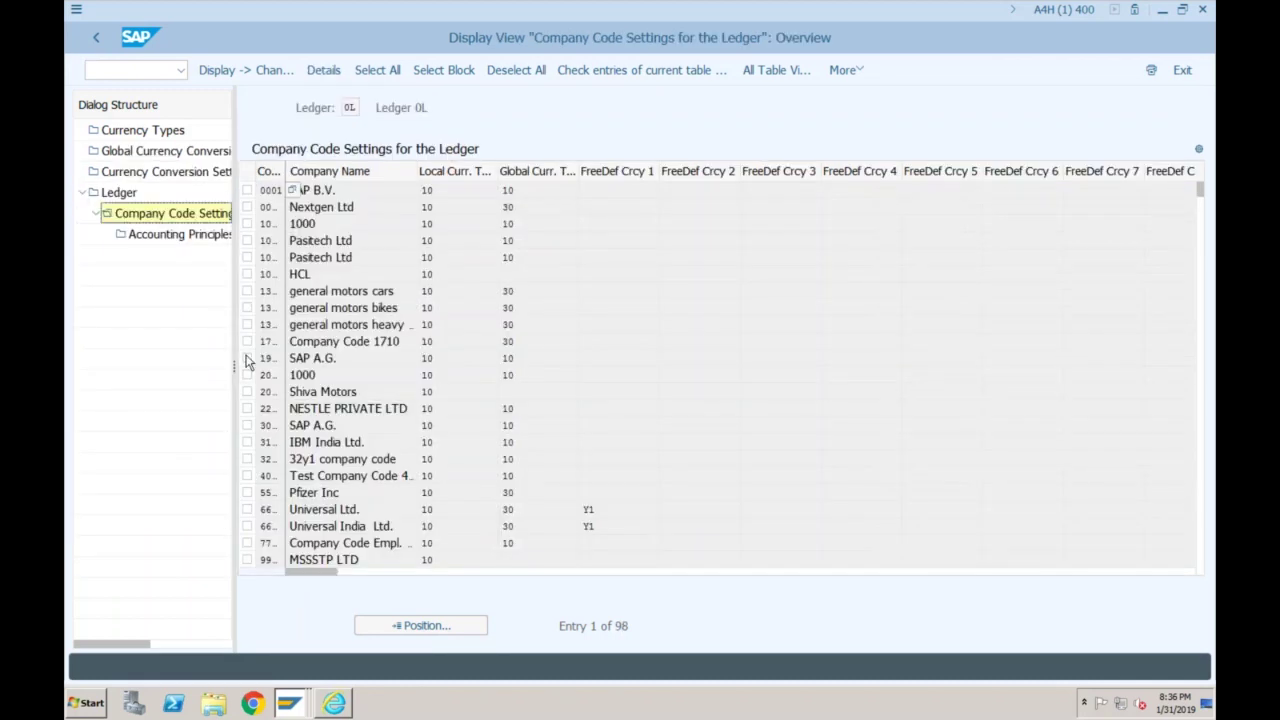
{"action": "left_click", "coordinate": [248, 194]}
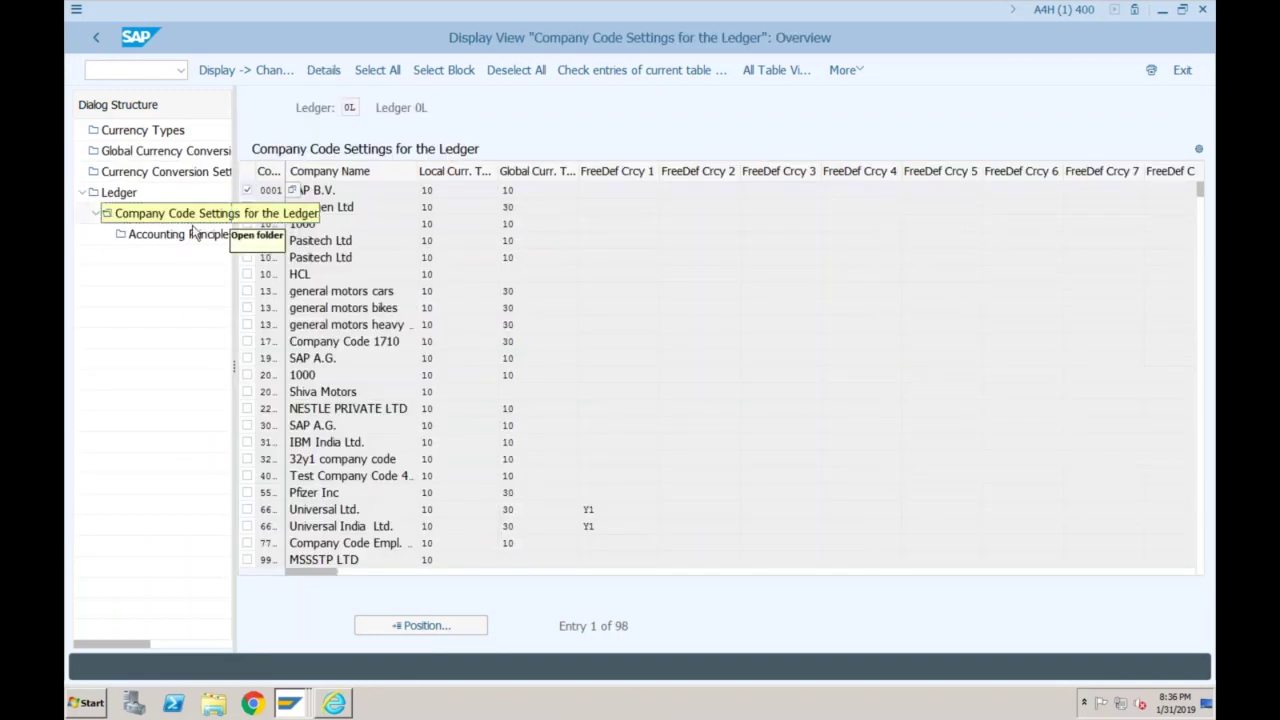
{"action": "left_click", "coordinate": [188, 236]}
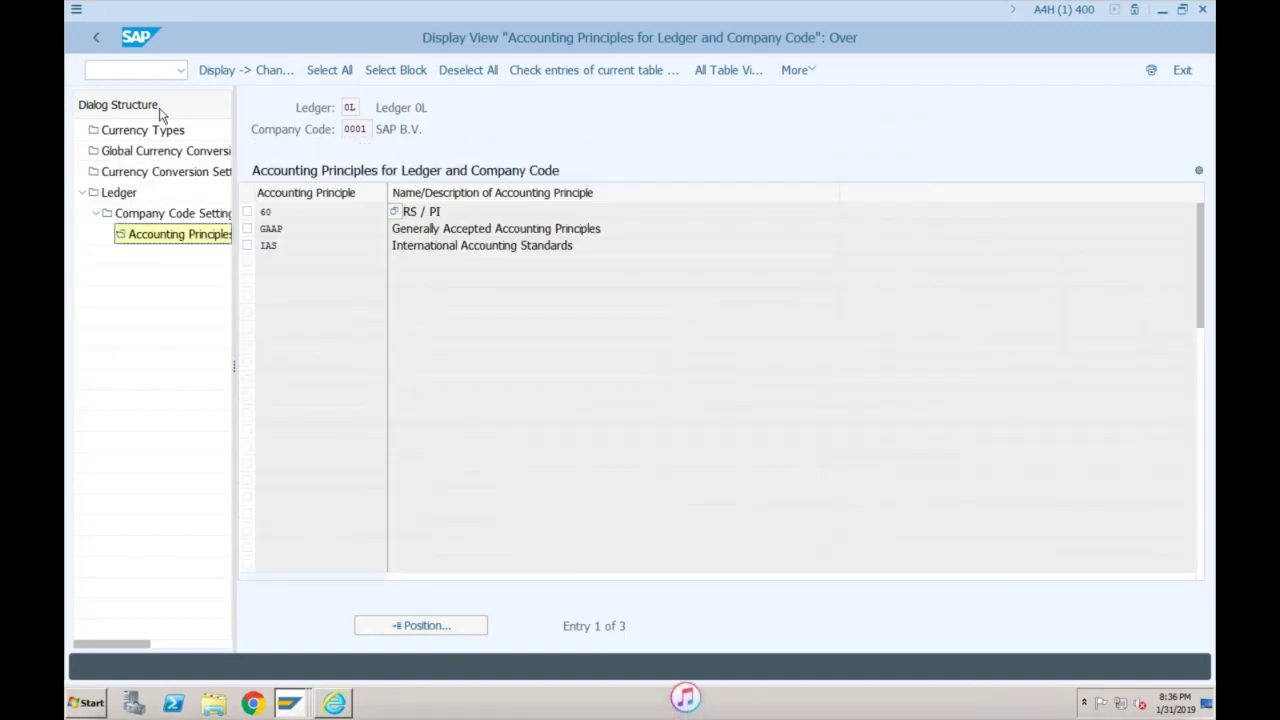
{"action": "left_click", "coordinate": [96, 38]}
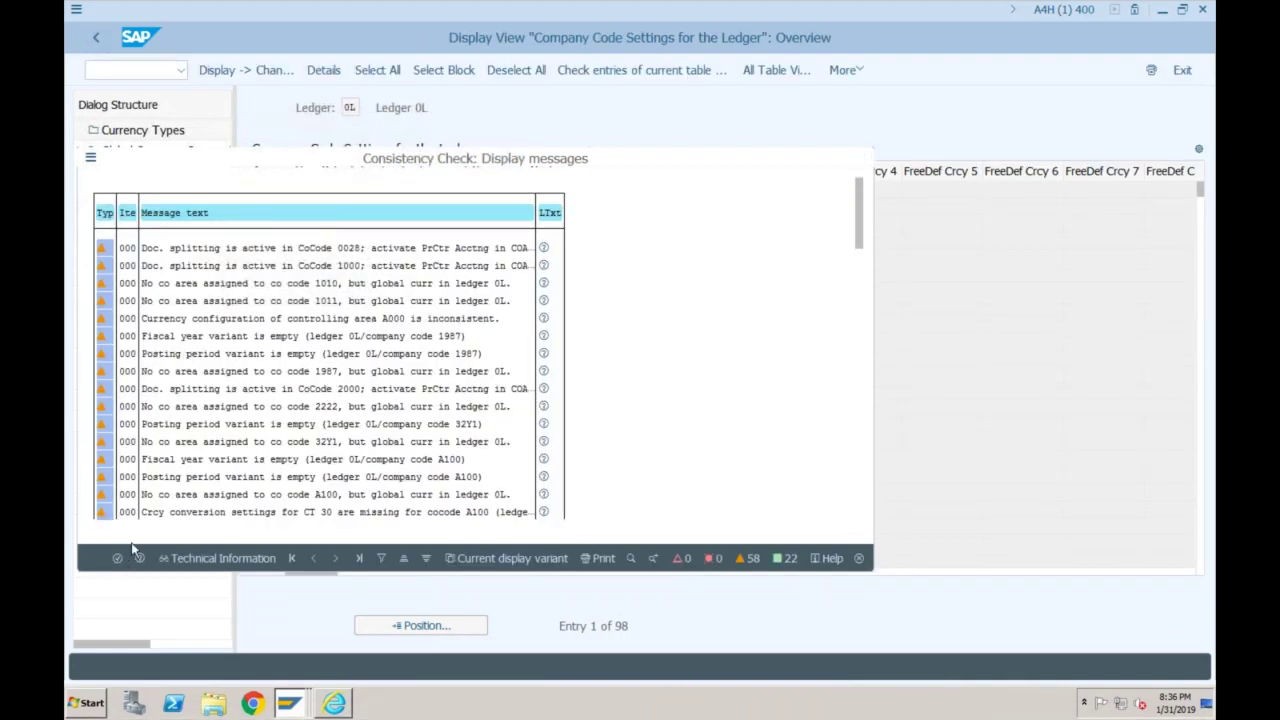
{"action": "left_click", "coordinate": [137, 556]}
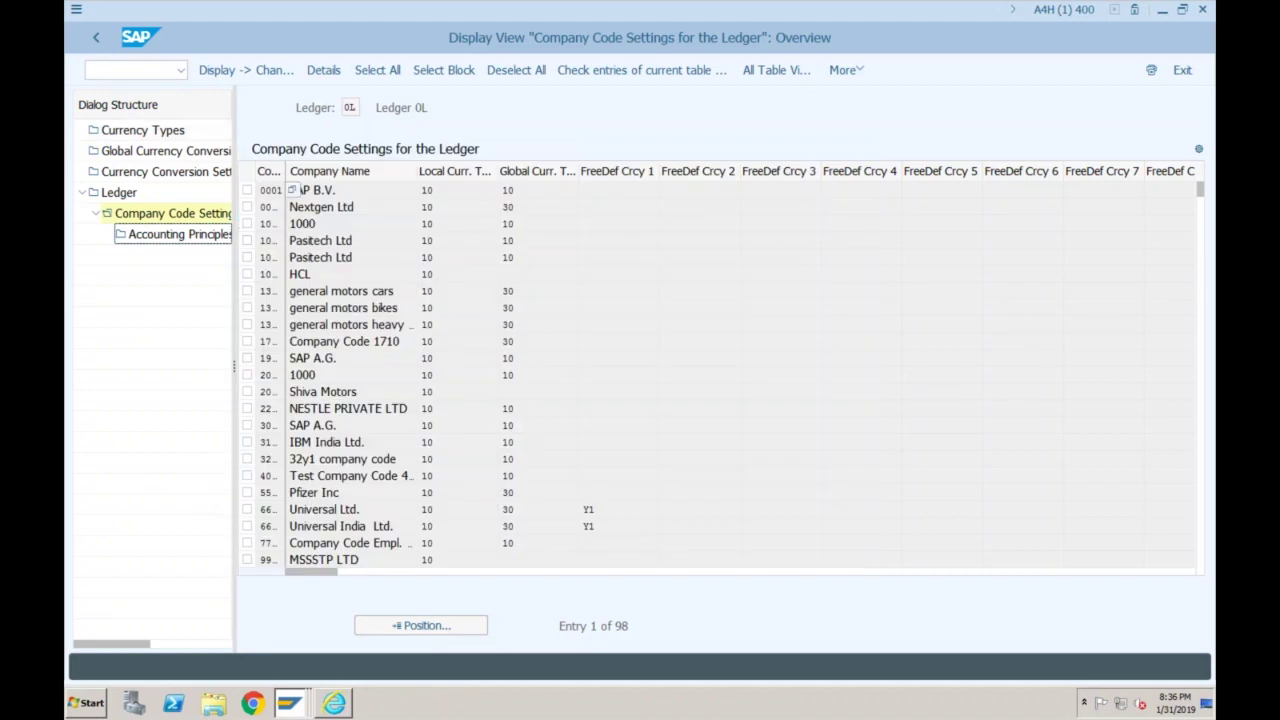
{"action": "left_click", "coordinate": [95, 37]}
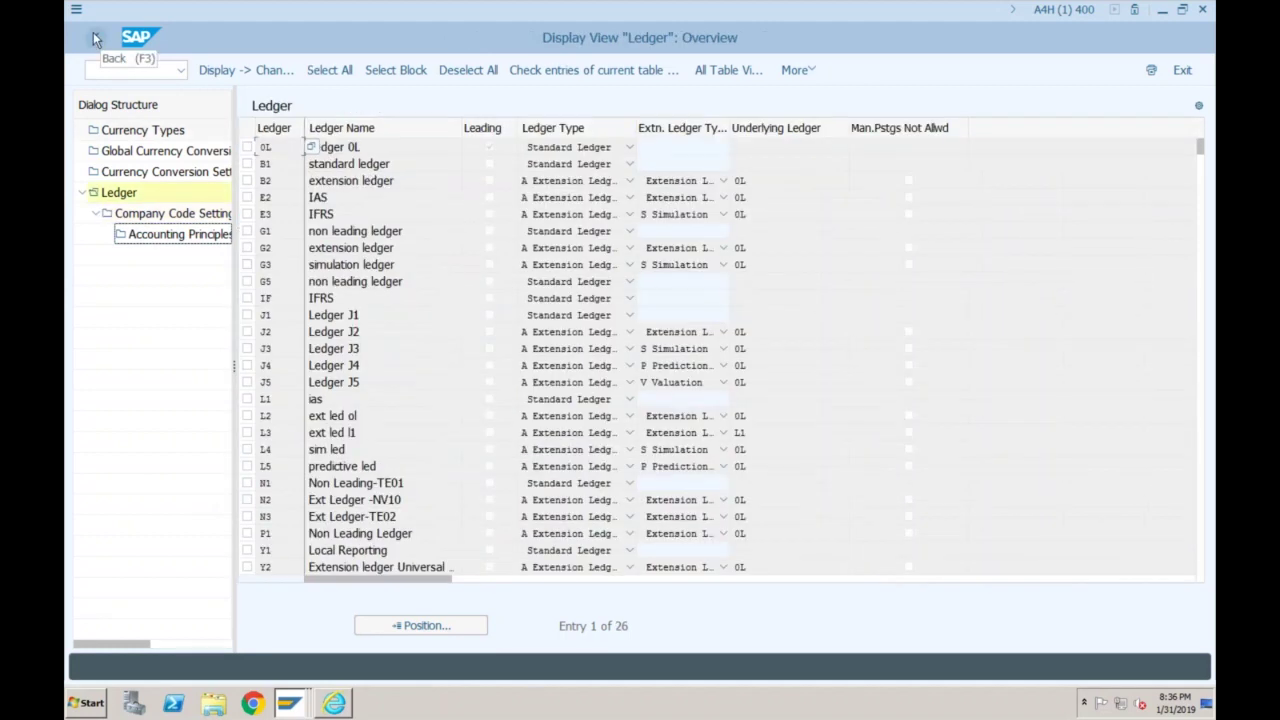
{"action": "left_click", "coordinate": [95, 37]}
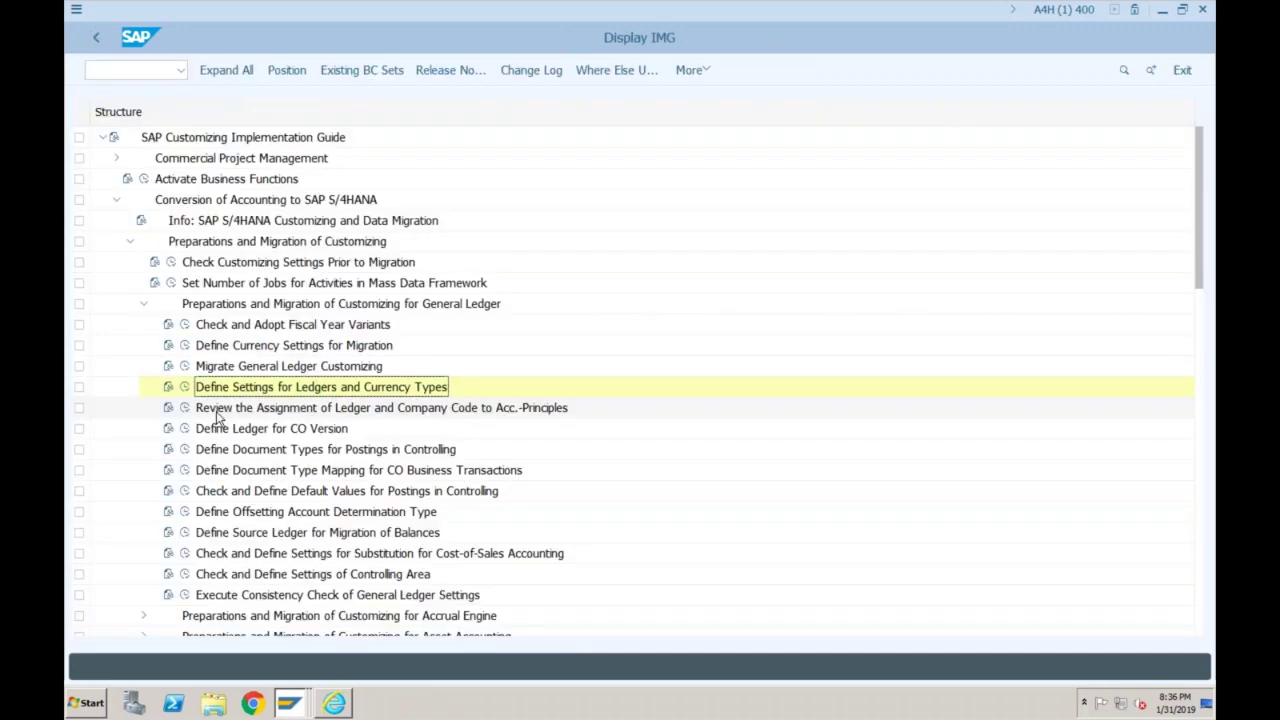
- Run the ledger and company code assignment review; check 0001 rows: principle 60 (IFRS/PI) and GAAP
{"action": "left_click", "coordinate": [215, 411]}
{"action": "left_click", "coordinate": [185, 408]}
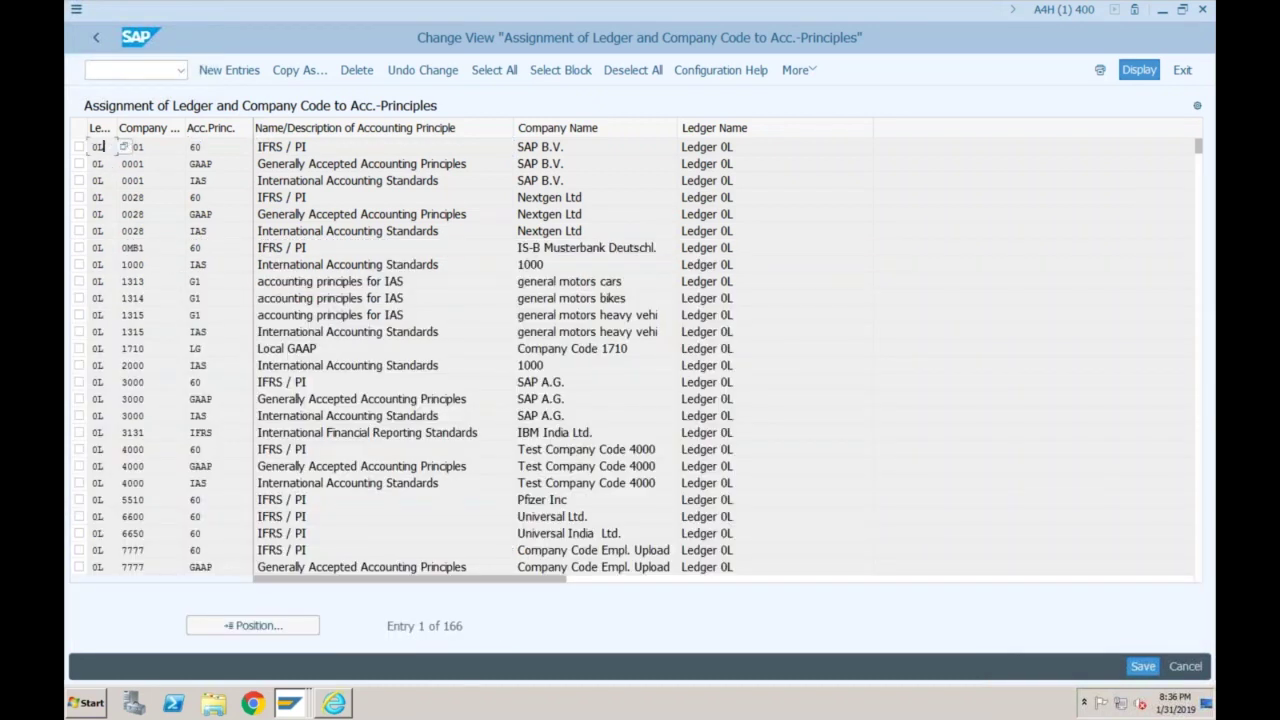
{"action": "left_click_drag", "start_coordinate": [149, 147], "coordinate": [118, 147]}
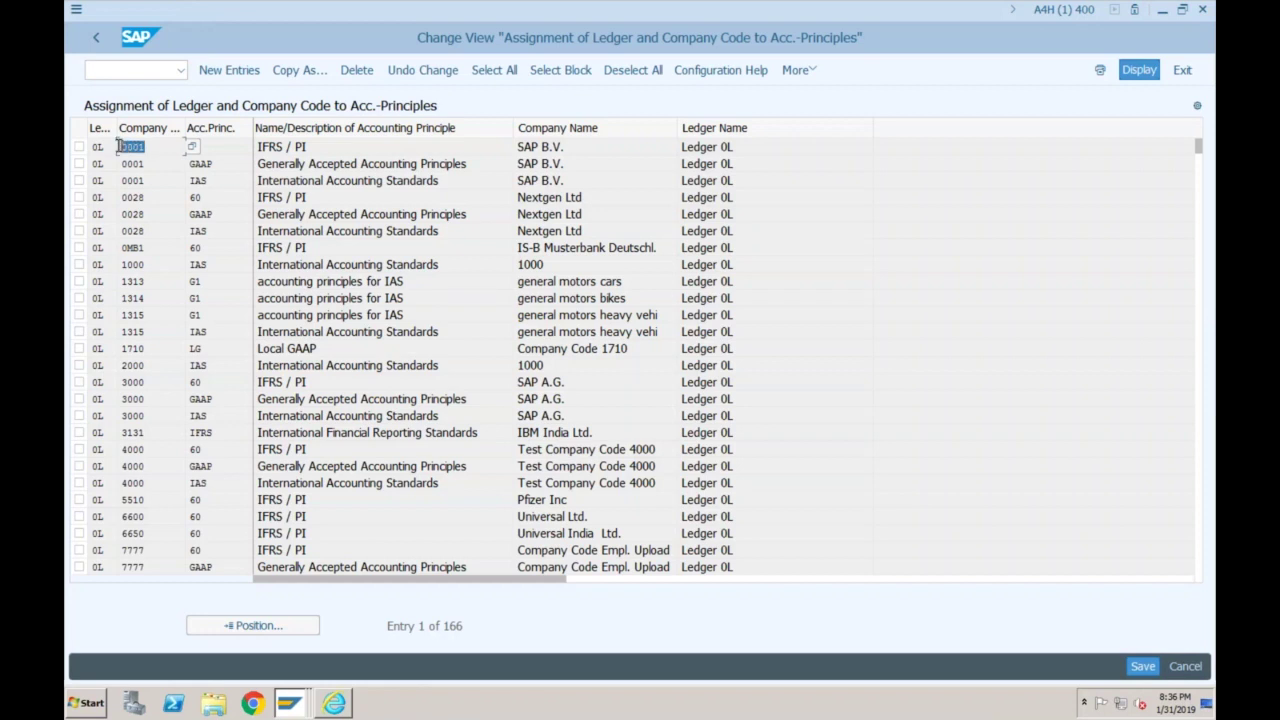
{"action": "left_click", "coordinate": [200, 147]}
{"action": "left_click_drag", "start_coordinate": [318, 146], "coordinate": [256, 147]}
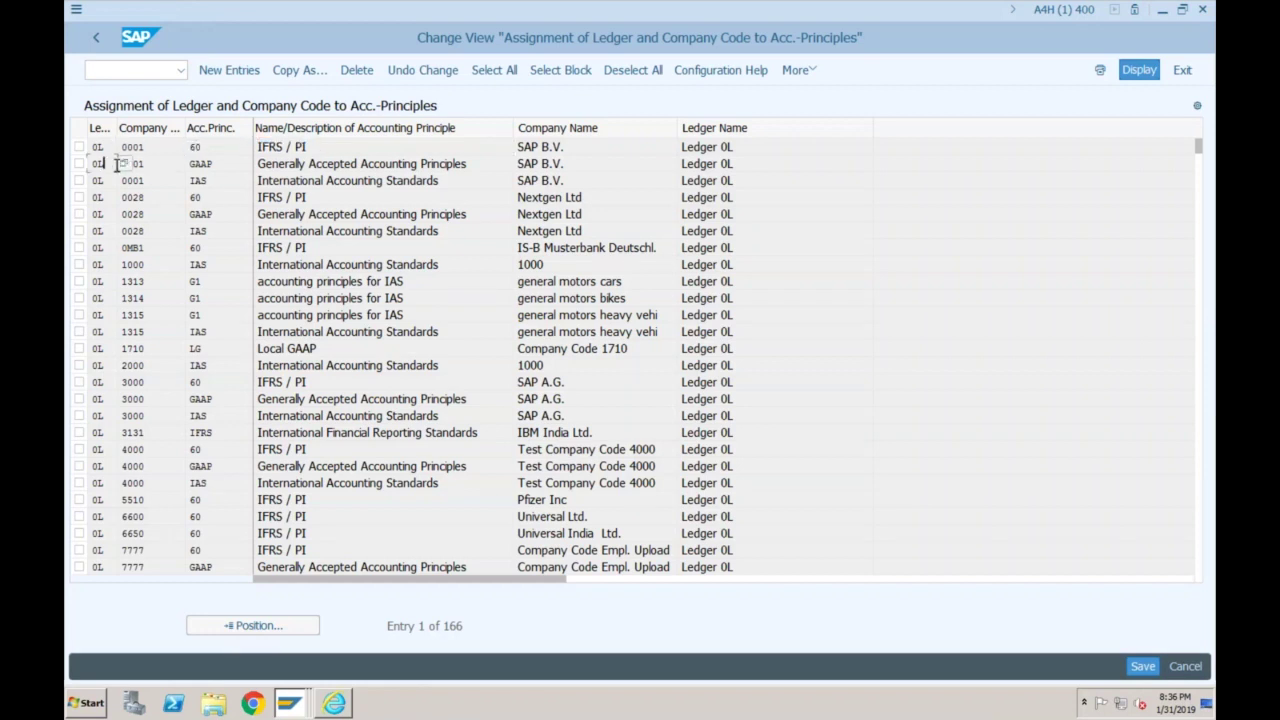
{"action": "left_click_drag", "start_coordinate": [148, 164], "coordinate": [115, 163]}
{"action": "left_click_drag", "start_coordinate": [225, 164], "coordinate": [186, 164]}
{"action": "left_click", "coordinate": [308, 164]}
- Recheck ledger 0L with principles 60 and GAAP, then return to the Customizing guide tree
{"action": "left_click", "coordinate": [105, 147]}
{"action": "left_click", "coordinate": [210, 147]}
{"action": "left_click", "coordinate": [216, 164]}
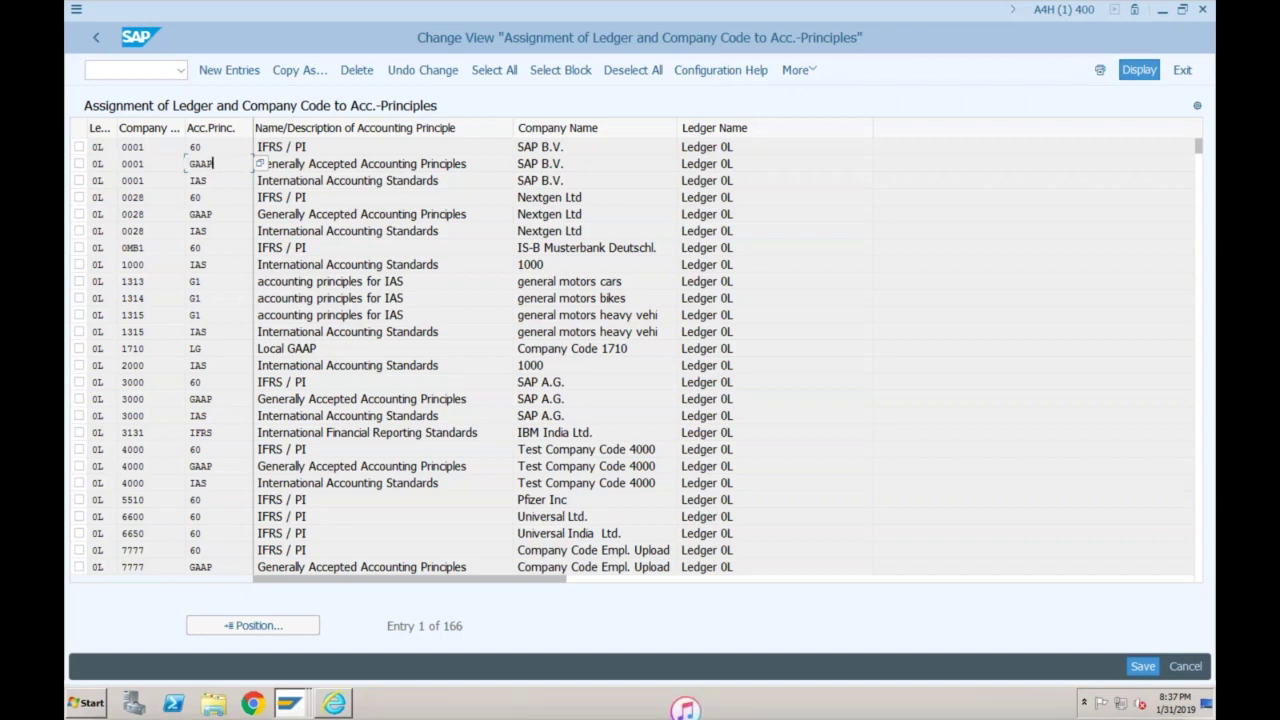
{"action": "key", "text": "shift+Tab"}
{"action": "key", "text": "shift+Tab"}
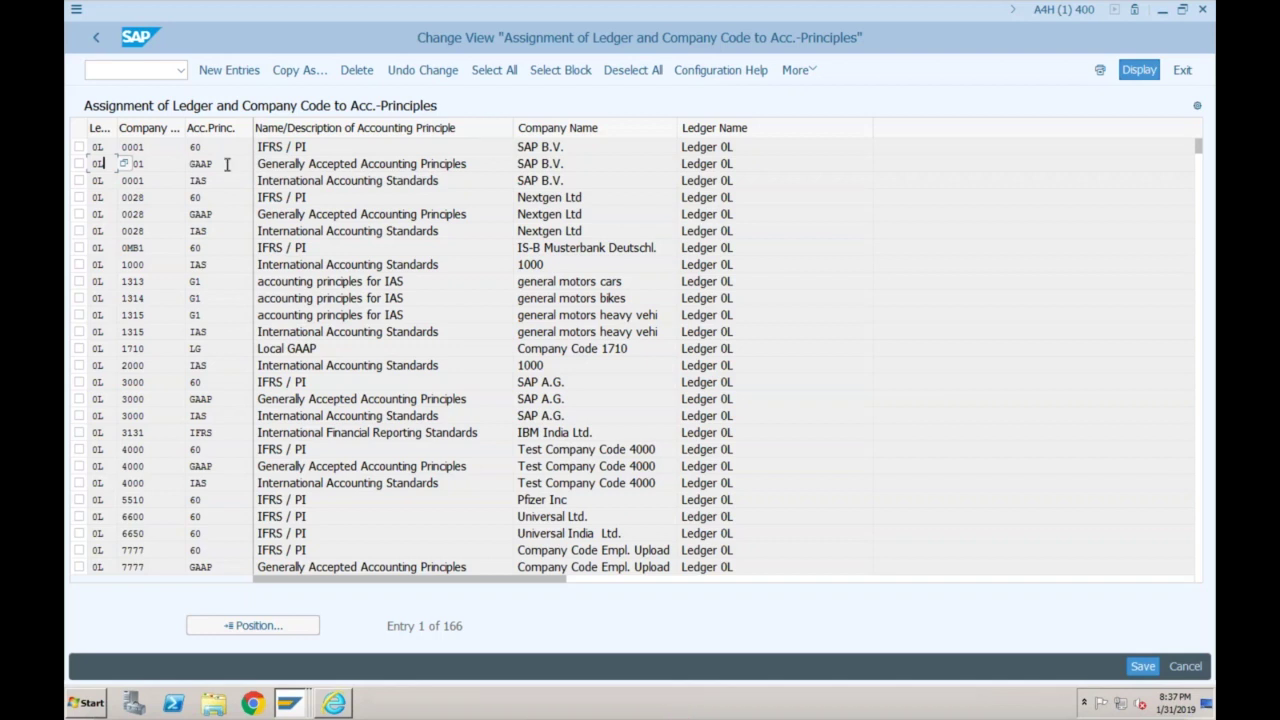
{"action": "left_click", "coordinate": [227, 165]}
{"action": "left_click", "coordinate": [223, 148]}
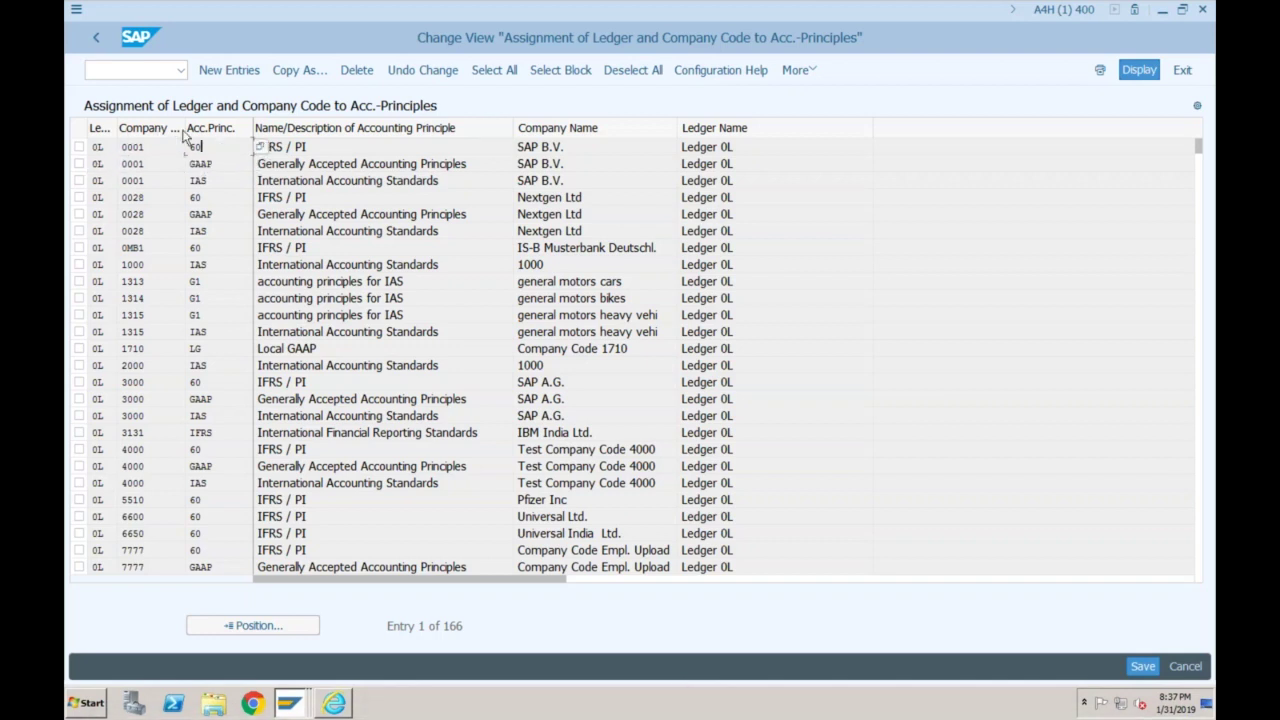
{"action": "left_click", "coordinate": [93, 38]}
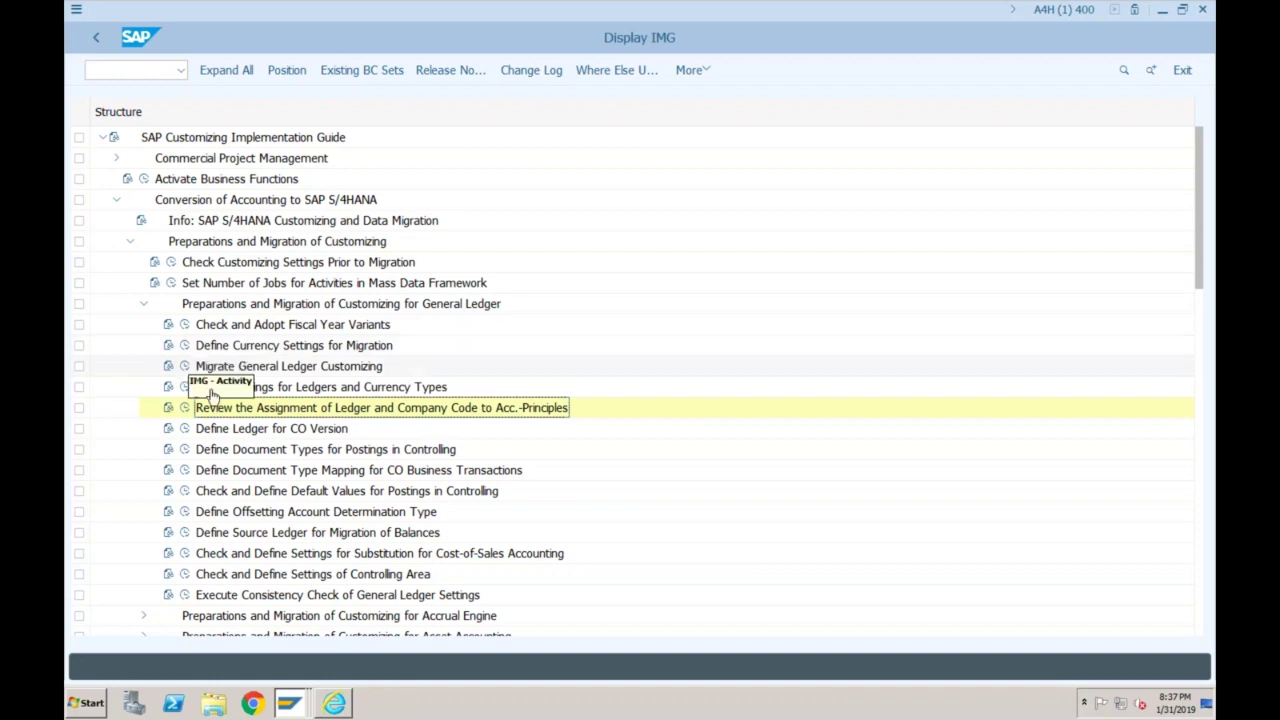
- Select Define Ledger for CO Version among the General Ledger migration activities
{"action": "left_click", "coordinate": [256, 430]}
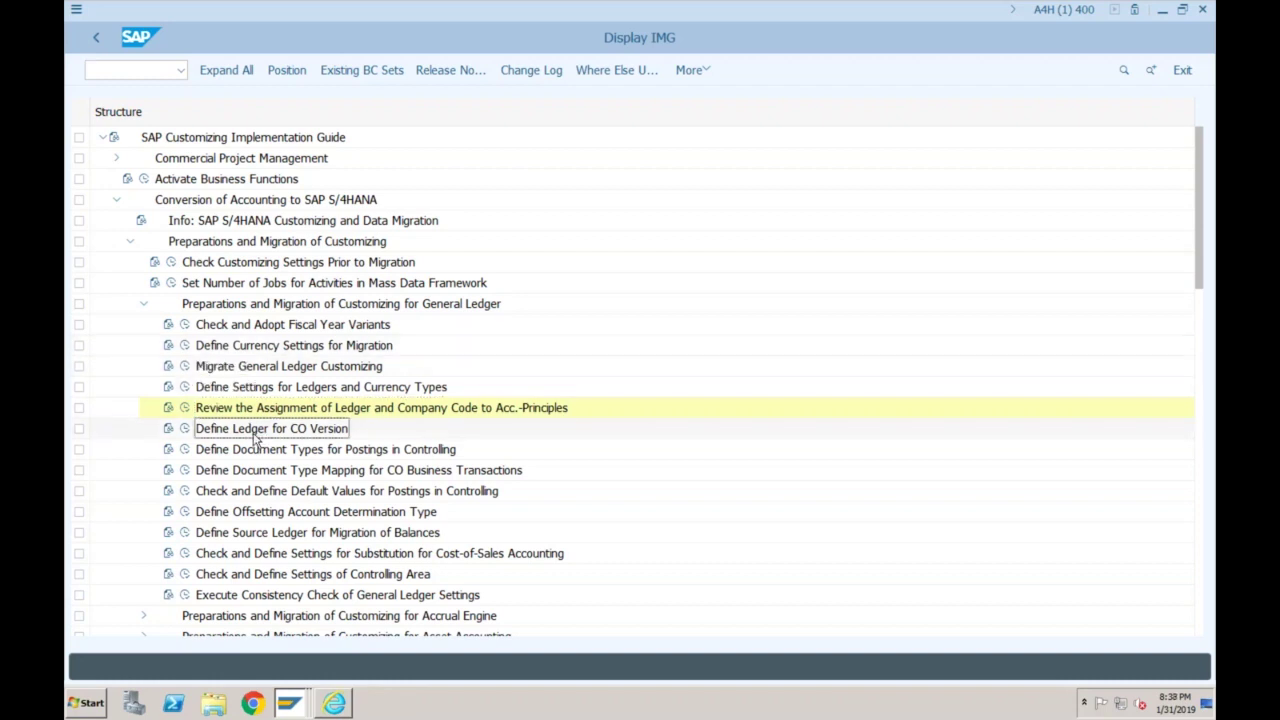
{"action": "key", "text": "Down"}
{"action": "key", "text": "Down"}
{"action": "key", "text": "Down"}
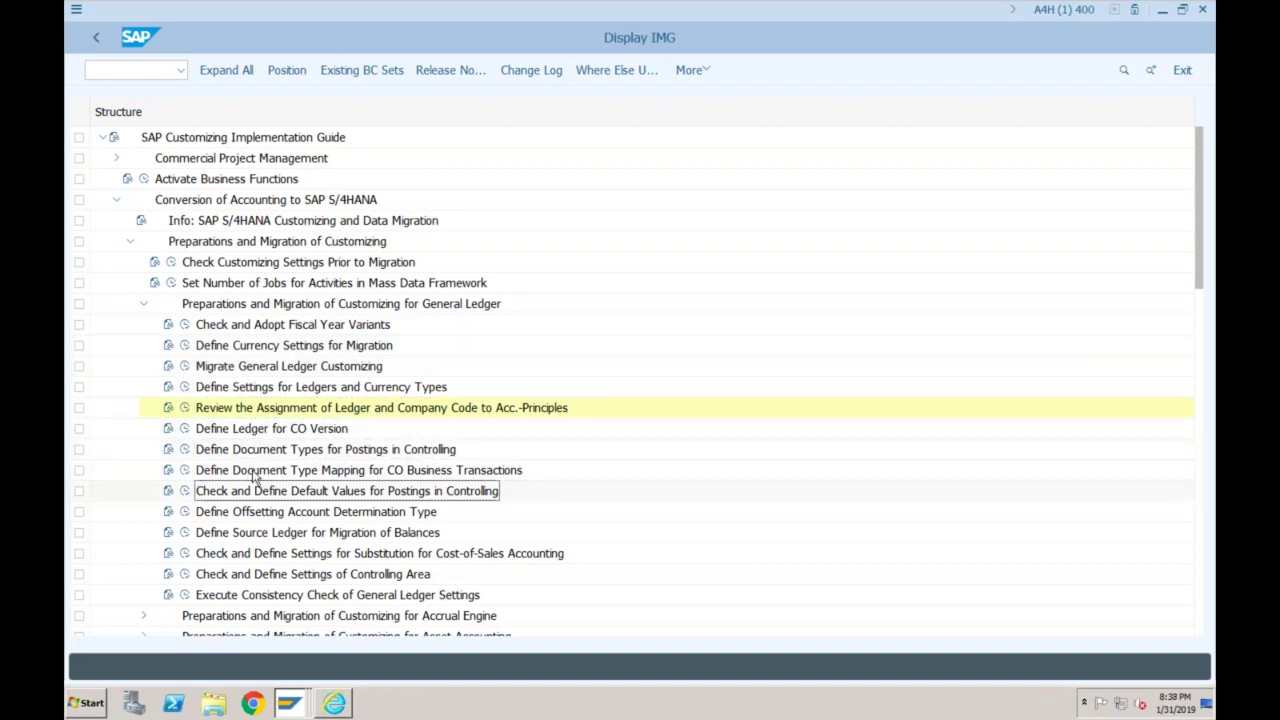
- Run Define Ledger for CO Version, confirm area 0001 uses version 0 and ledger 0L, and return
{"action": "left_click", "coordinate": [185, 430]}
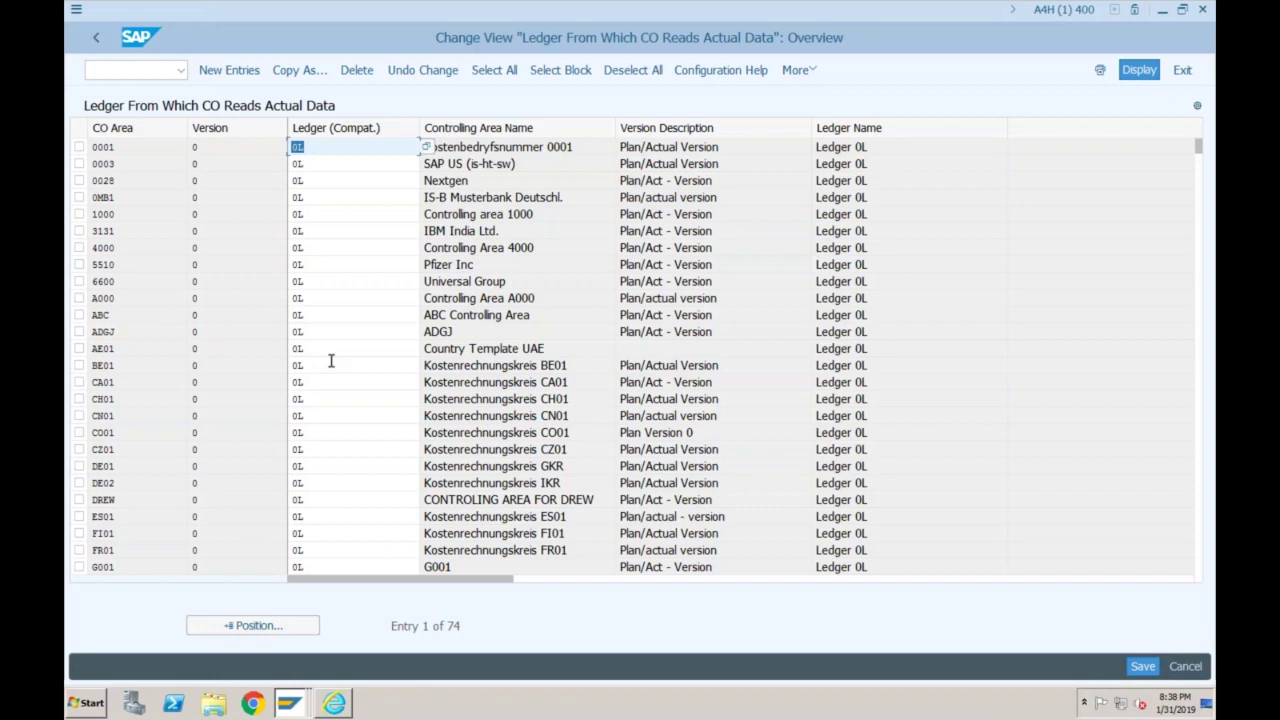
{"action": "left_click", "coordinate": [300, 147]}
{"action": "left_click", "coordinate": [215, 147]}
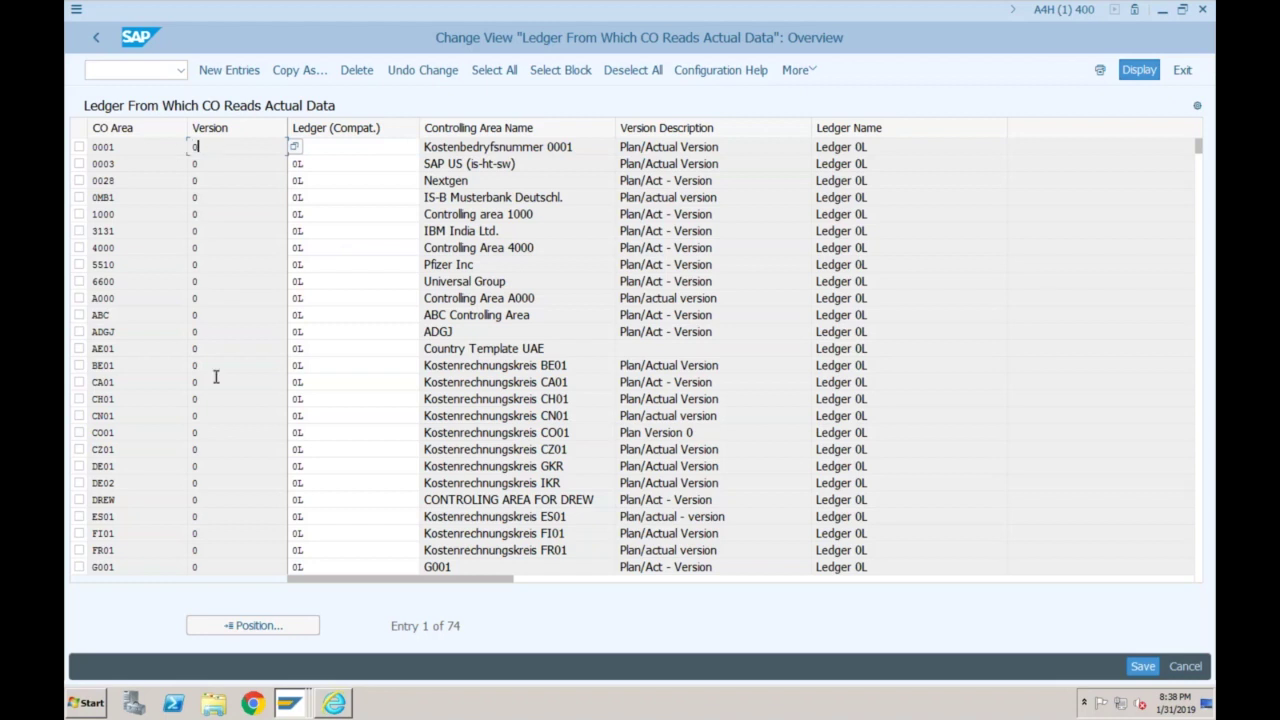
{"action": "left_click", "coordinate": [157, 483]}
{"action": "left_click", "coordinate": [298, 147]}
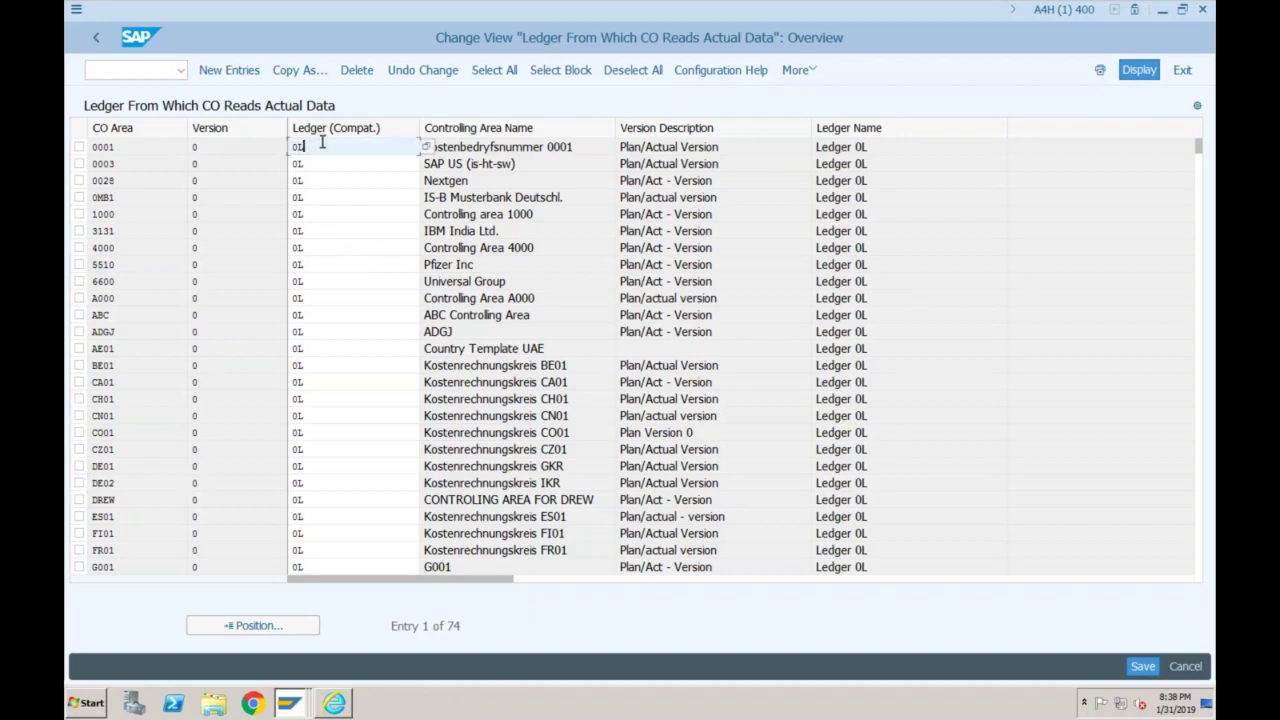
{"action": "double_click", "coordinate": [298, 147]}
{"action": "left_click", "coordinate": [208, 147]}
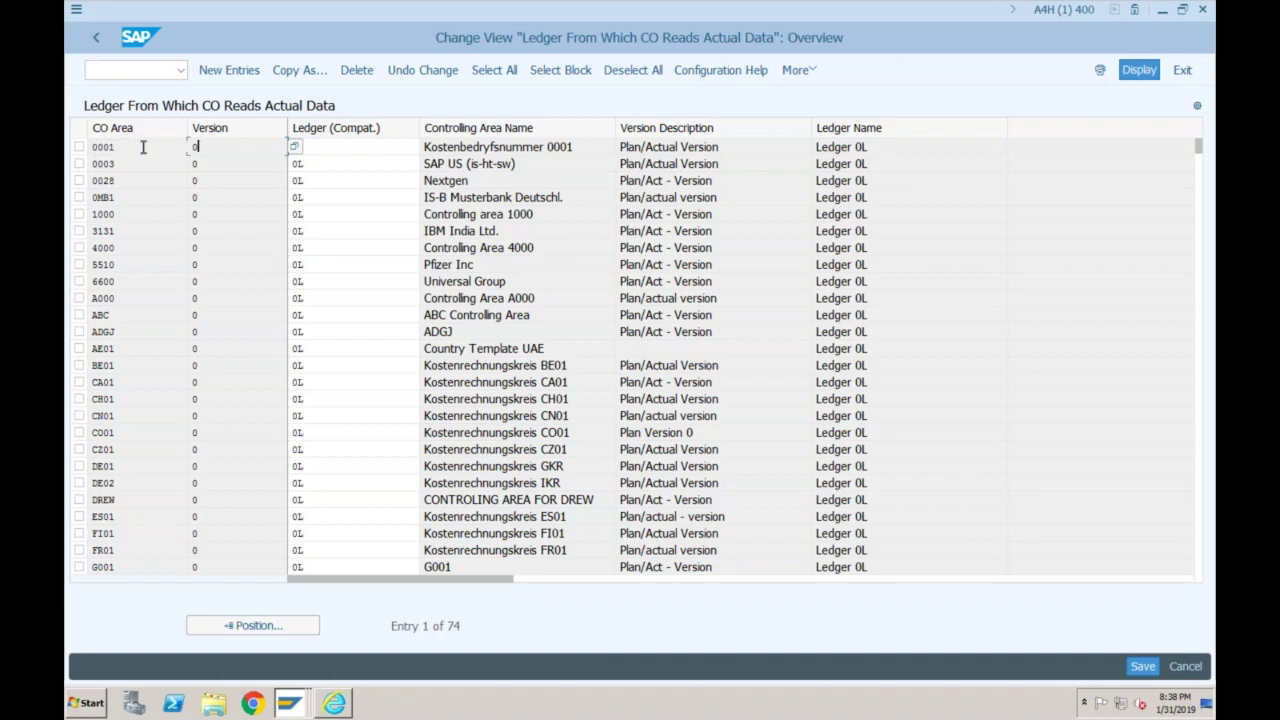
{"action": "left_click", "coordinate": [323, 148]}
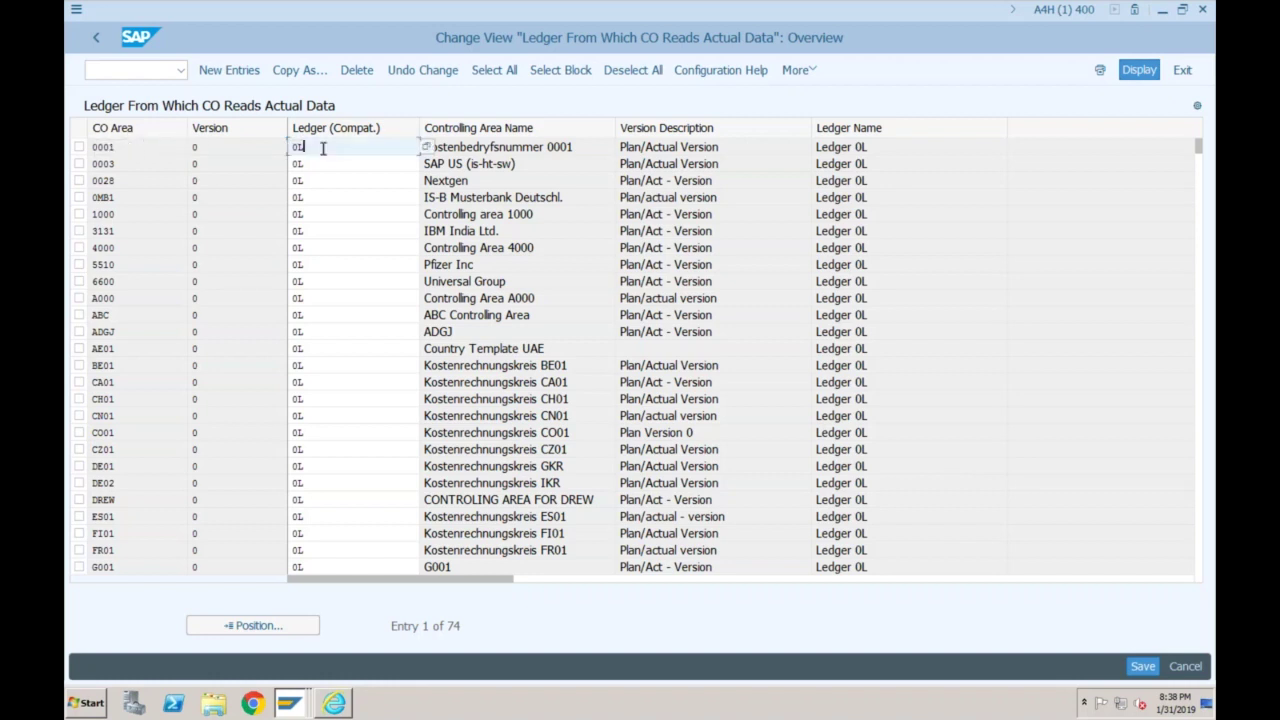
{"action": "left_click", "coordinate": [137, 148]}
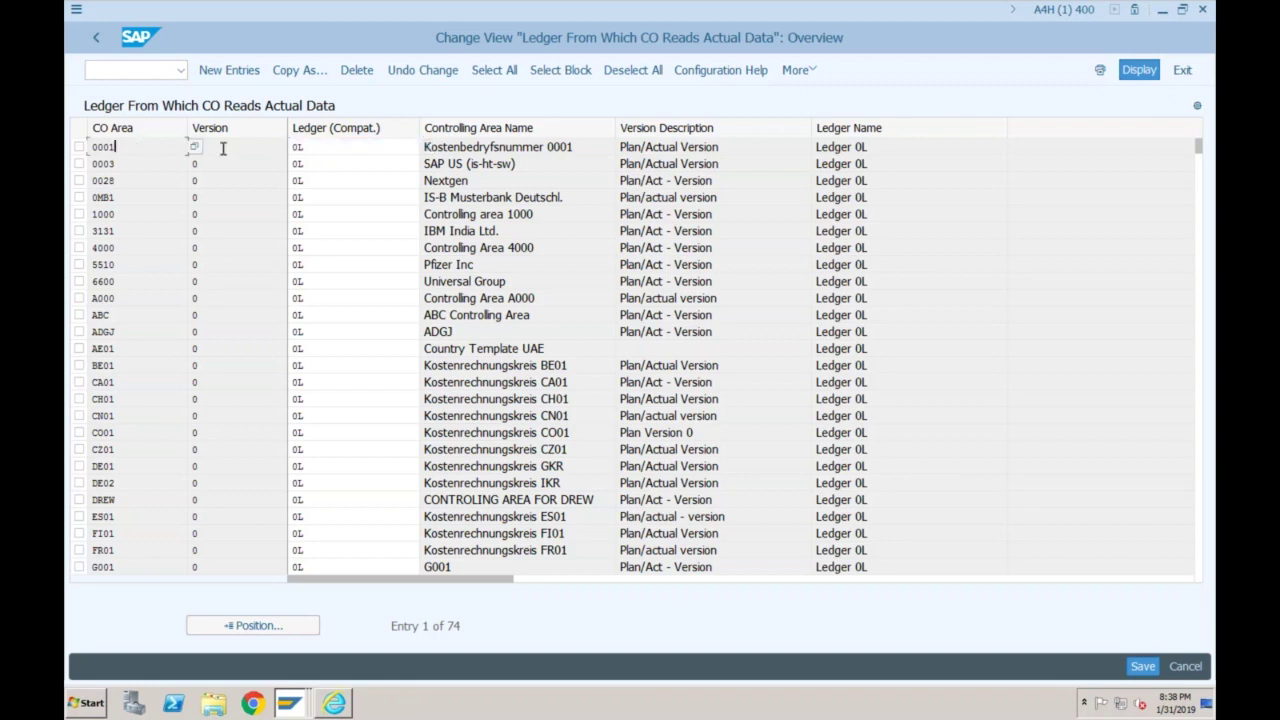
{"action": "left_click", "coordinate": [318, 149]}
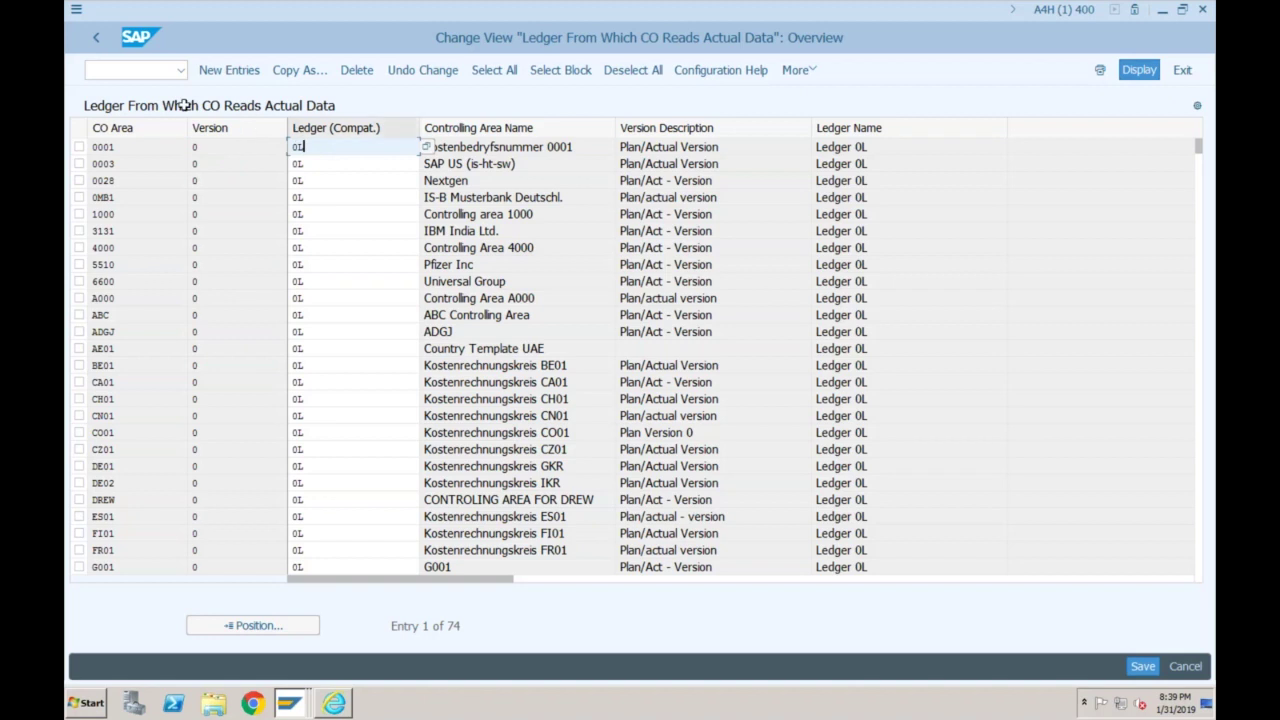
{"action": "left_click", "coordinate": [94, 40]}
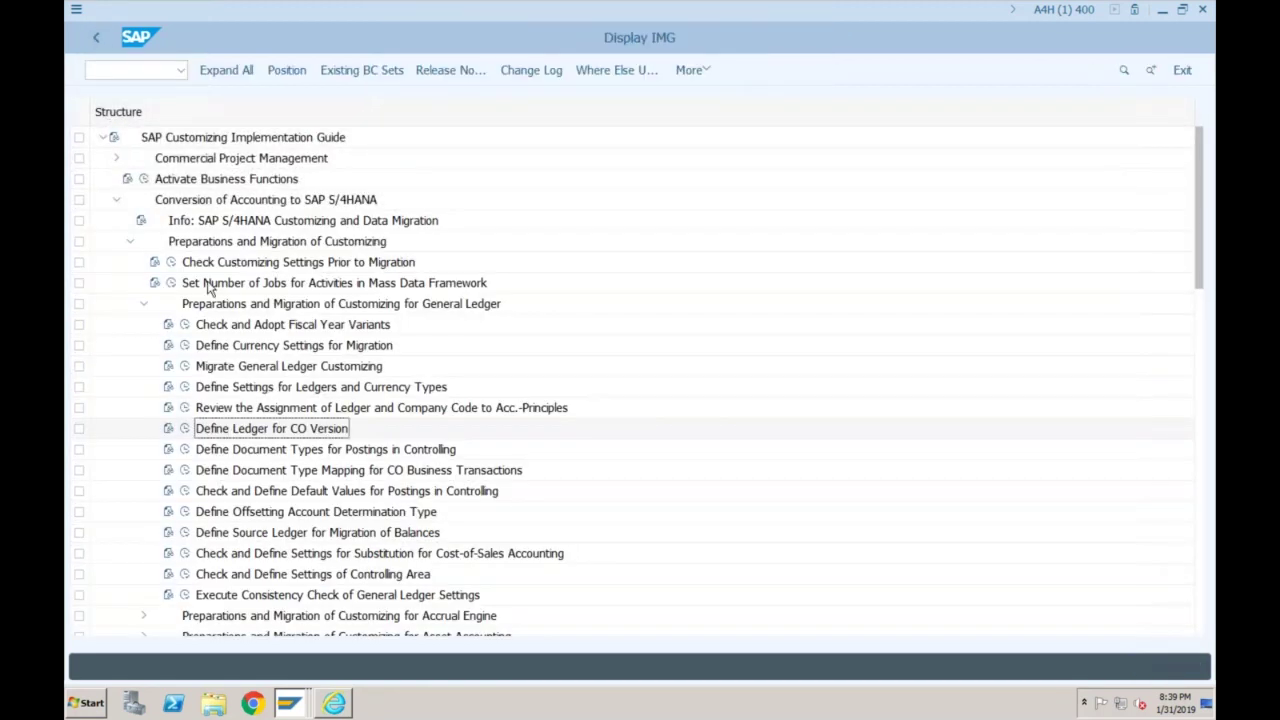
- Run Define Document Types for Postings in Controlling and open details of type CO, Secondary Cost
{"action": "left_click", "coordinate": [200, 452]}
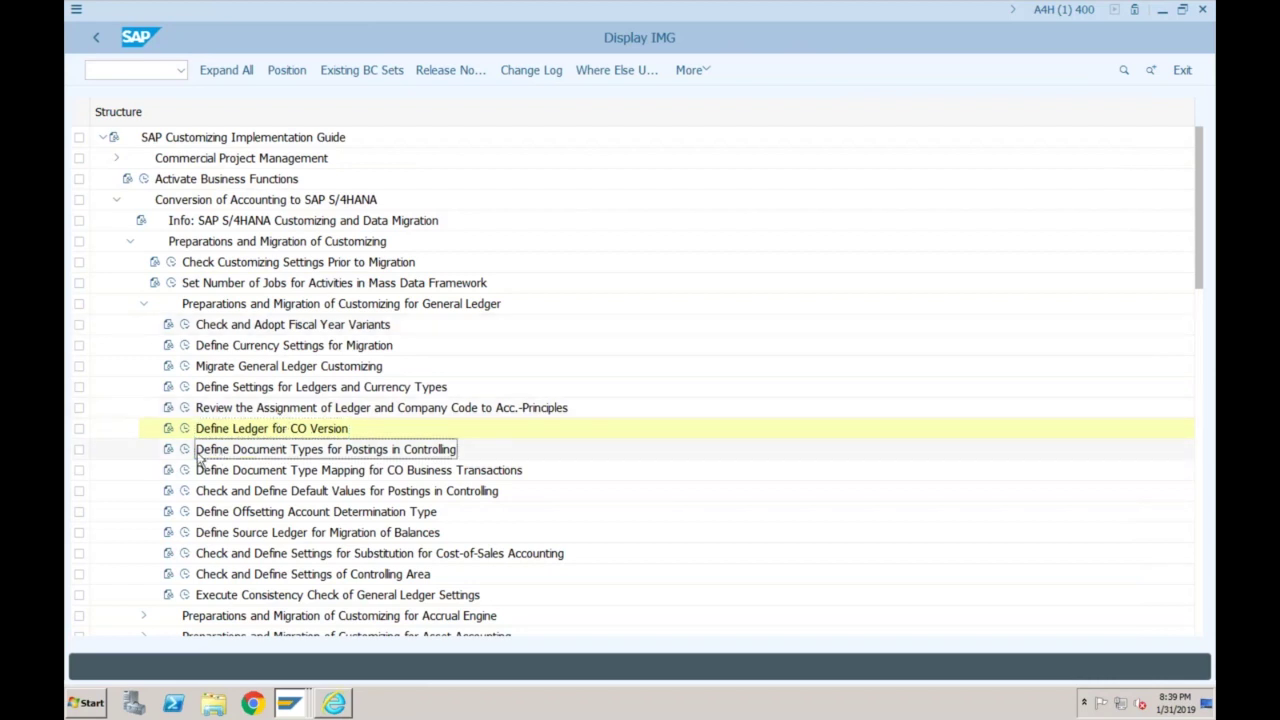
{"action": "left_click", "coordinate": [184, 449]}
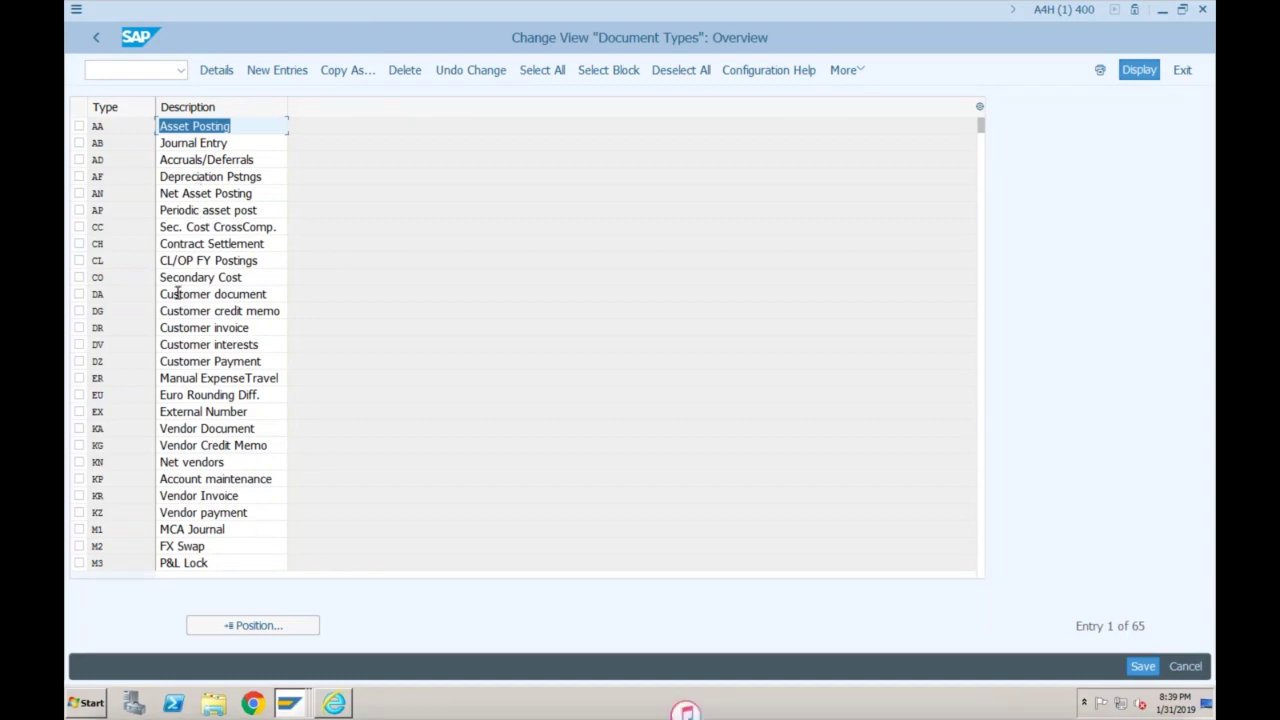
{"action": "left_click", "coordinate": [132, 279]}
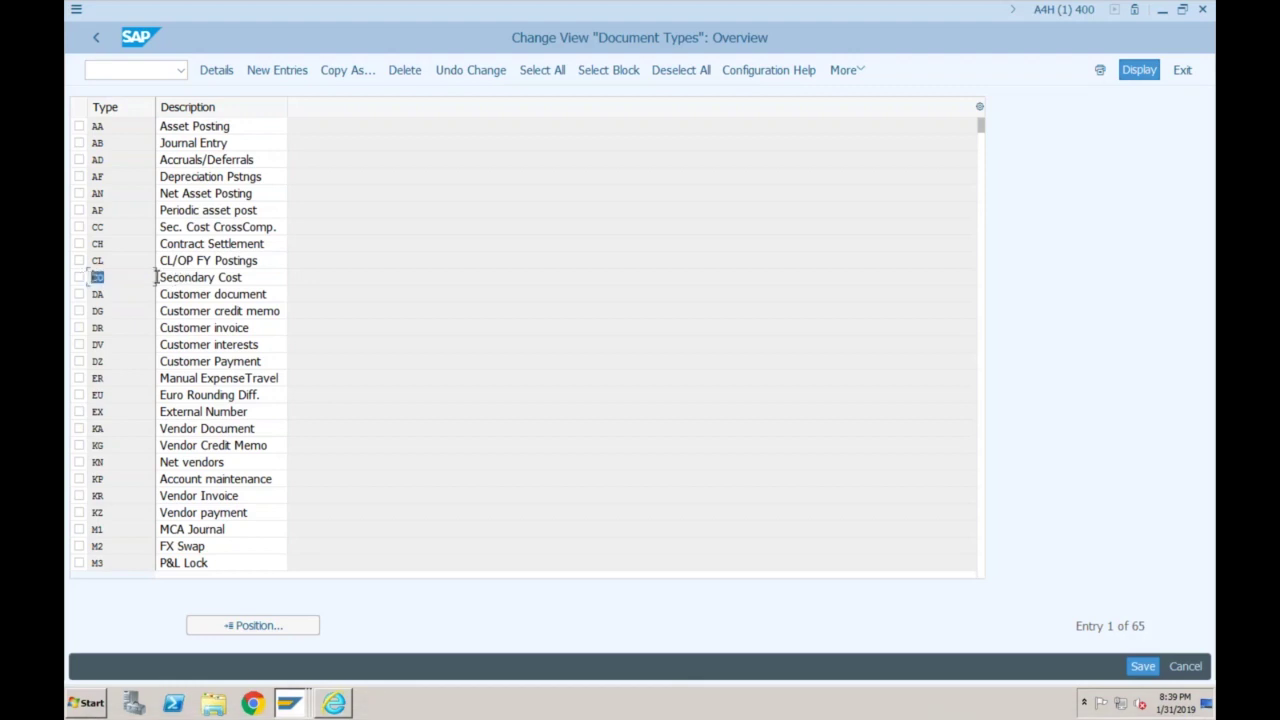
{"action": "left_click", "coordinate": [164, 277]}
{"action": "double_click", "coordinate": [164, 277]}
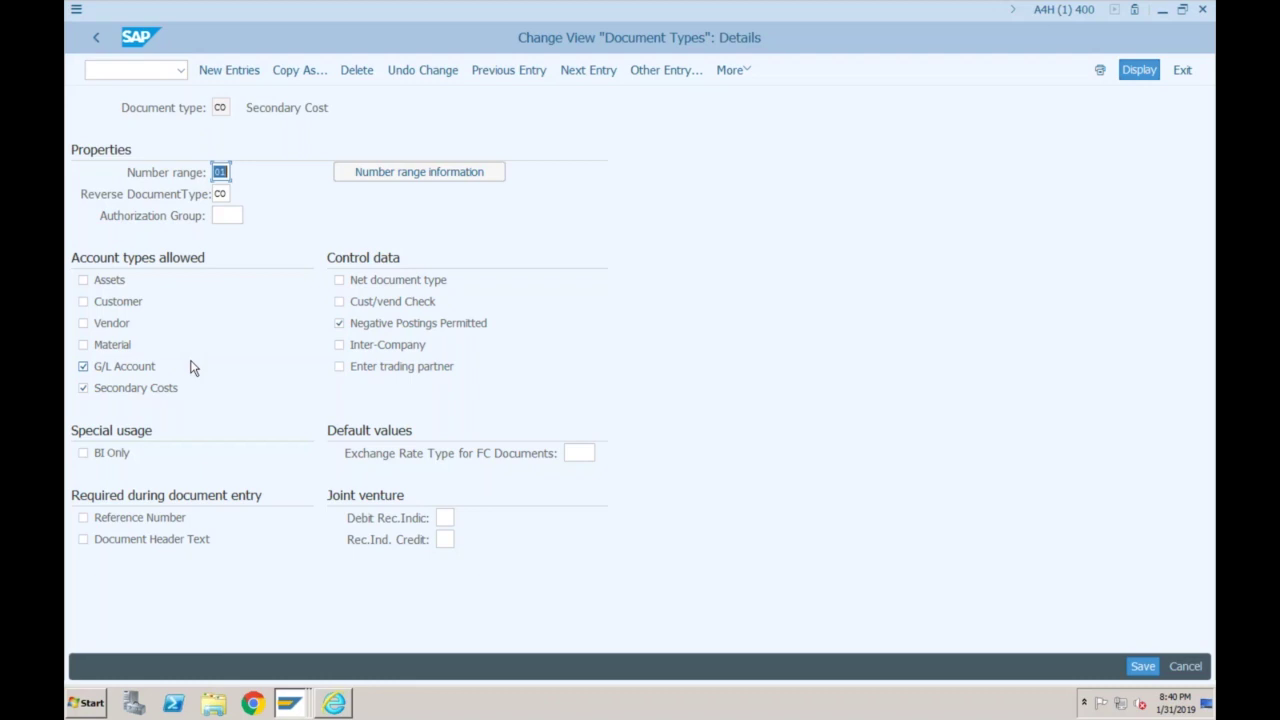
- Return to the IMG tree and open Define Document Type Mapping for CO Business Transactions
{"action": "left_click", "coordinate": [100, 40]}
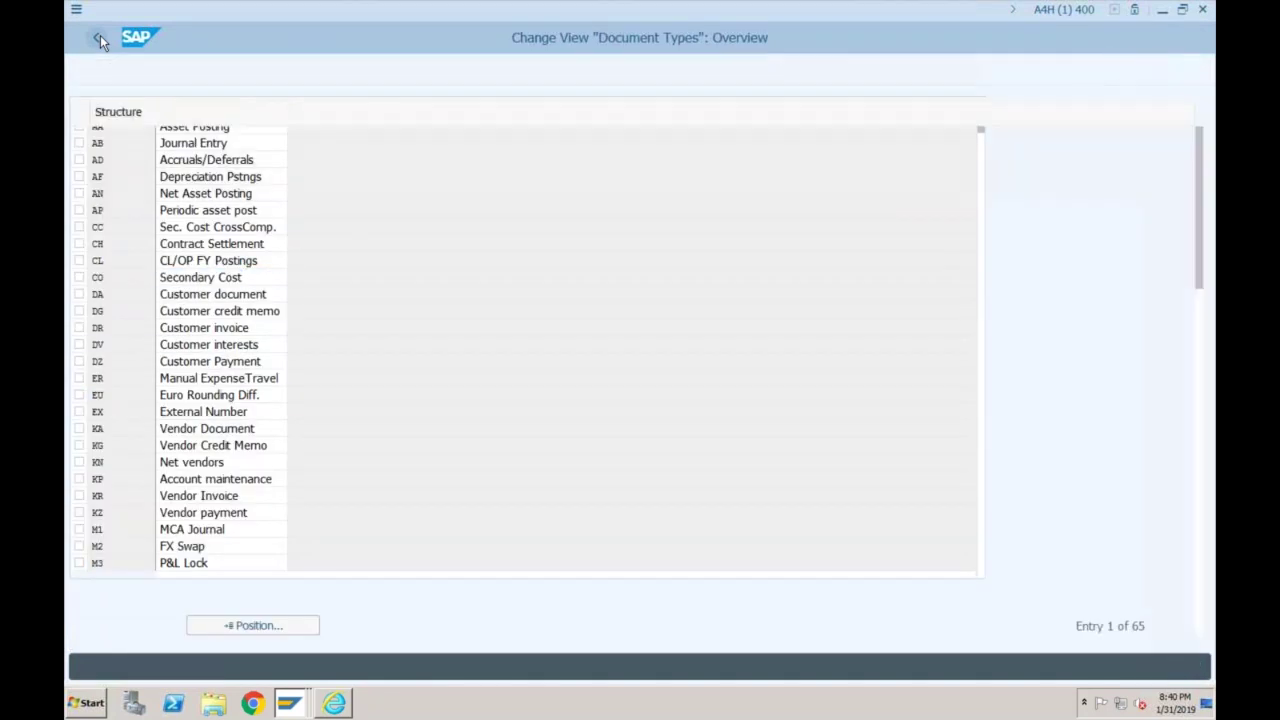
{"action": "left_click", "coordinate": [100, 40]}
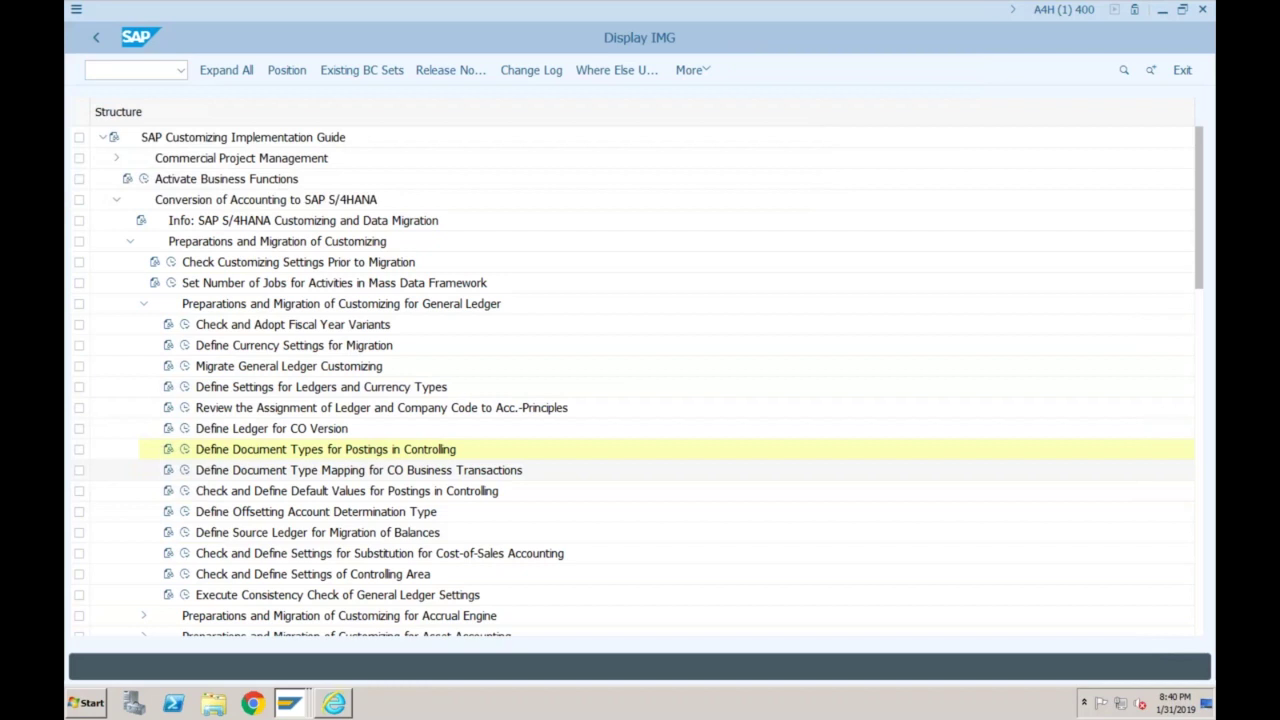
{"action": "double_click", "coordinate": [295, 468]}
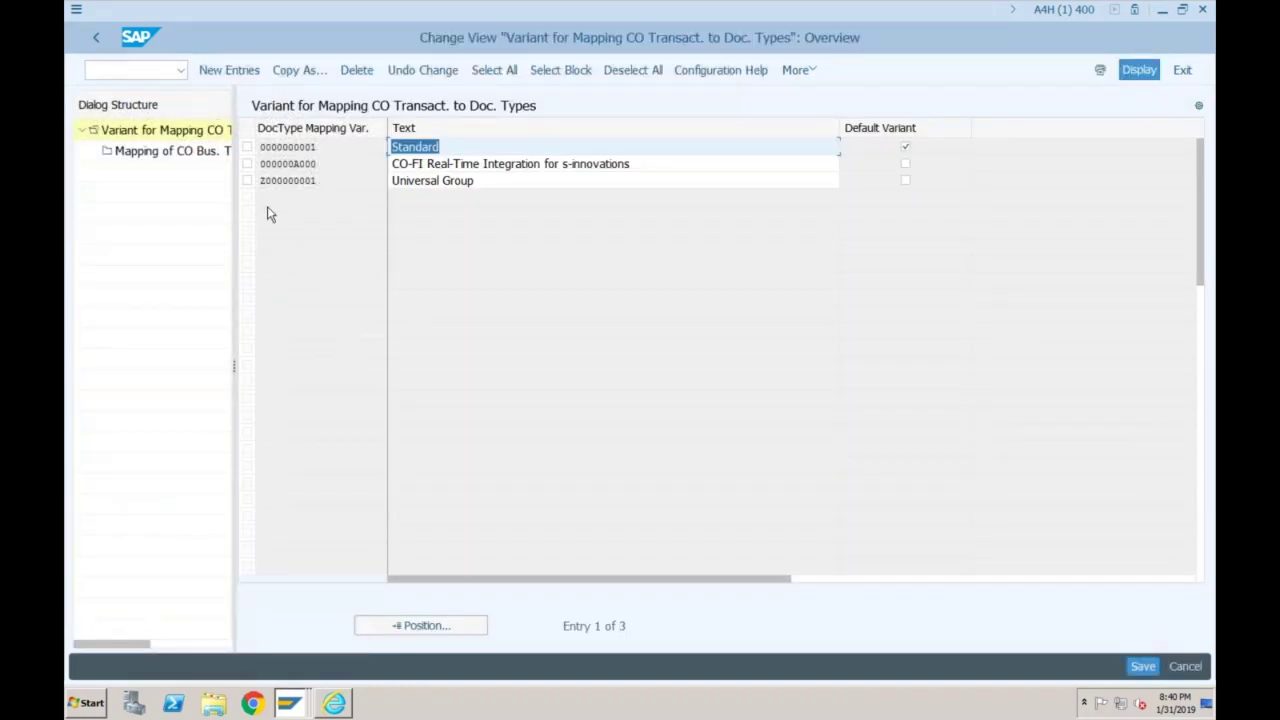
{"action": "left_click", "coordinate": [249, 151]}
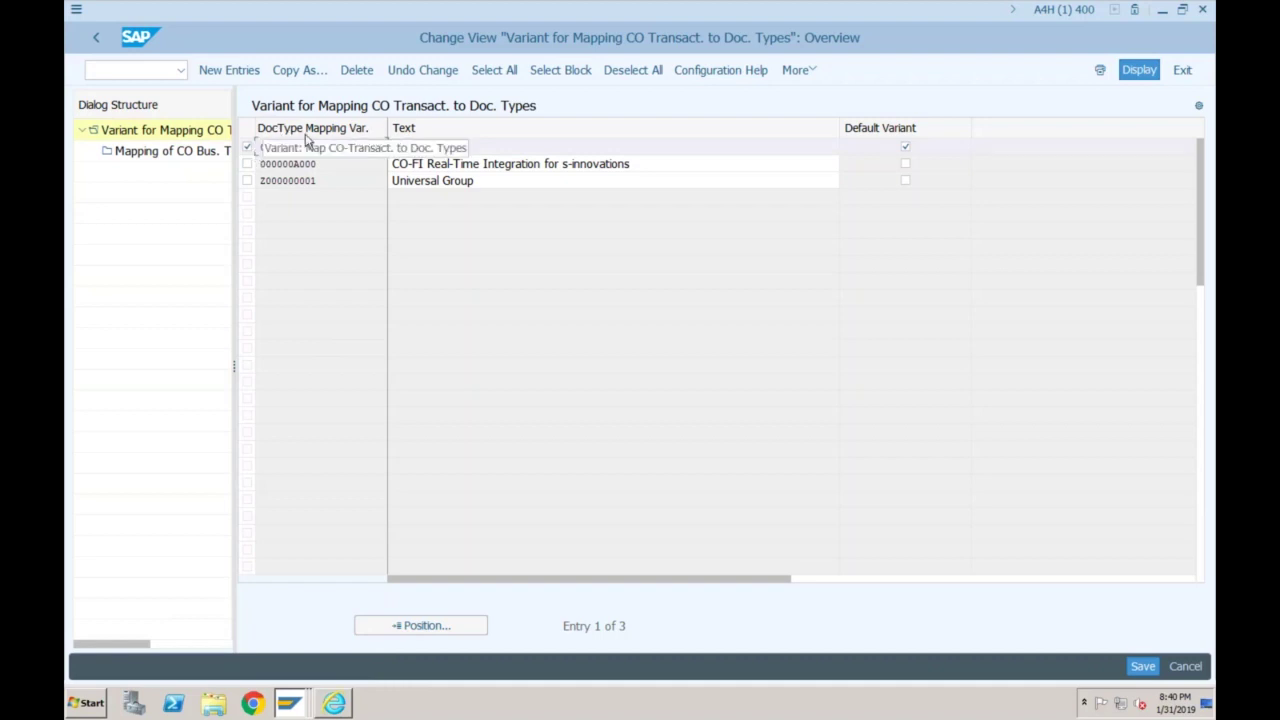
{"action": "left_click_drag", "start_coordinate": [326, 149], "coordinate": [256, 147]}
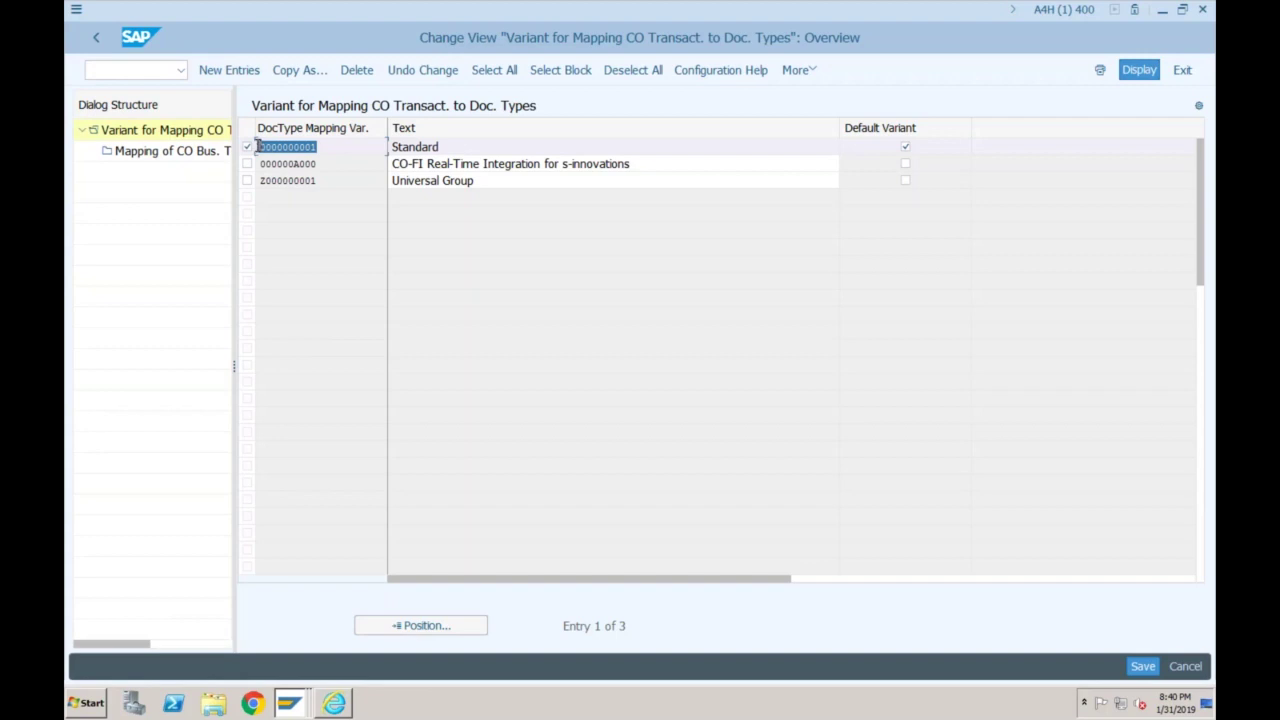
{"action": "left_click", "coordinate": [323, 147]}
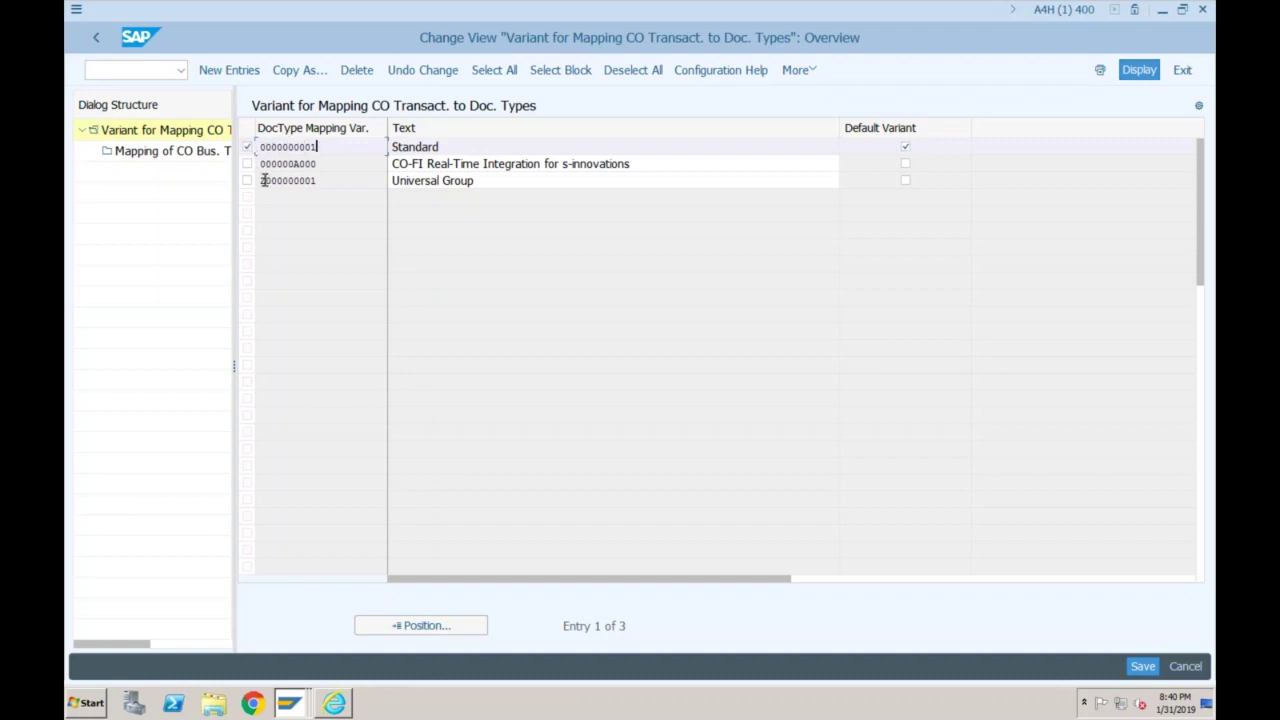
{"action": "left_click_drag", "start_coordinate": [317, 180], "coordinate": [257, 180]}
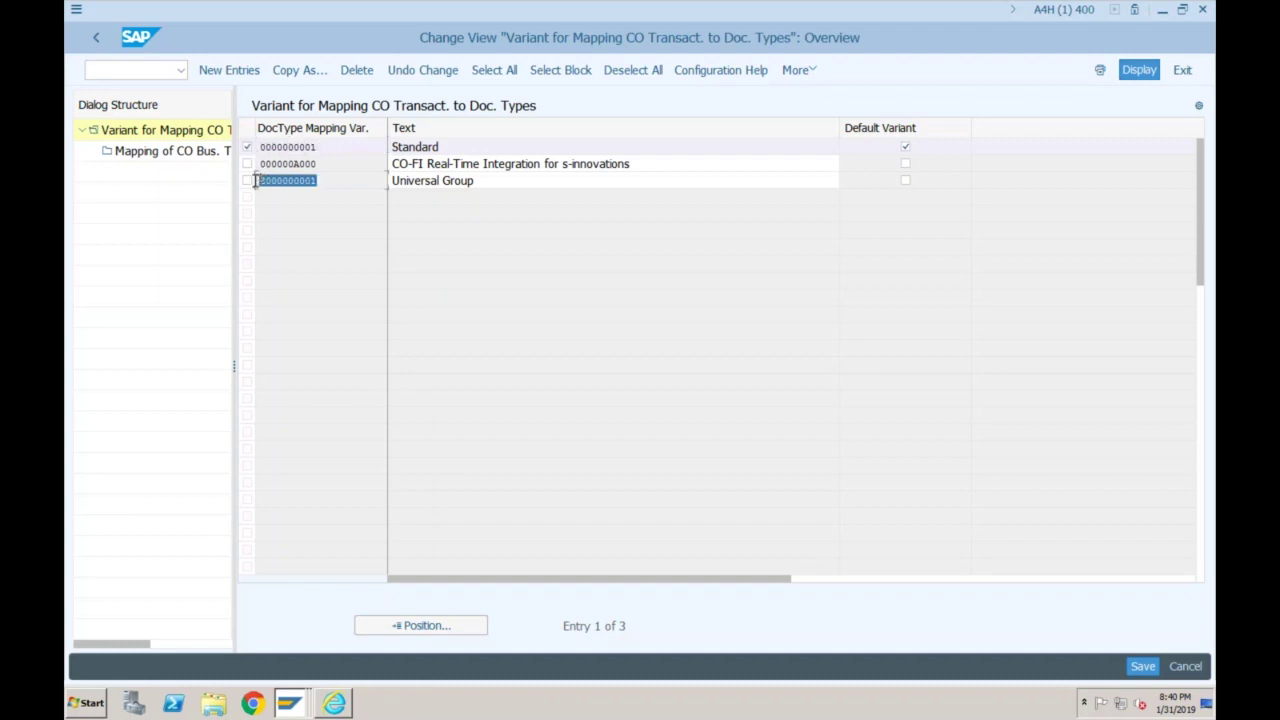
{"action": "left_click", "coordinate": [88, 45]}
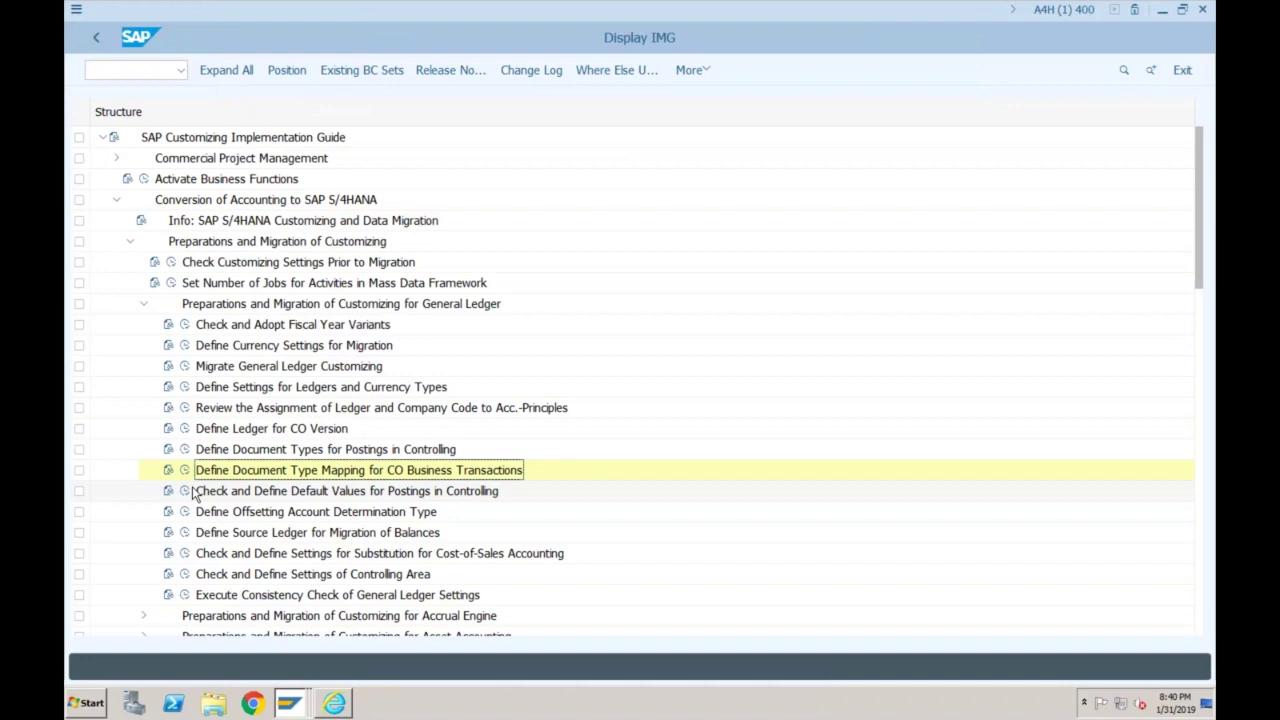
- Briefly view Default Values for Postings in Controlling (103 entries) and return to the IMG tree
{"action": "left_click", "coordinate": [192, 488]}
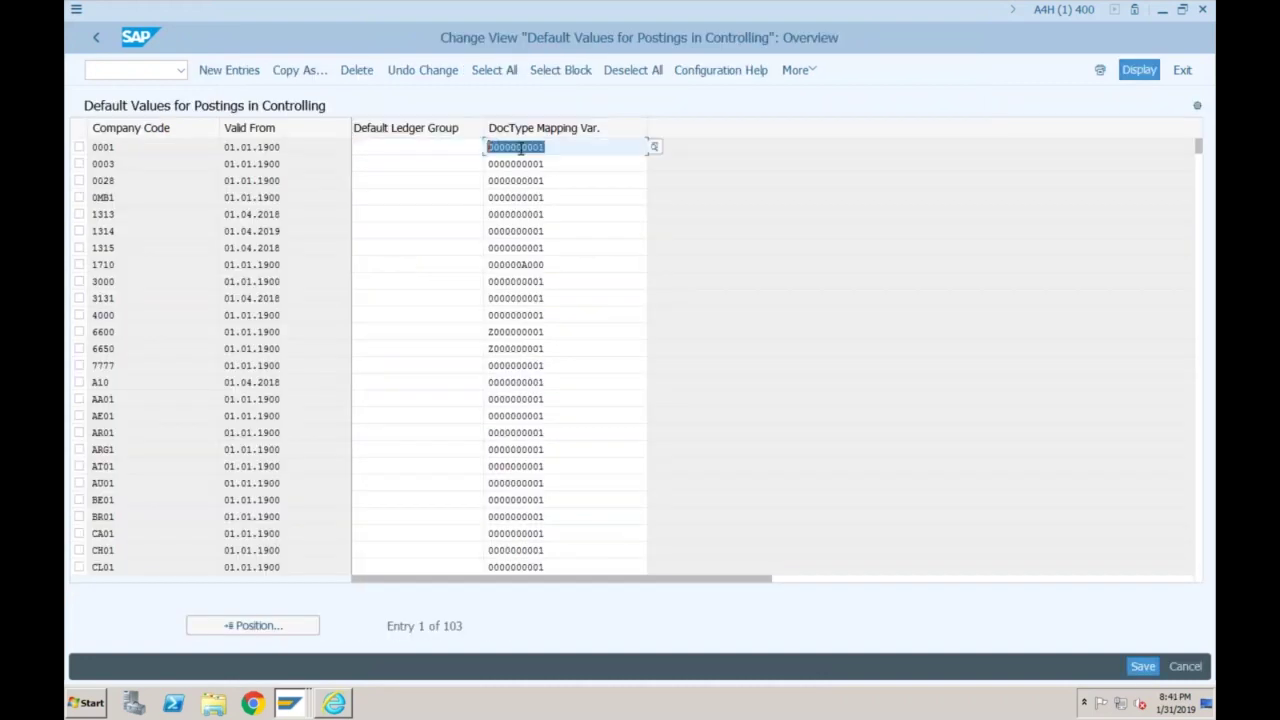
{"action": "left_click", "coordinate": [96, 39]}
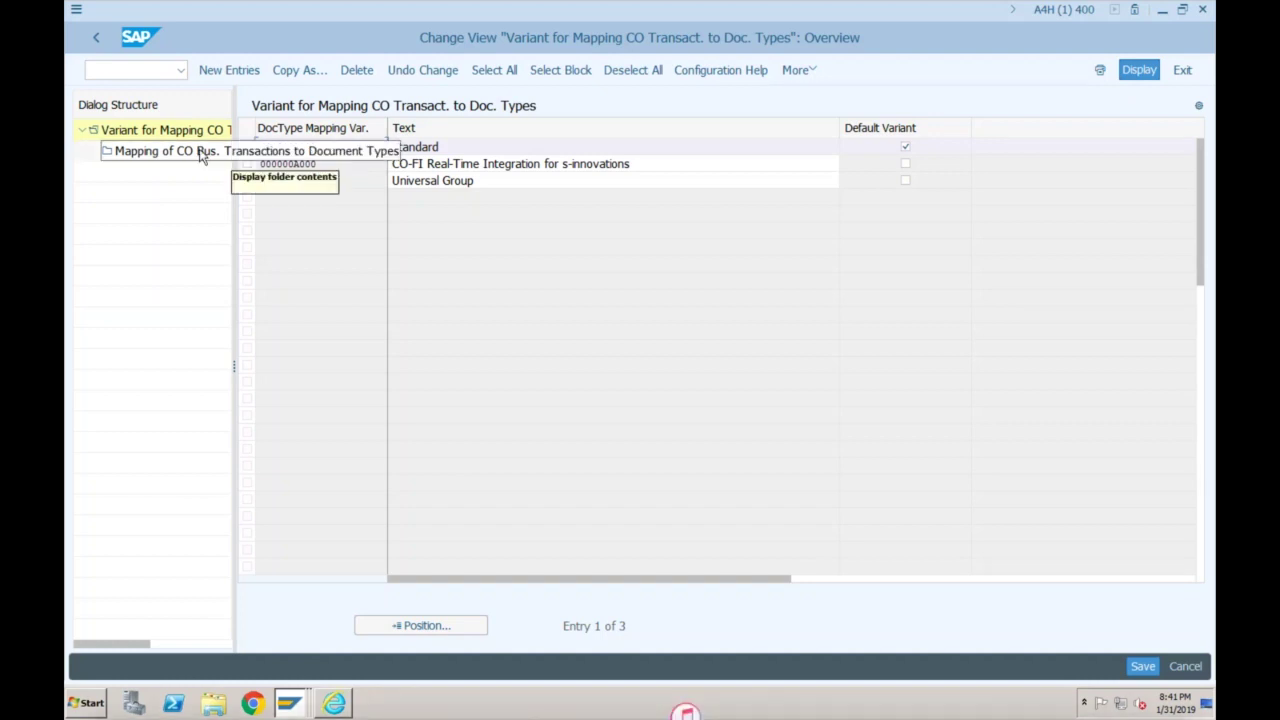
{"action": "double_click", "coordinate": [200, 151]}
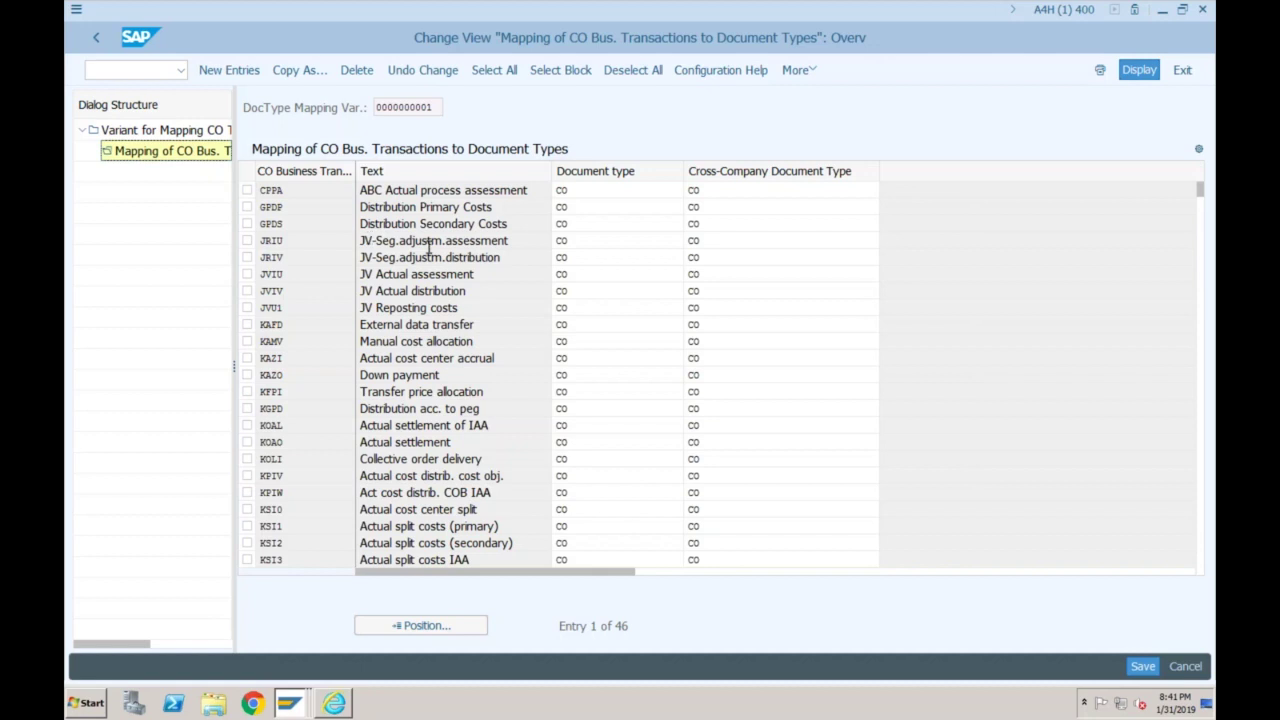
{"action": "left_click", "coordinate": [533, 190]}
{"action": "left_click", "coordinate": [590, 190]}
{"action": "left_click", "coordinate": [592, 207]}
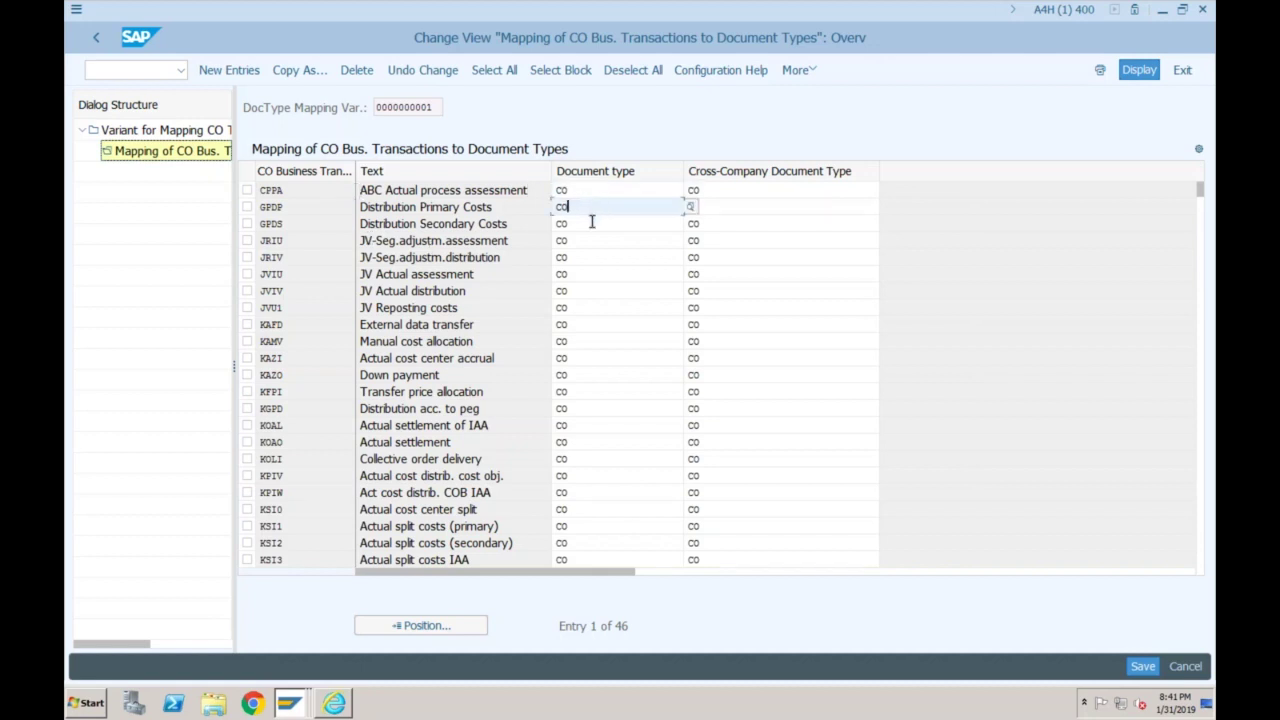
{"action": "left_click", "coordinate": [580, 258]}
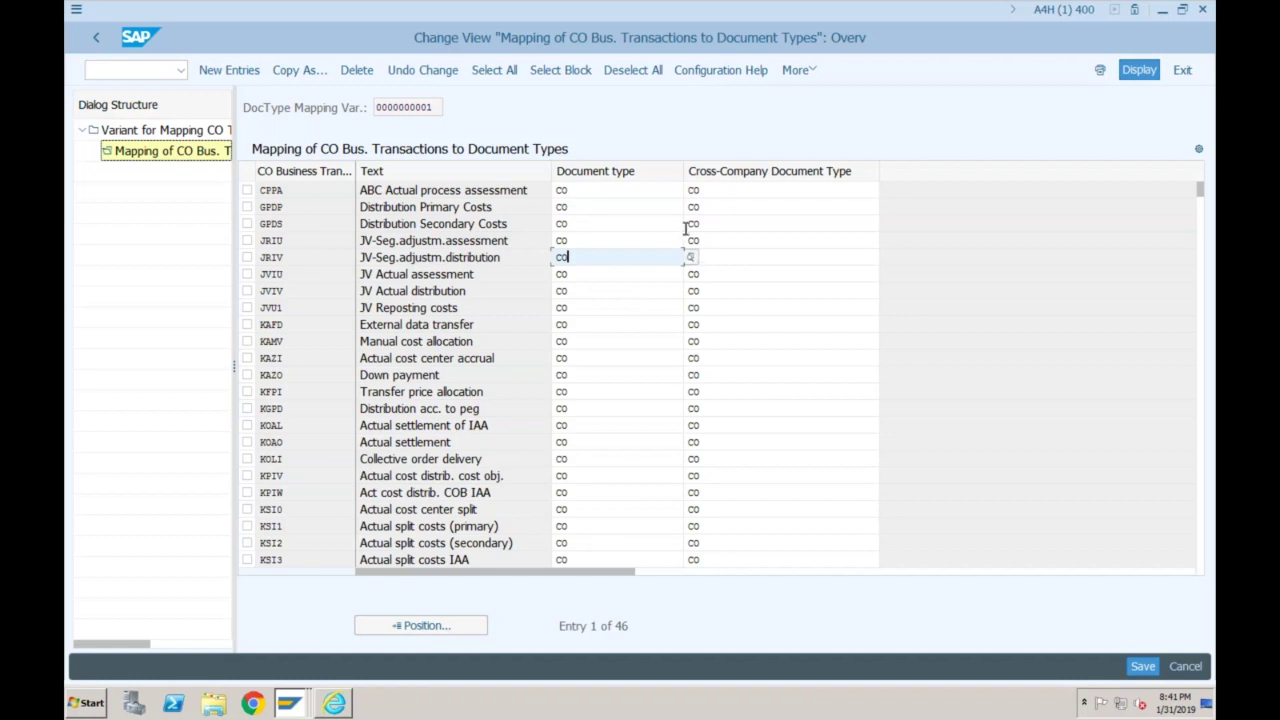
{"action": "left_click", "coordinate": [676, 324]}
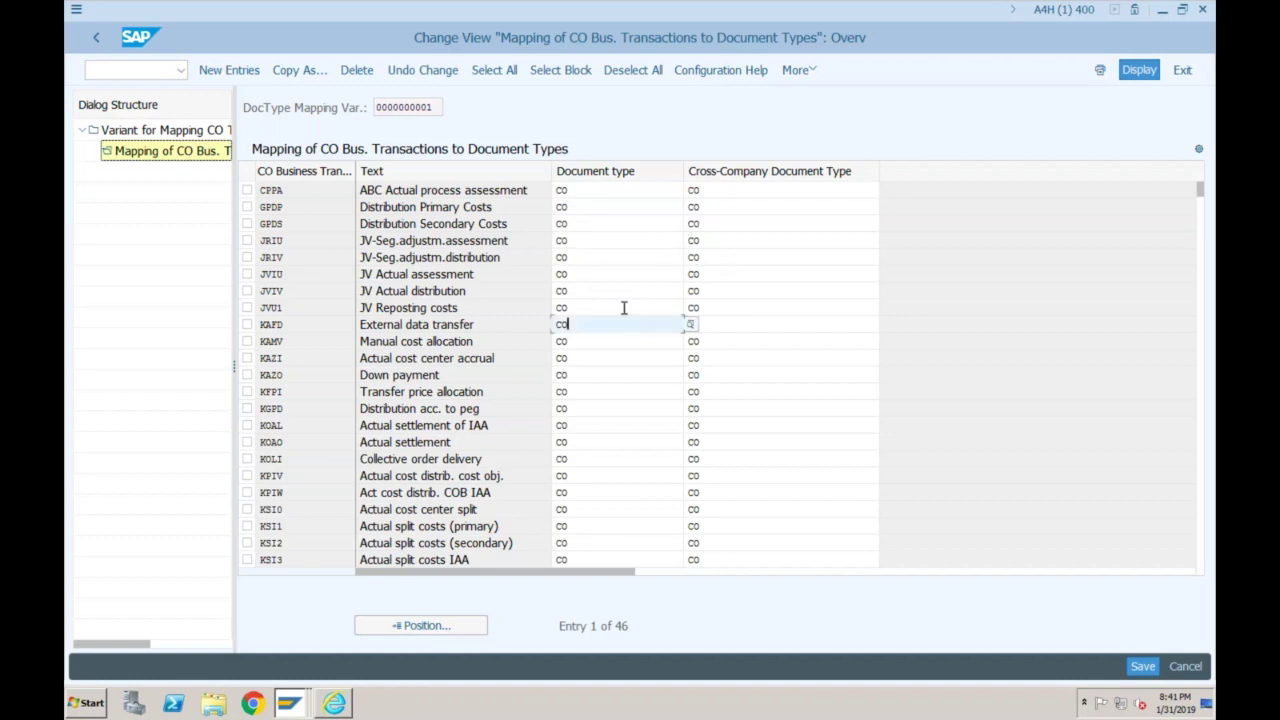
{"action": "left_click", "coordinate": [433, 107]}
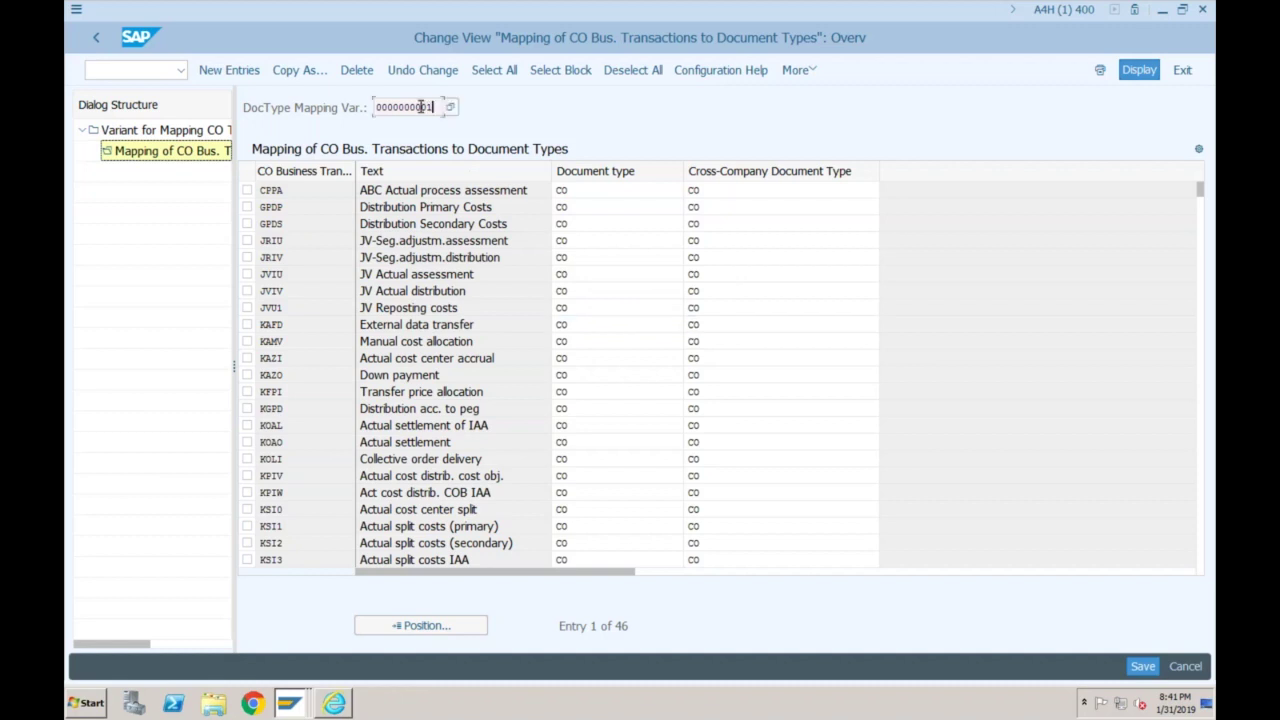
{"action": "left_click_drag", "start_coordinate": [405, 107], "coordinate": [372, 106]}
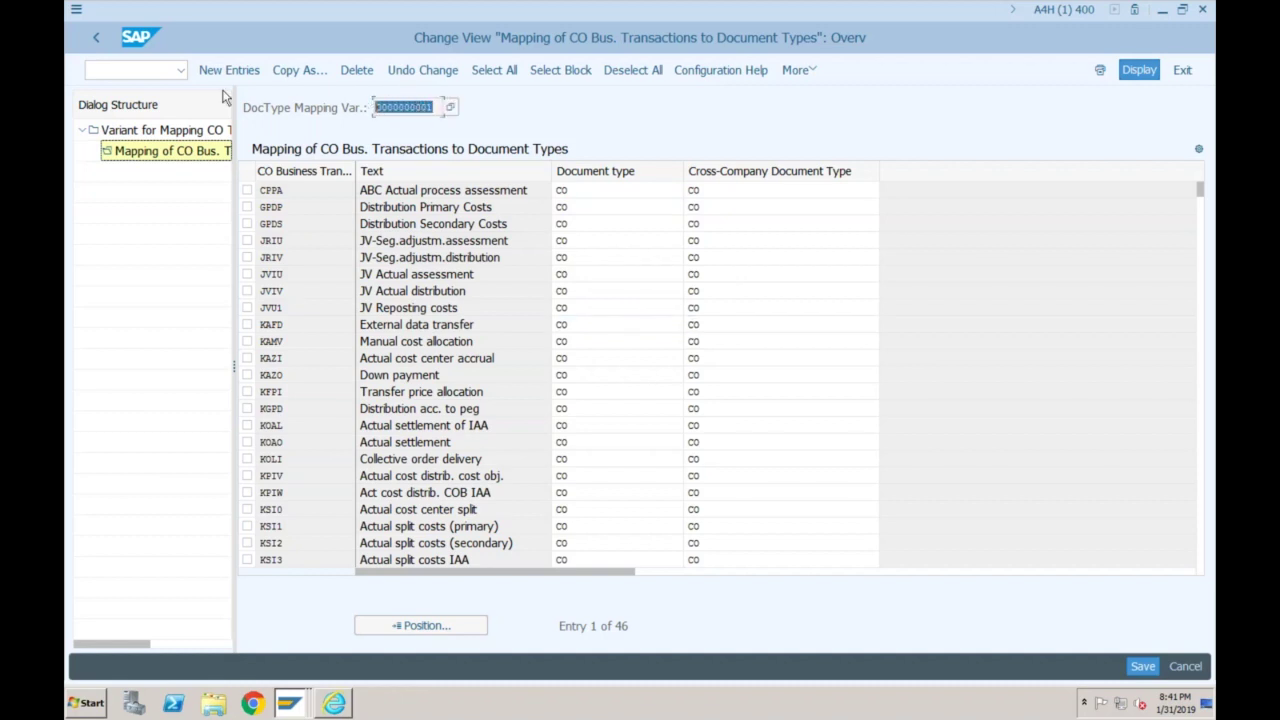
{"action": "left_click", "coordinate": [95, 45]}
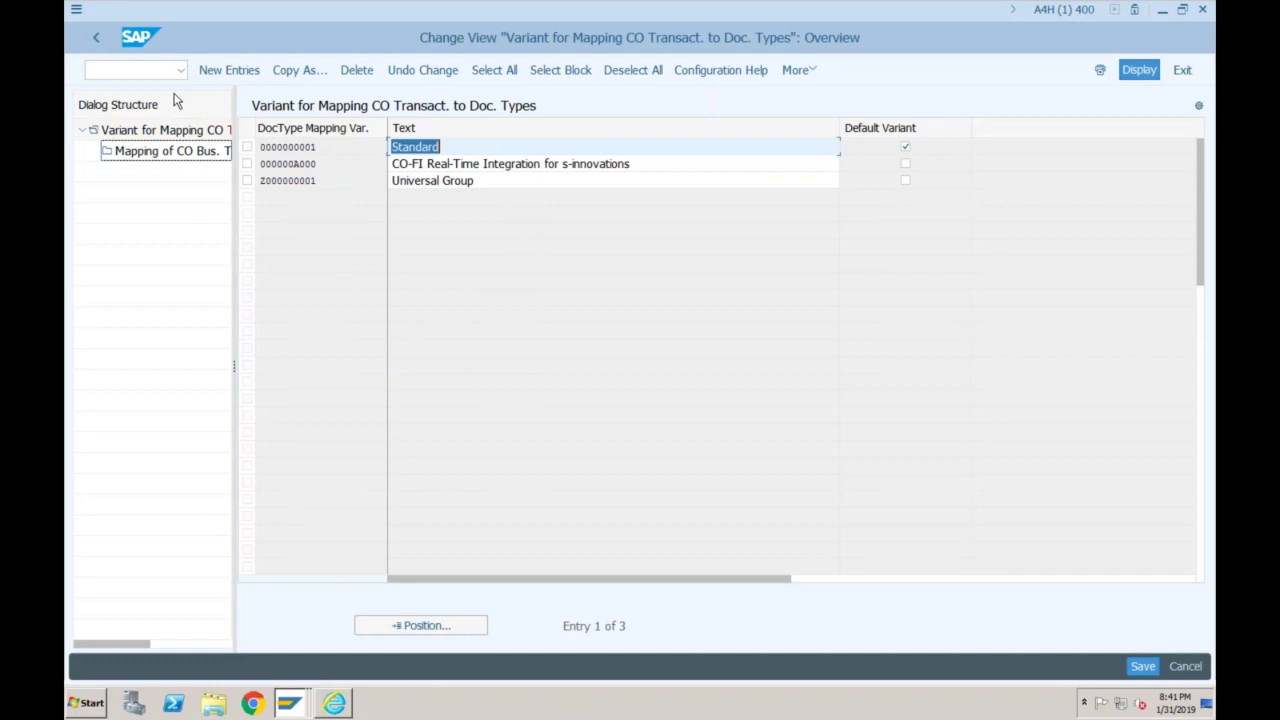
- Back out to Display IMG, checking company code 0001's default mapping variant on the way
{"action": "key", "text": "F3"}
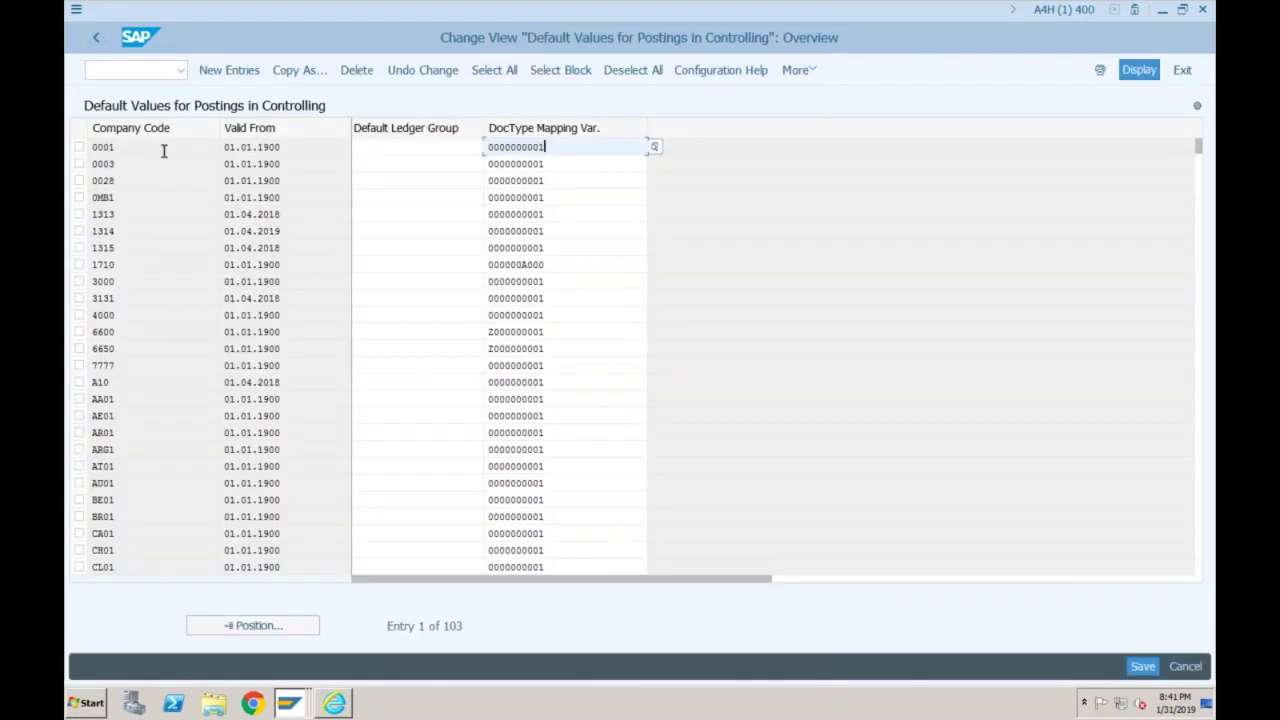
{"action": "left_click", "coordinate": [164, 150]}
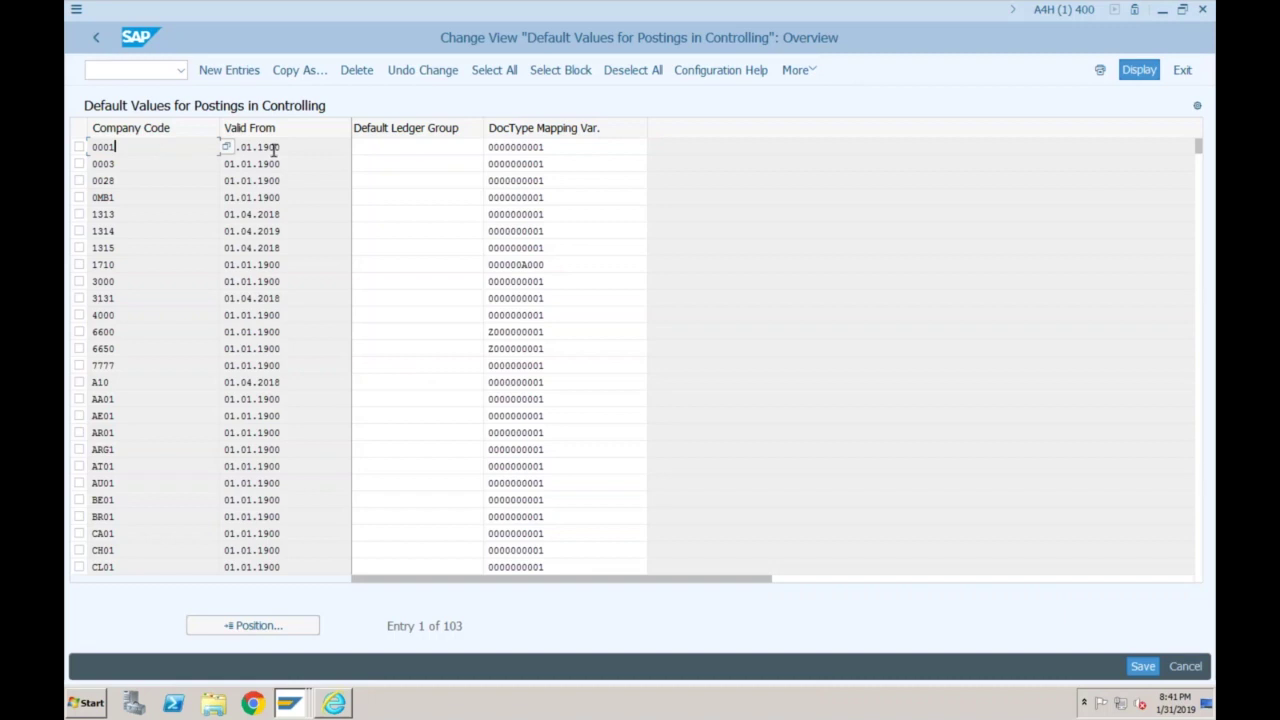
{"action": "left_click", "coordinate": [96, 40]}
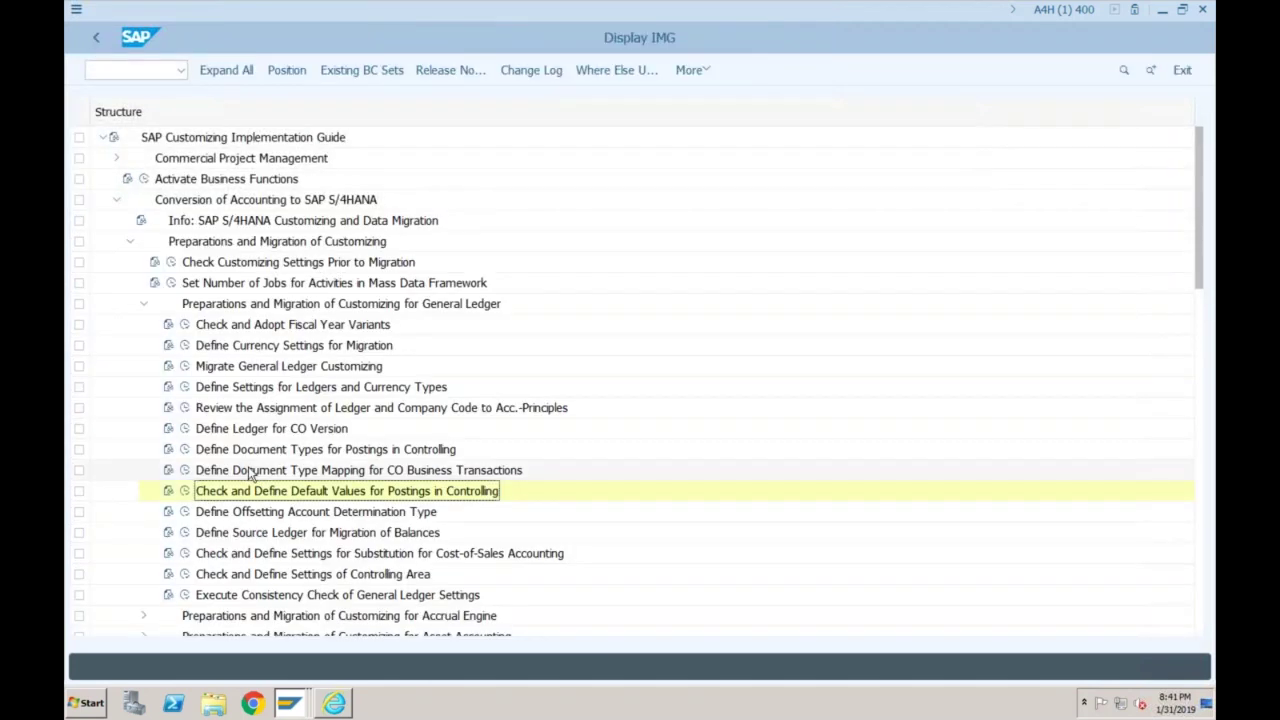
- Execute Define Offsetting Account Determination Type, showing setting 2 (offsetting account with highest amount)
{"action": "left_click", "coordinate": [184, 513]}
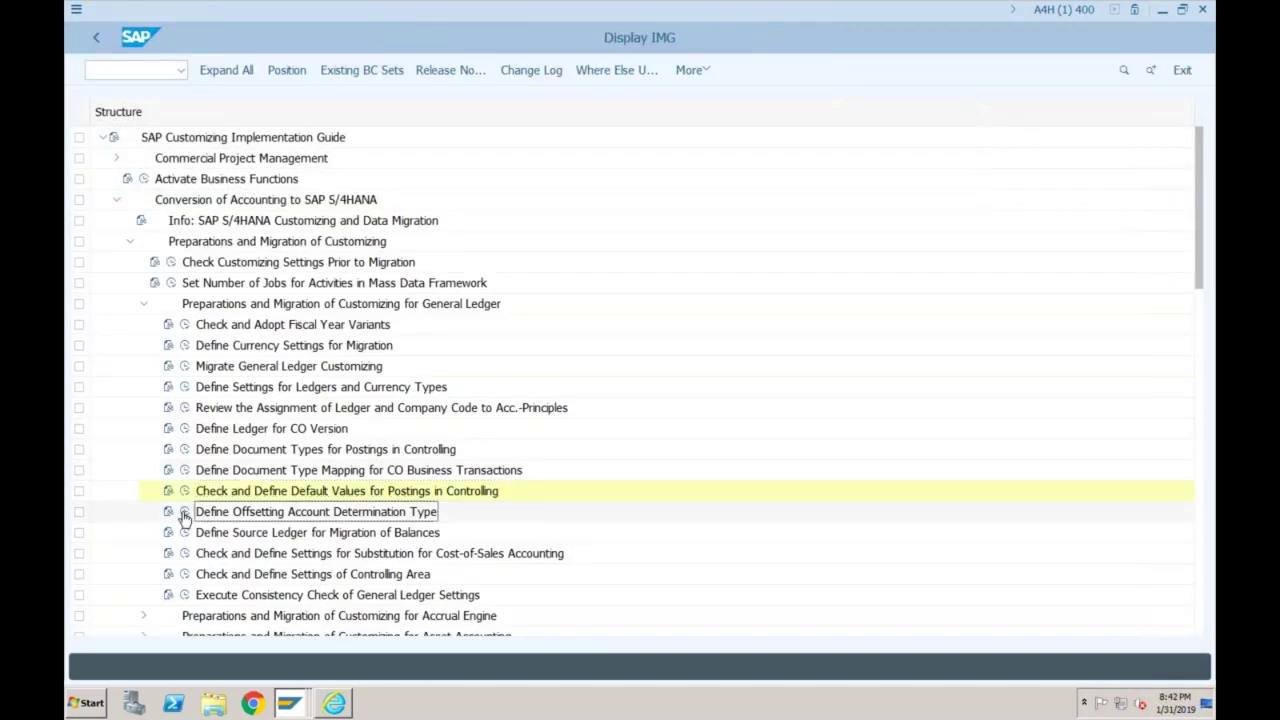
{"action": "left_click", "coordinate": [184, 515]}
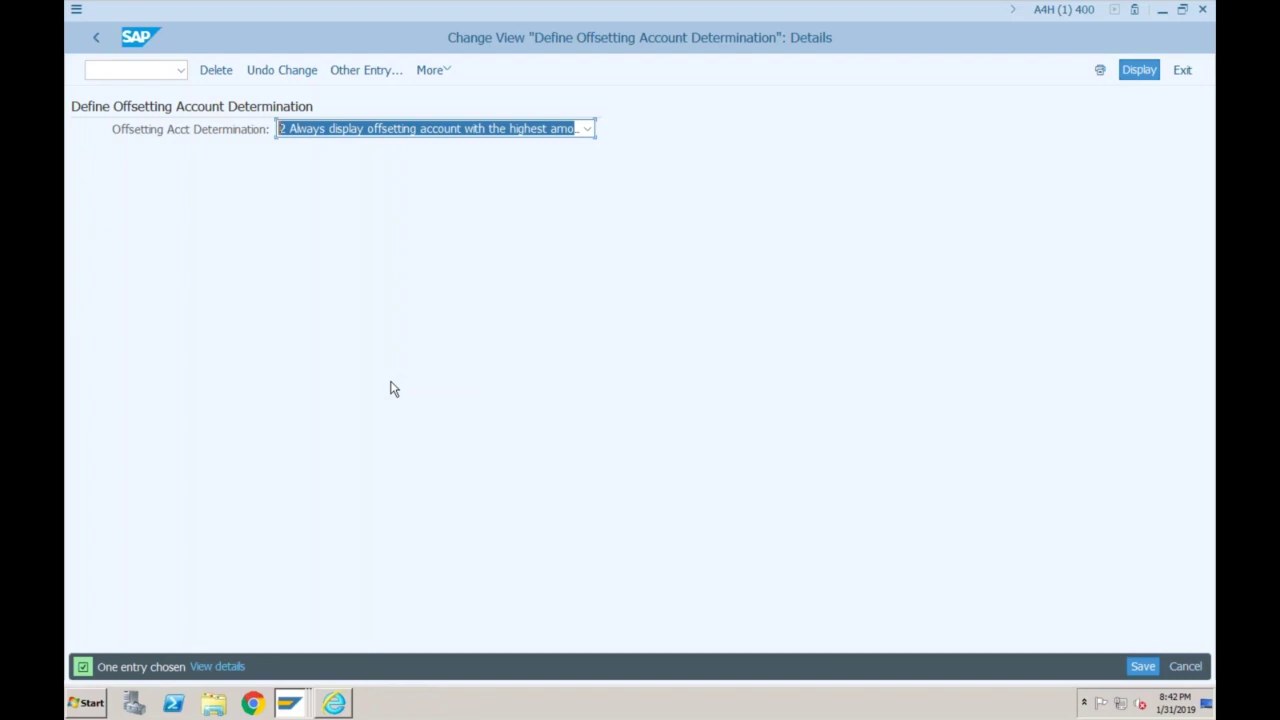
{"action": "left_click", "coordinate": [79, 11]}
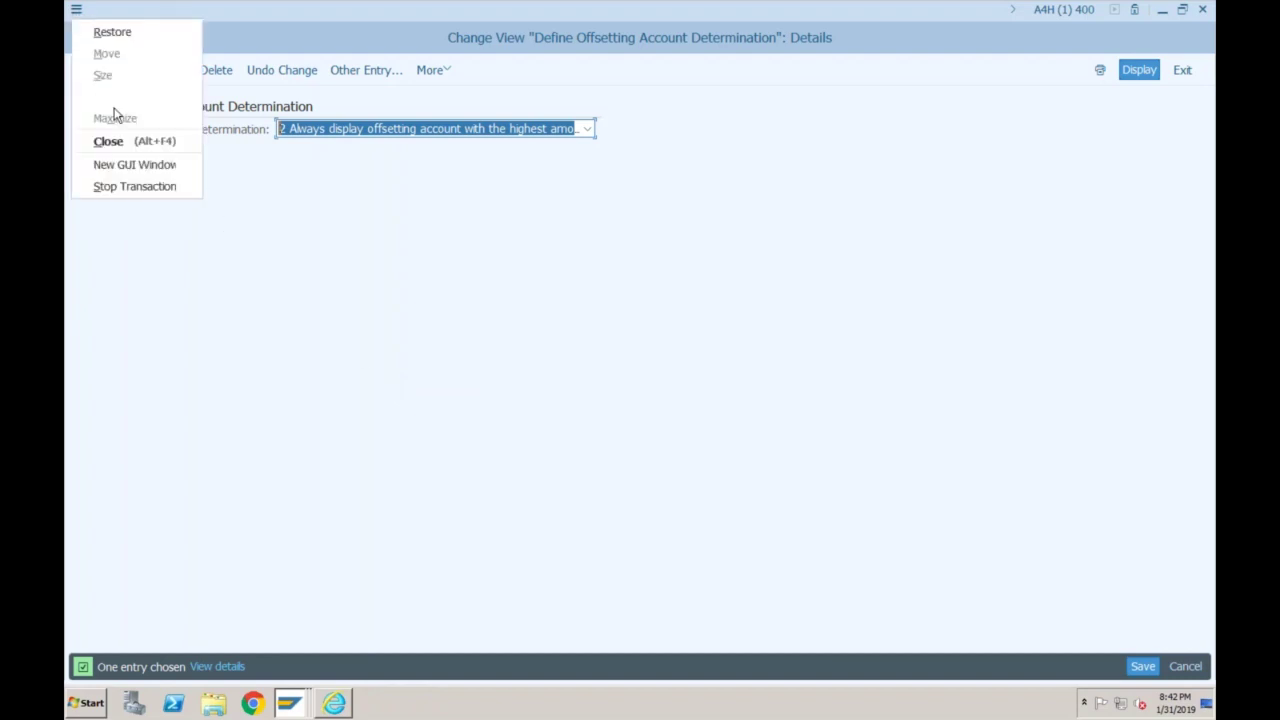
- Run G/L line item display for account 400, company code SF01, all items, yielding 8 items
{"action": "left_click", "coordinate": [197, 125]}
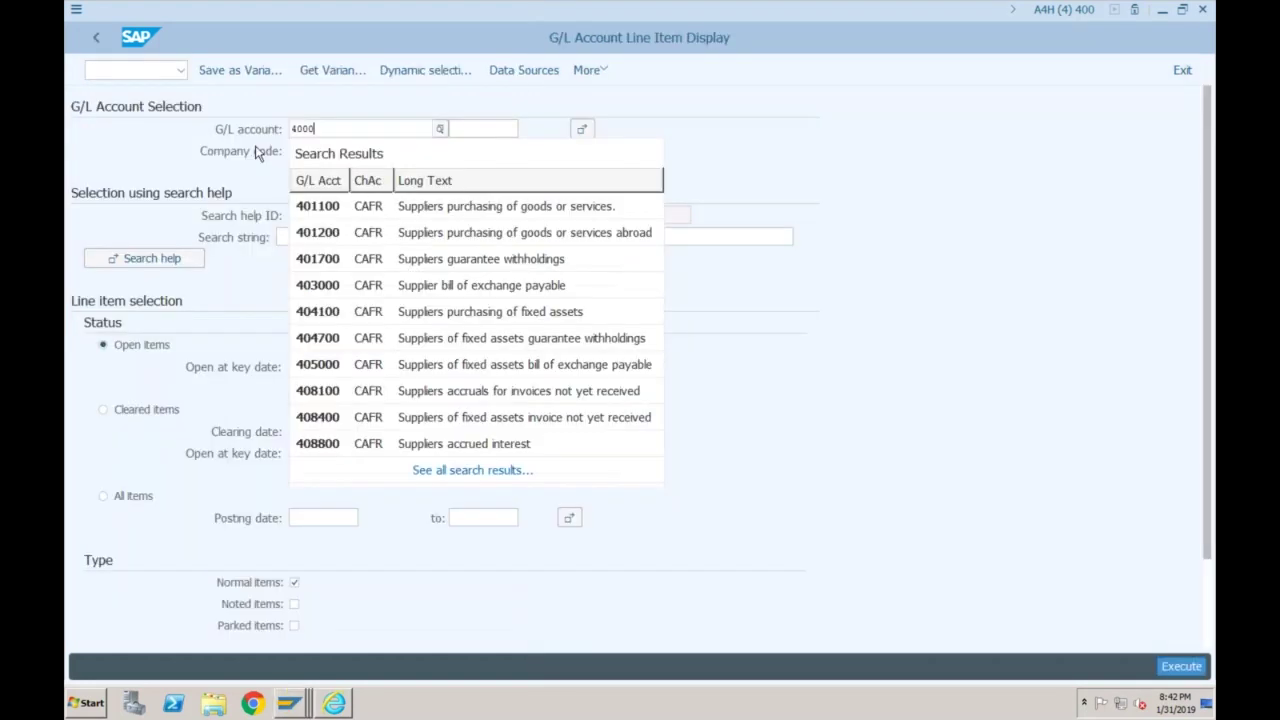
{"action": "key", "text": "Tab"}
{"action": "type", "text": "sf01"}
{"action": "left_click", "coordinate": [1178, 668]}
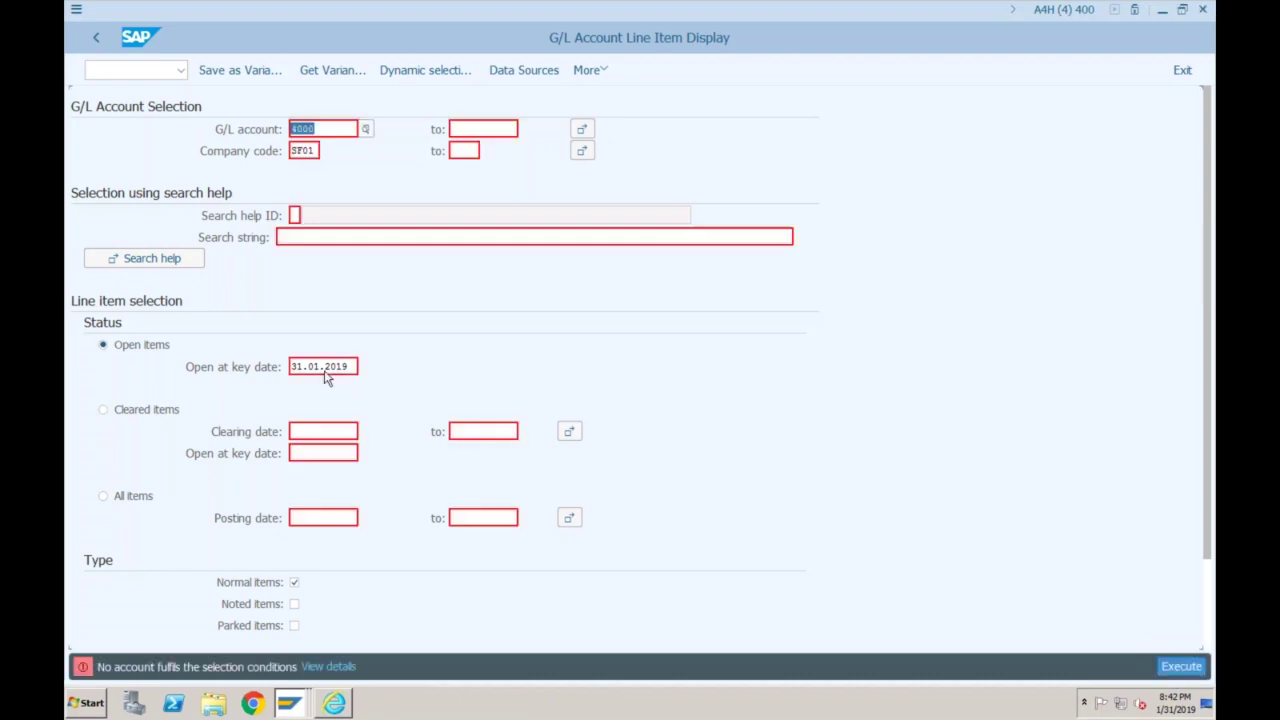
{"action": "left_click", "coordinate": [105, 496]}
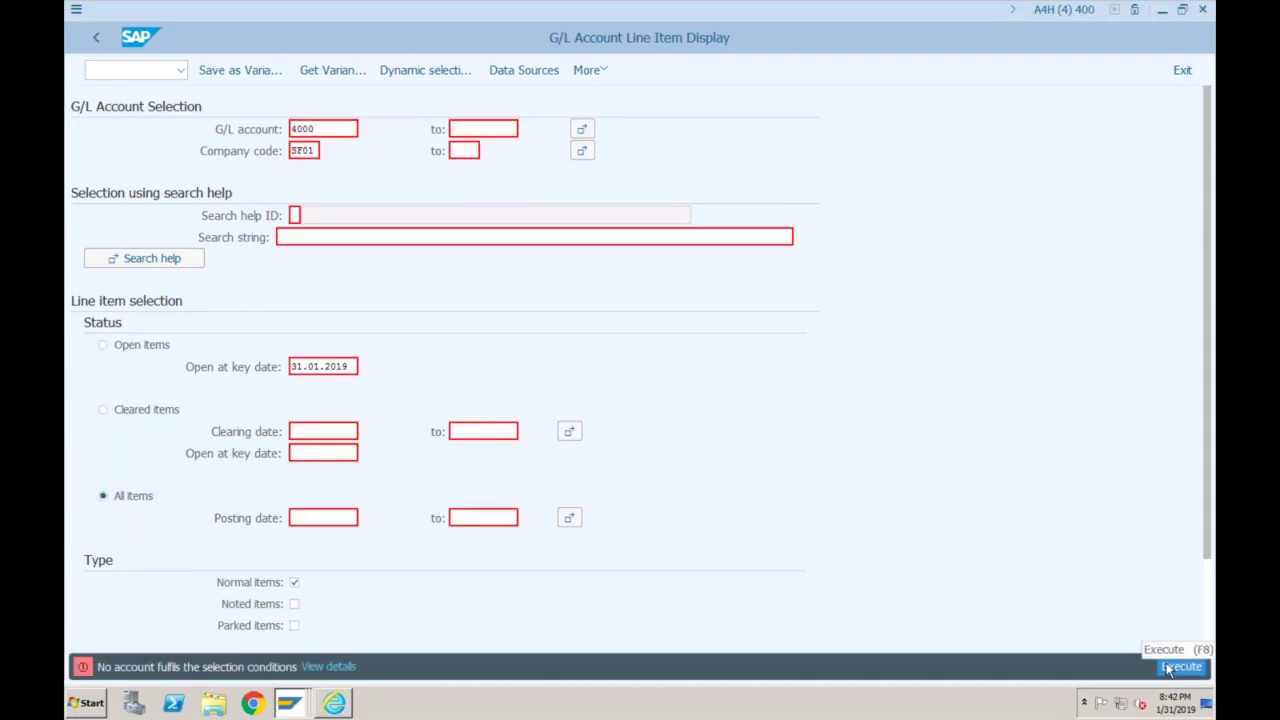
{"action": "left_click", "coordinate": [1168, 668]}
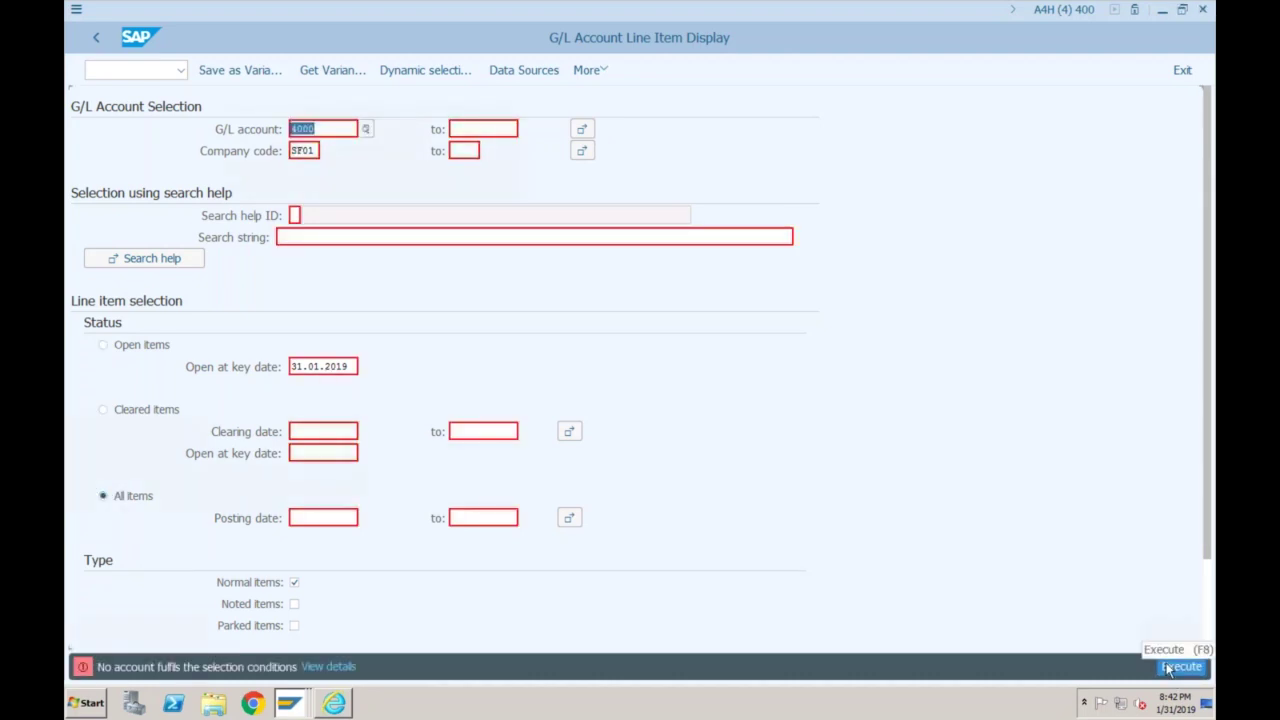
{"action": "left_click", "coordinate": [342, 131]}
{"action": "key", "text": "BackSpace"}
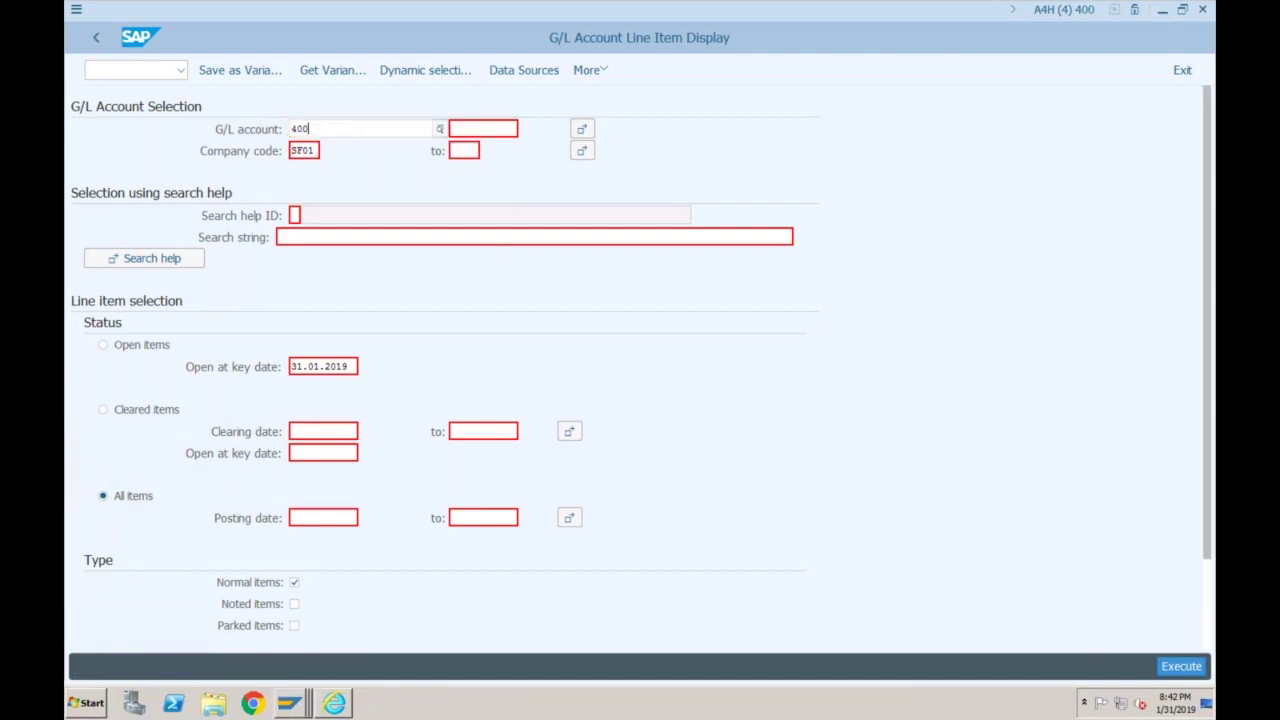
{"action": "key", "text": "F8"}
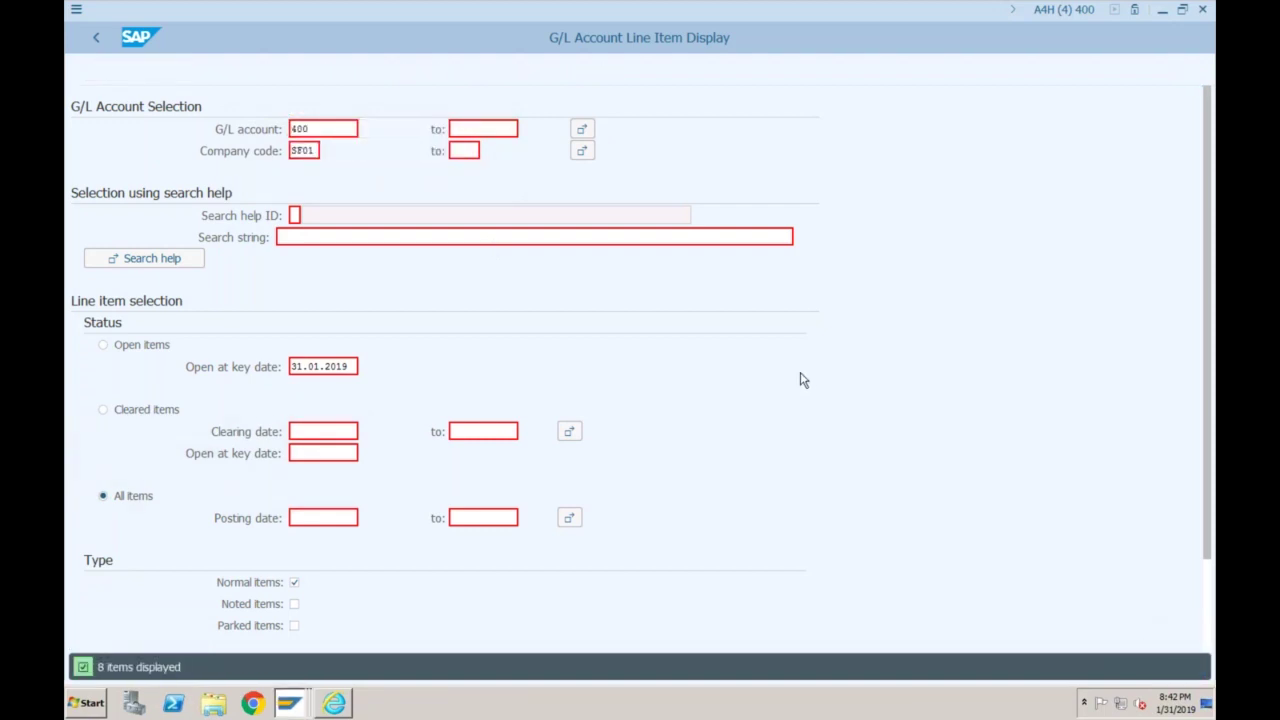
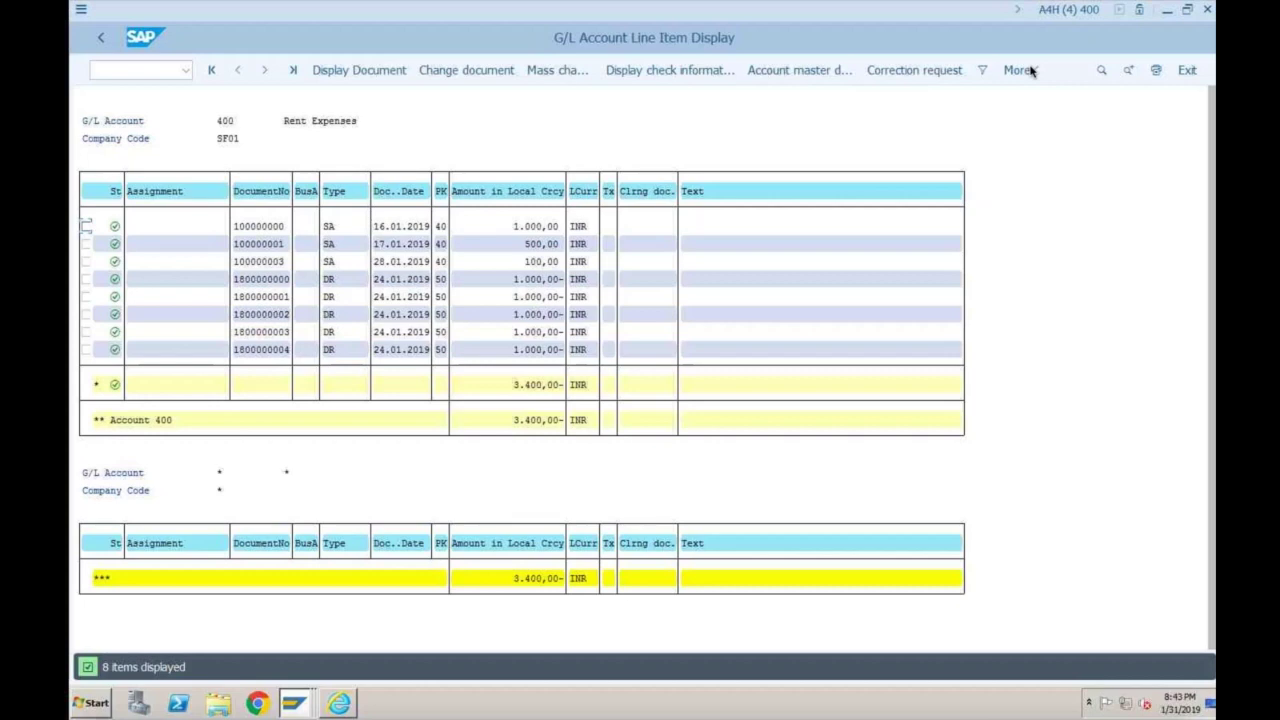
- Return to the SAP session and select the Account field among the hidden fields
{"action": "key", "text": "ctrl+Left"}
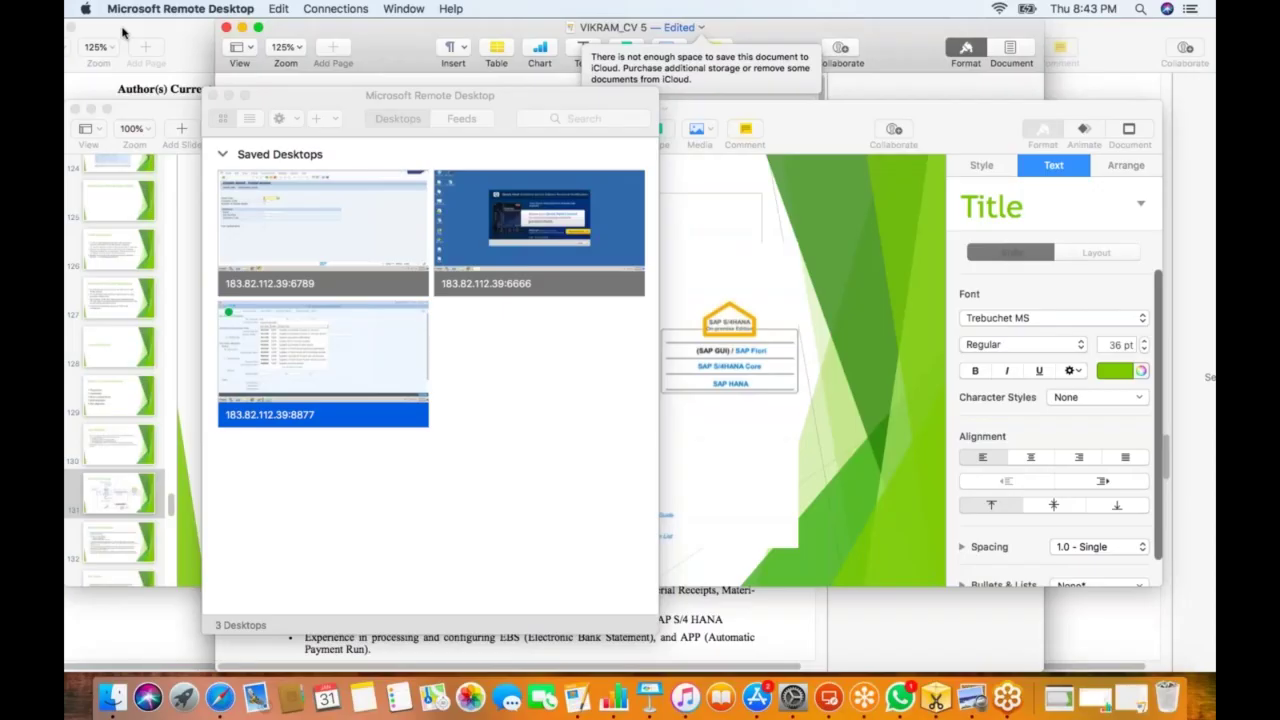
{"action": "key", "text": "ctrl+Right"}
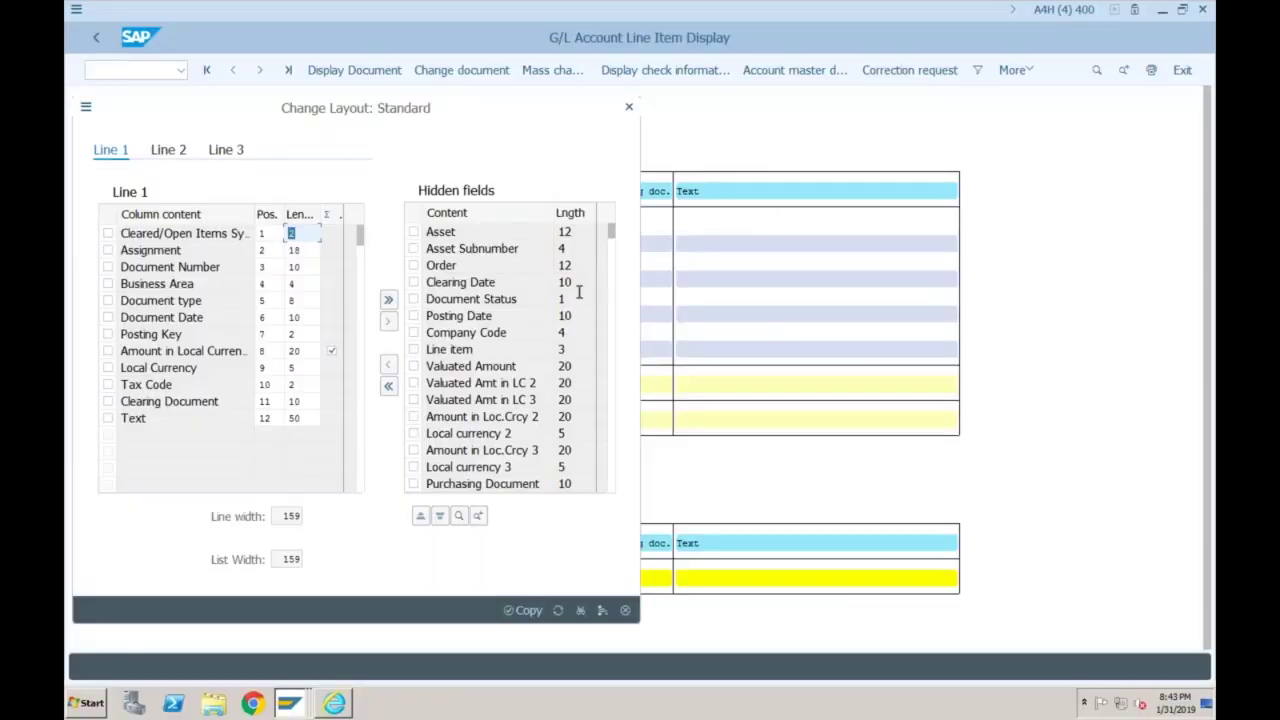
{"action": "scroll", "coordinate": [560, 350], "scroll_direction": "down", "scroll_amount": 5}
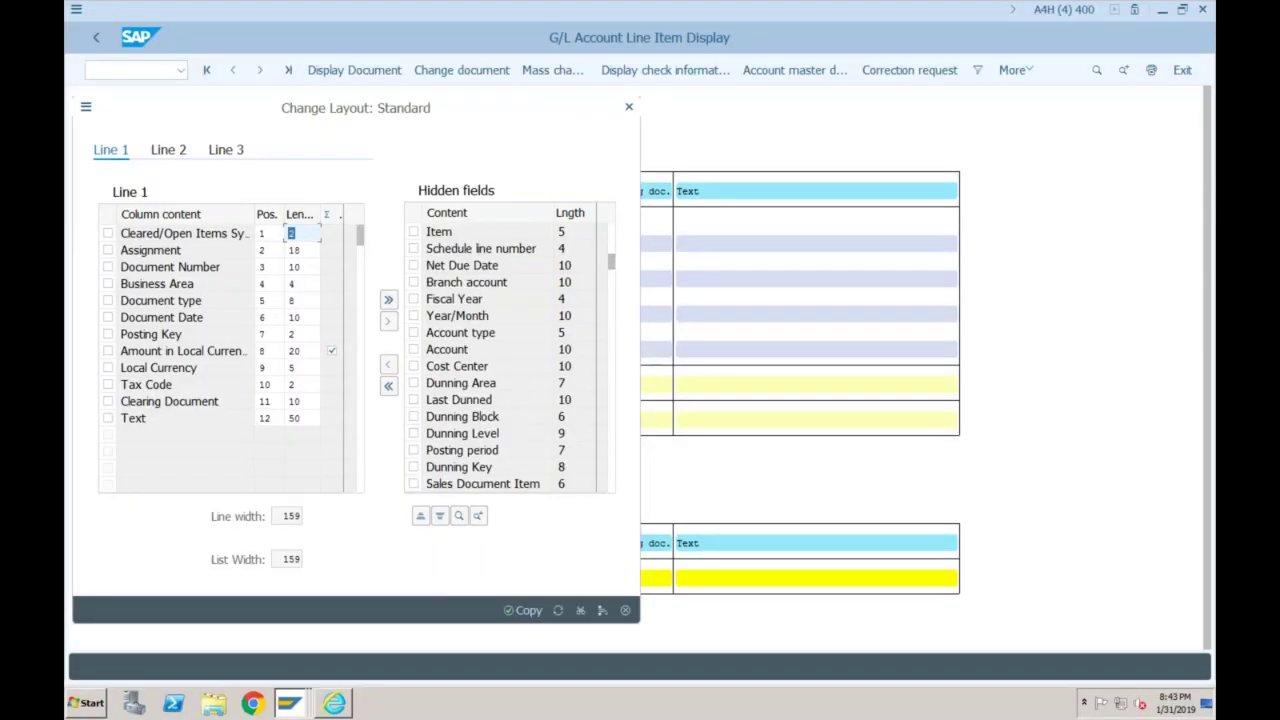
{"action": "left_click", "coordinate": [414, 350]}
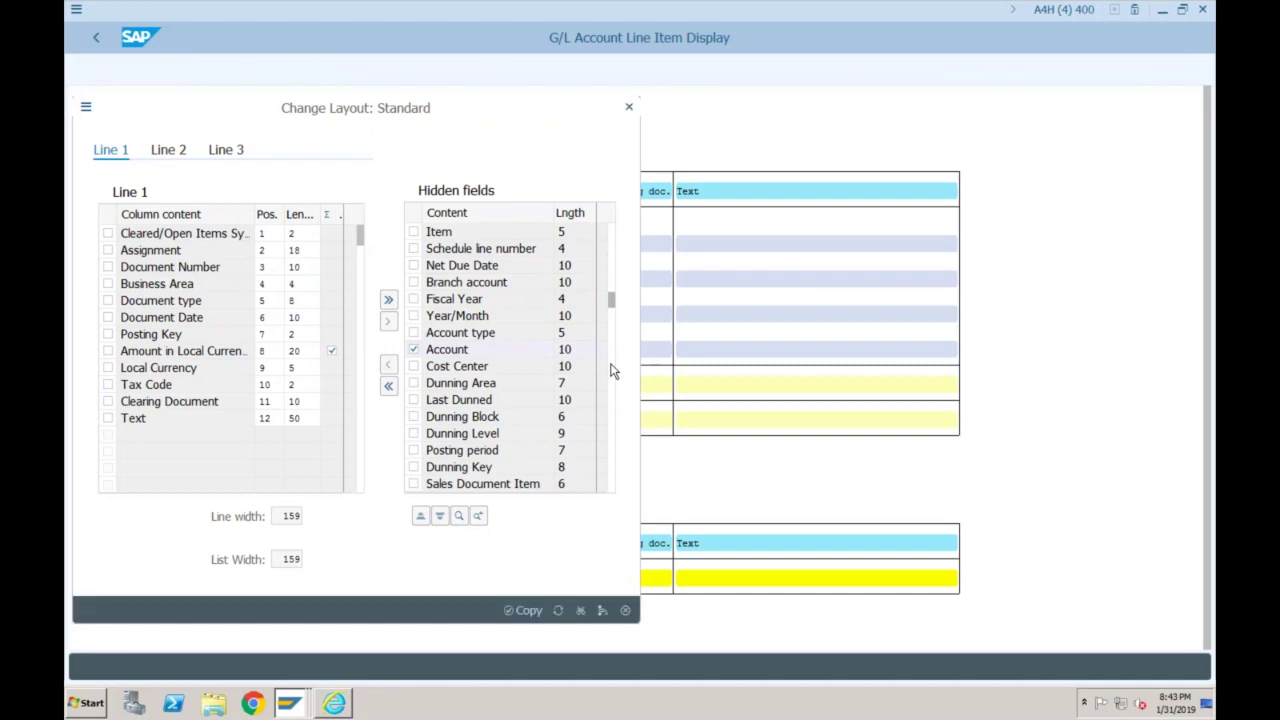
{"action": "scroll", "coordinate": [612, 370], "scroll_direction": "down", "scroll_amount": 5}
{"action": "scroll", "coordinate": [612, 370], "scroll_direction": "down", "scroll_amount": 5}
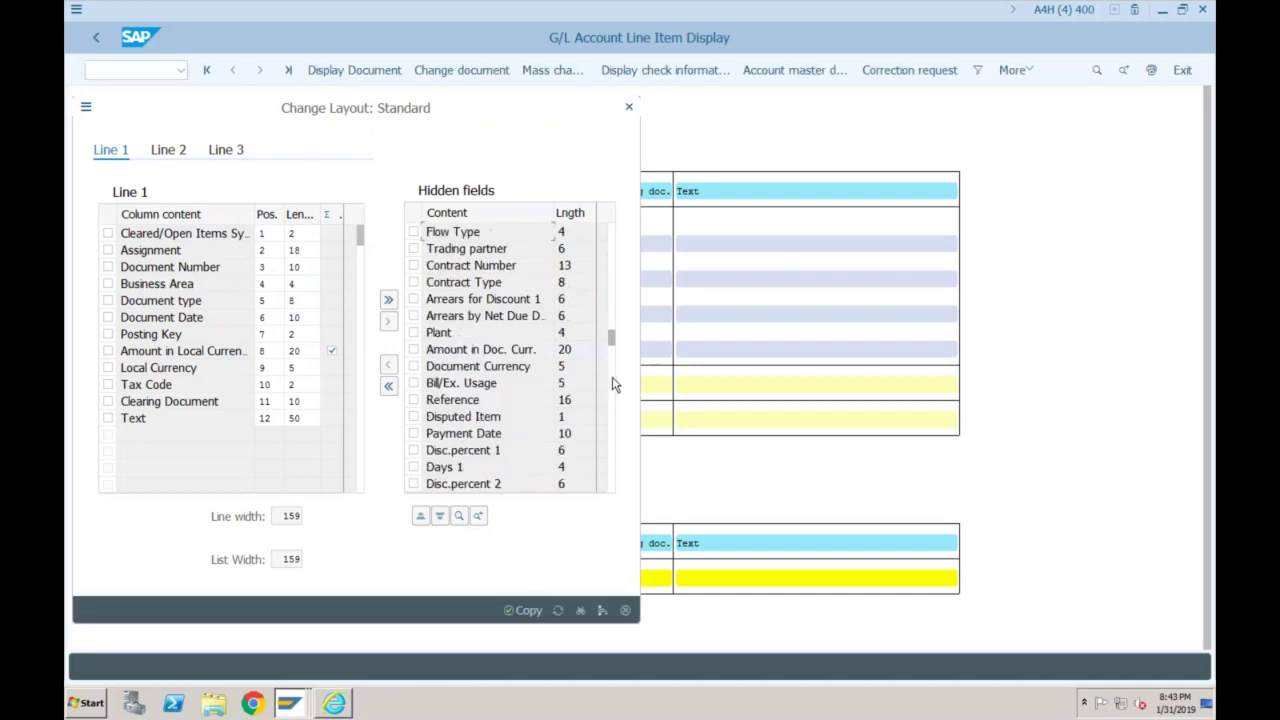
{"action": "left_click_drag", "start_coordinate": [612, 383], "coordinate": [612, 447]}
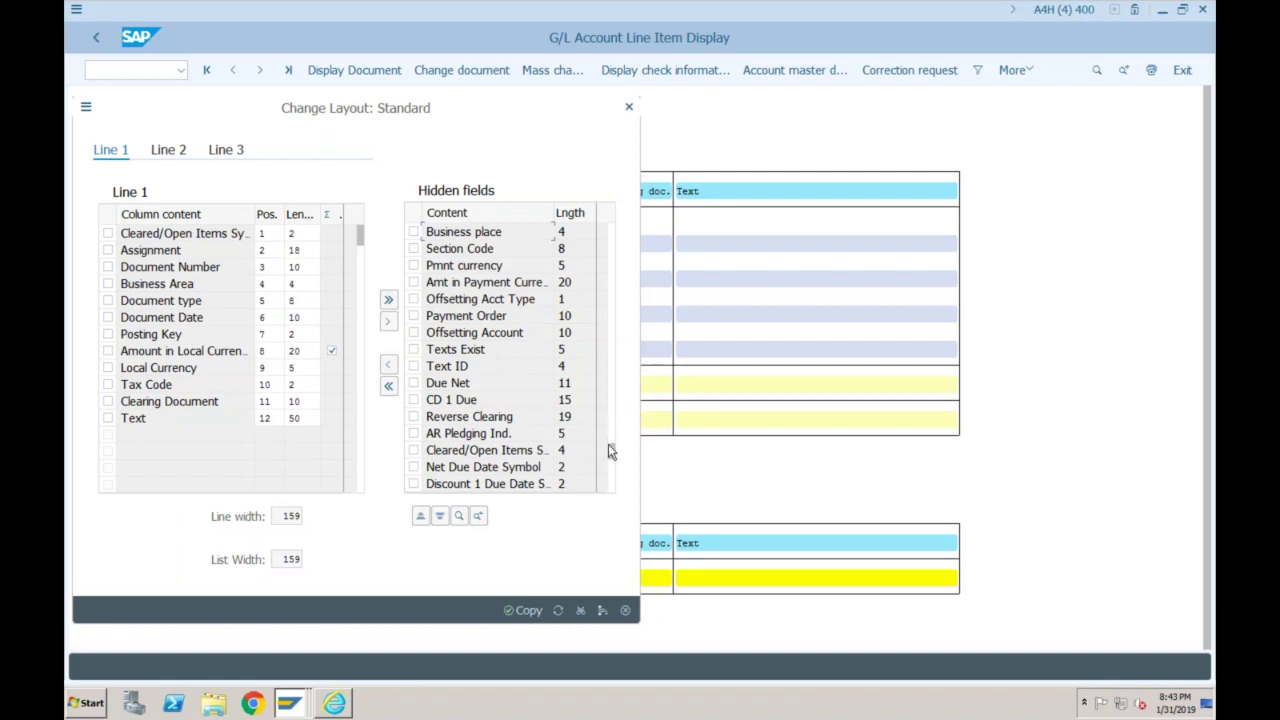
{"action": "left_click_drag", "start_coordinate": [608, 446], "coordinate": [607, 466]}
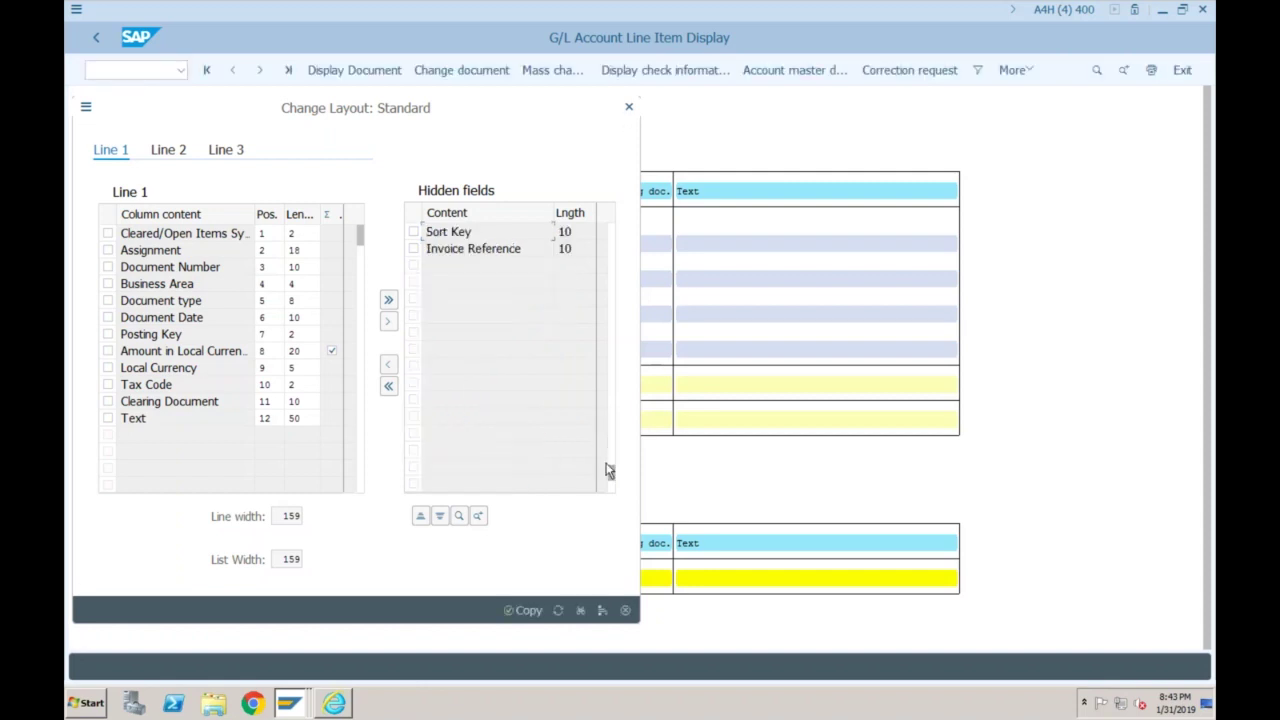
- Search the hidden fields for 'offsetting' and move Offsetting Account to Line 1
{"action": "left_click", "coordinate": [460, 515]}
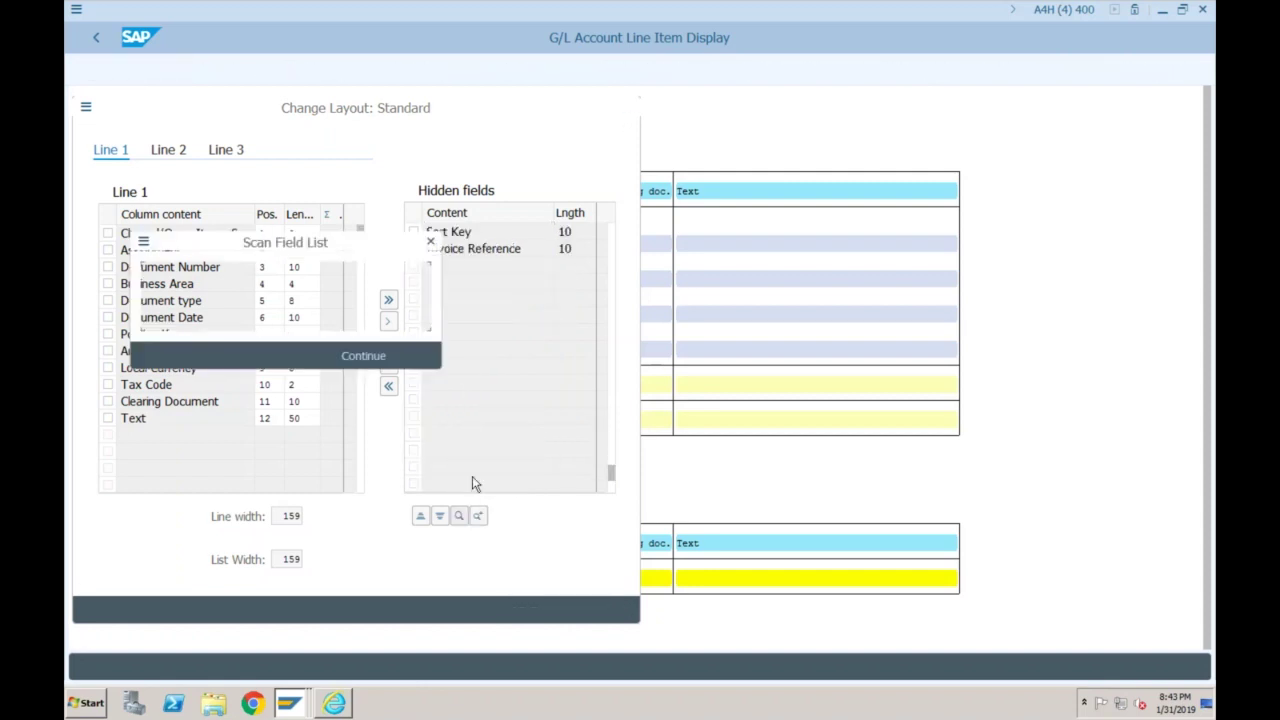
{"action": "type", "text": "offs"}
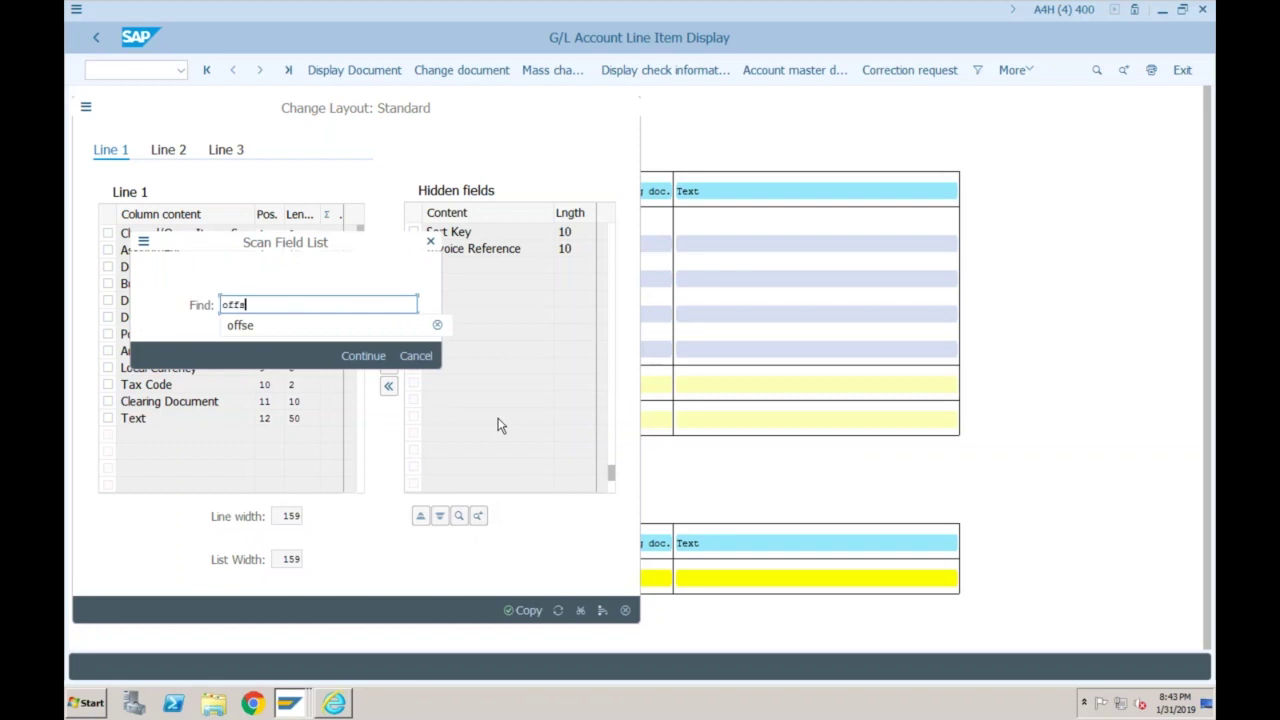
{"action": "type", "text": "etting"}
{"action": "key", "text": "Return"}
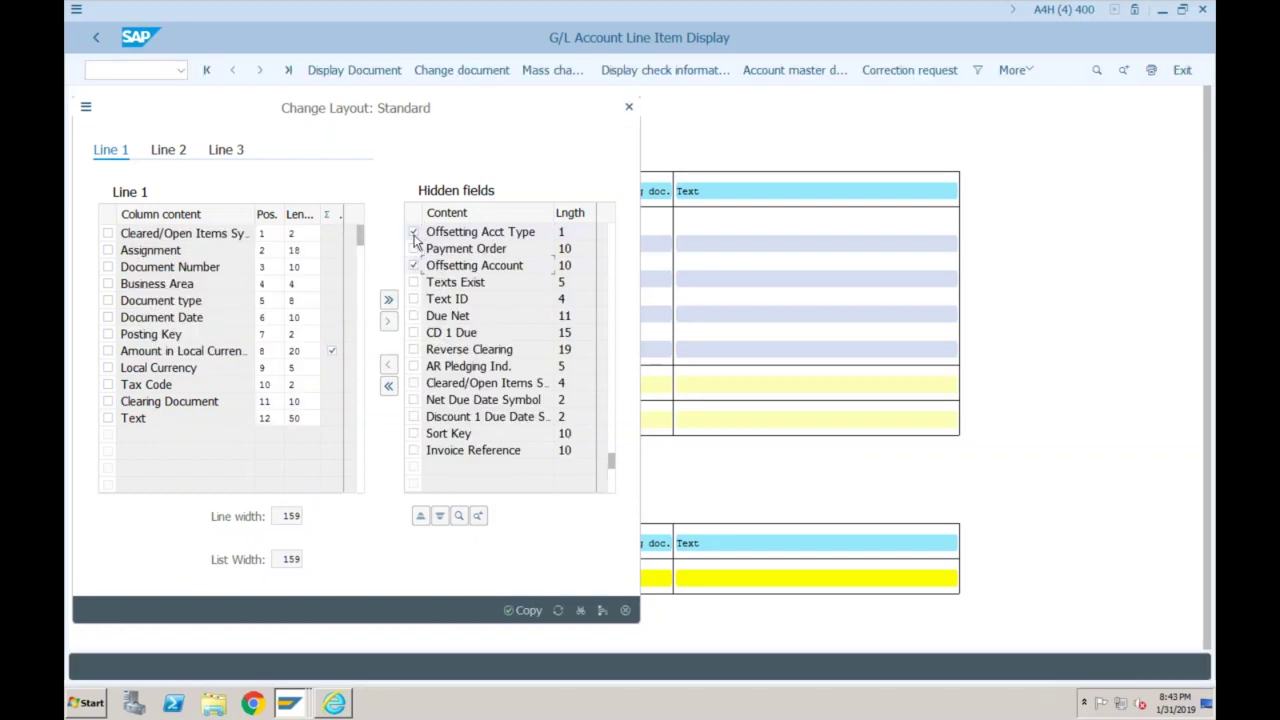
{"action": "left_click", "coordinate": [414, 233]}
{"action": "left_click", "coordinate": [388, 364]}
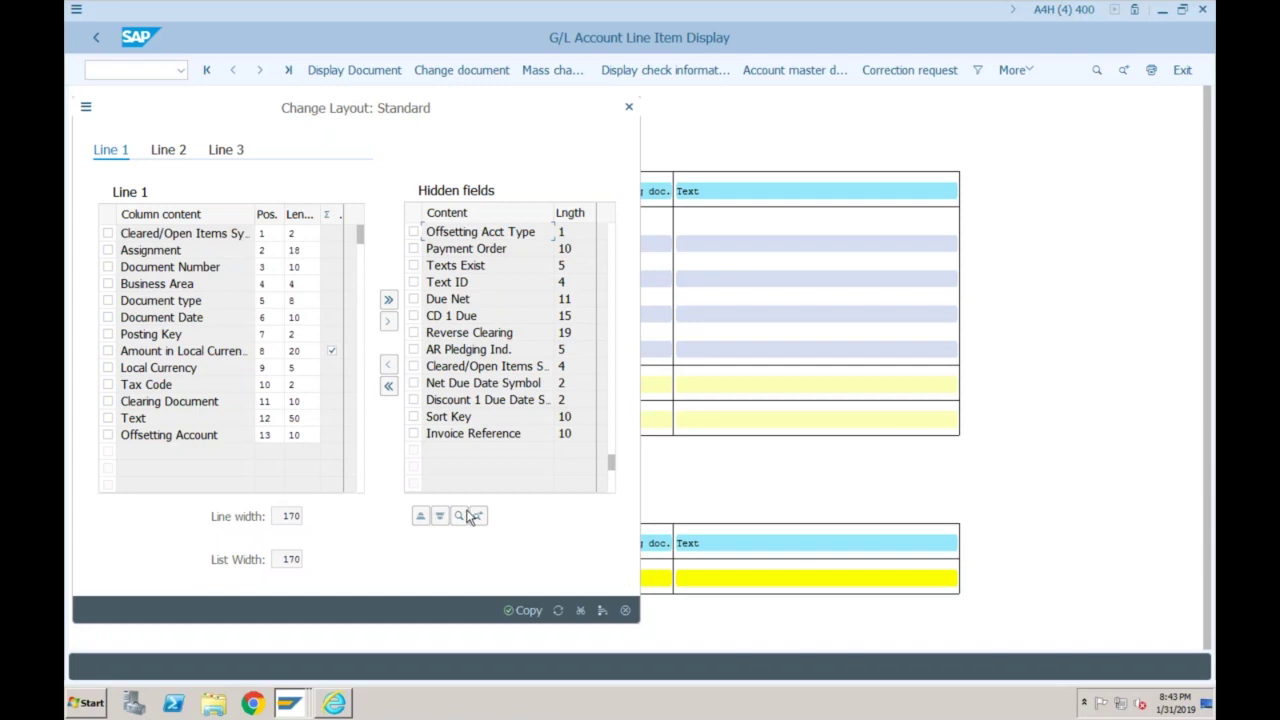
- Search for 'account', move Account to Line 1, and apply the layout with Copy
{"action": "key", "text": "ctrl+f"}
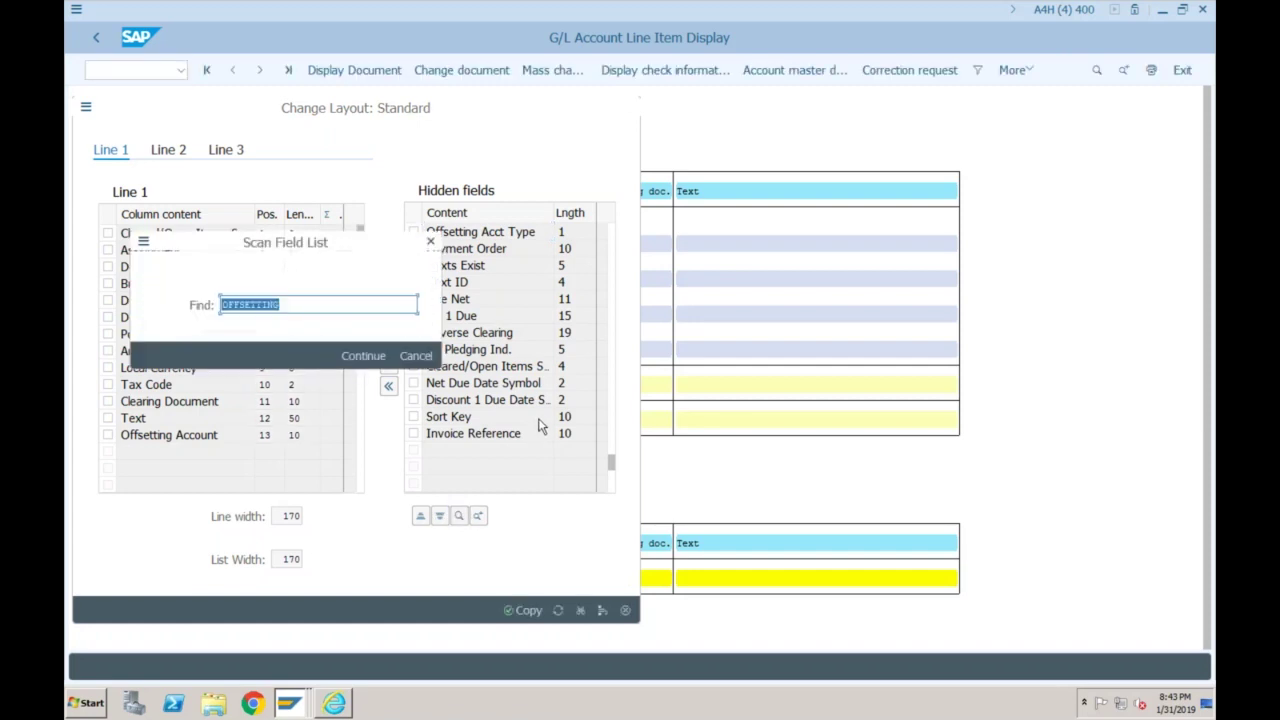
{"action": "type", "text": "account"}
{"action": "key", "text": "Return"}
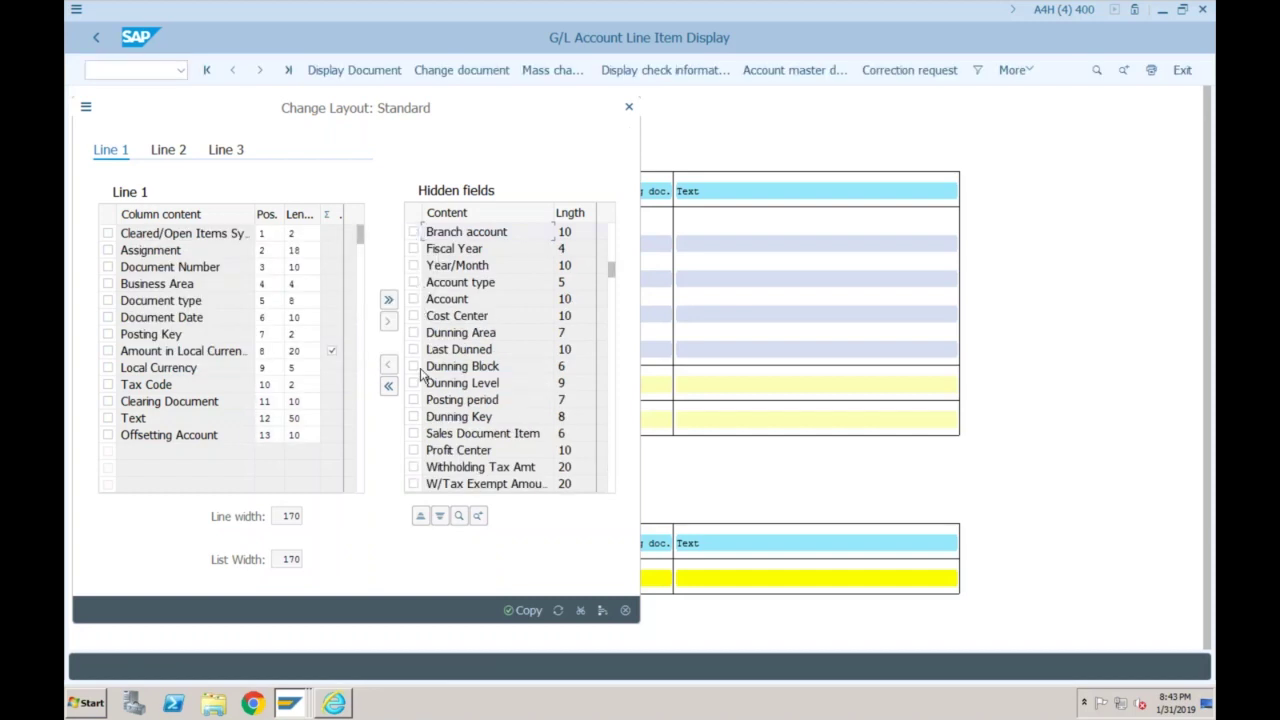
{"action": "left_click", "coordinate": [414, 300]}
{"action": "left_click", "coordinate": [389, 366]}
{"action": "left_click", "coordinate": [525, 610]}
- Select the first report line, offsetting account 200, and open its line item 1 details
{"action": "left_click", "coordinate": [507, 228]}
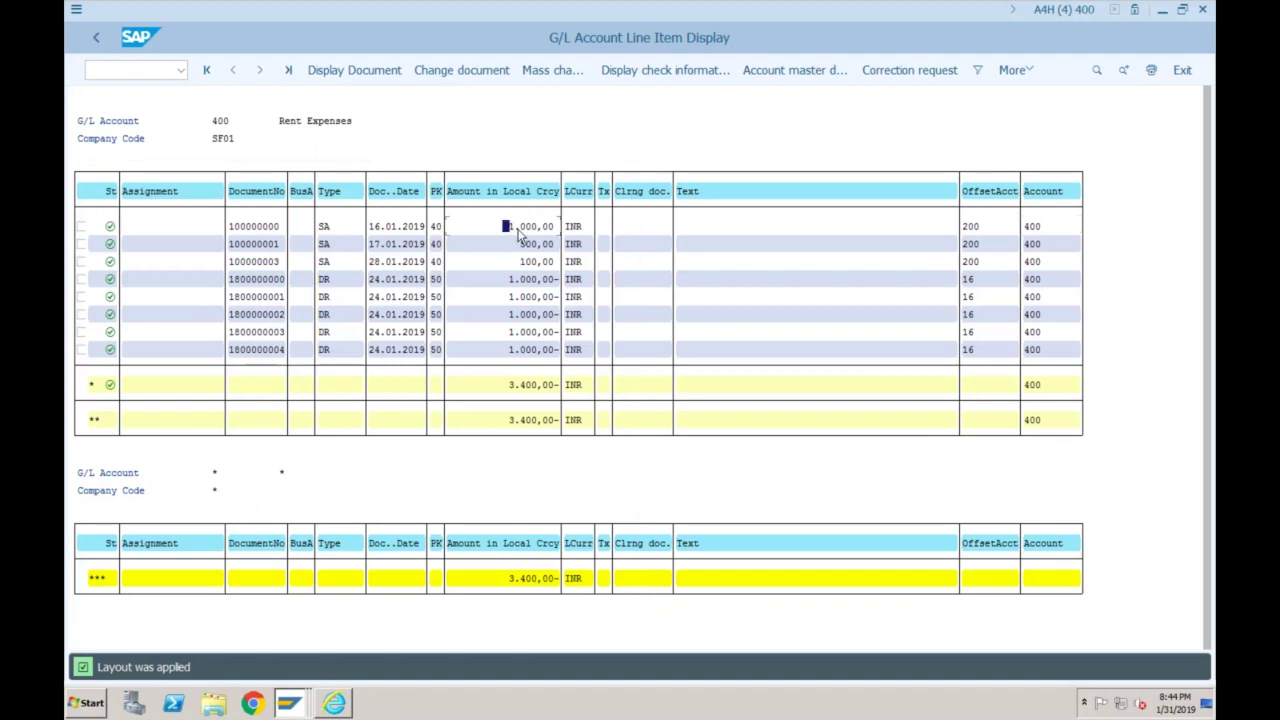
{"action": "left_click", "coordinate": [527, 228]}
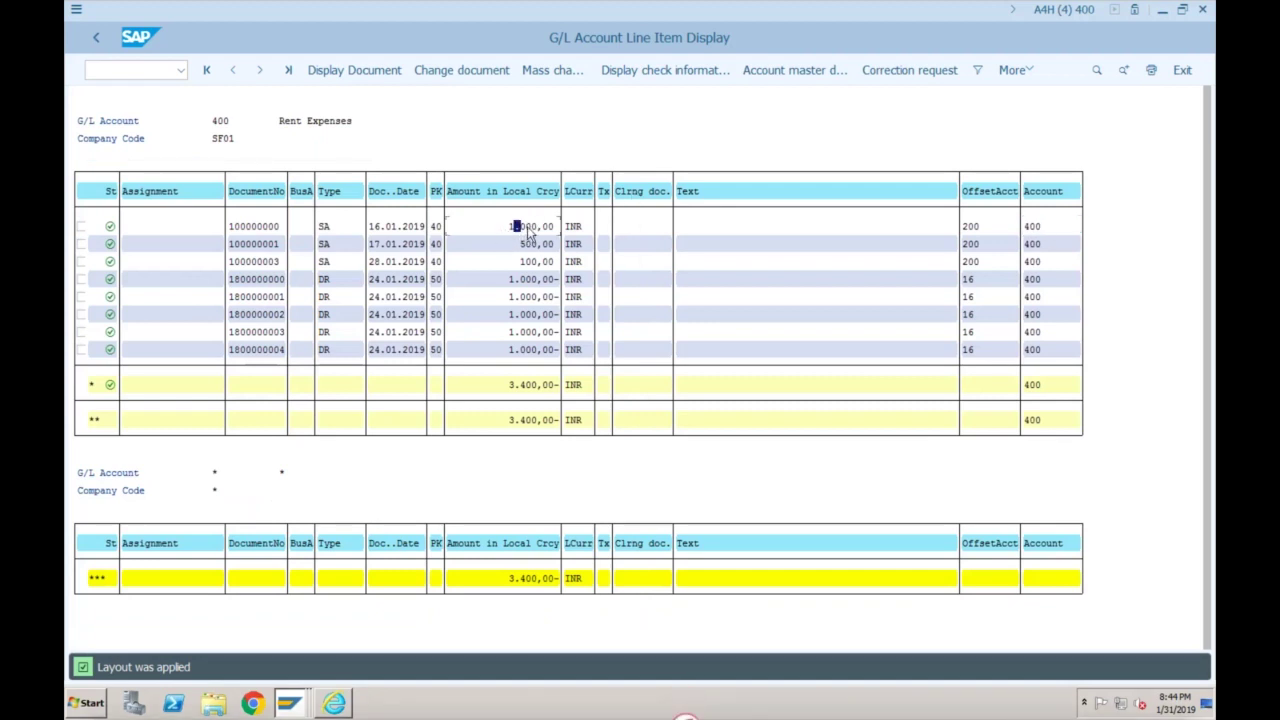
{"action": "left_click", "coordinate": [1034, 226]}
{"action": "left_click", "coordinate": [987, 226]}
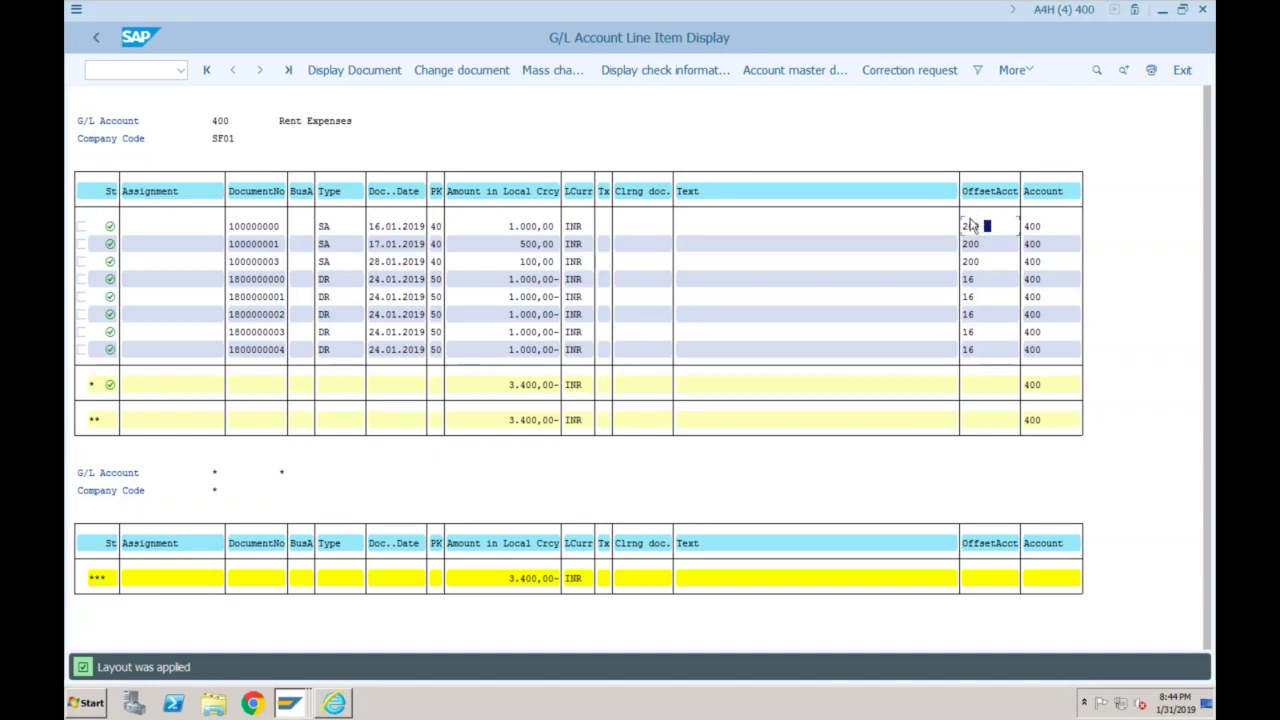
{"action": "double_click", "coordinate": [541, 228]}
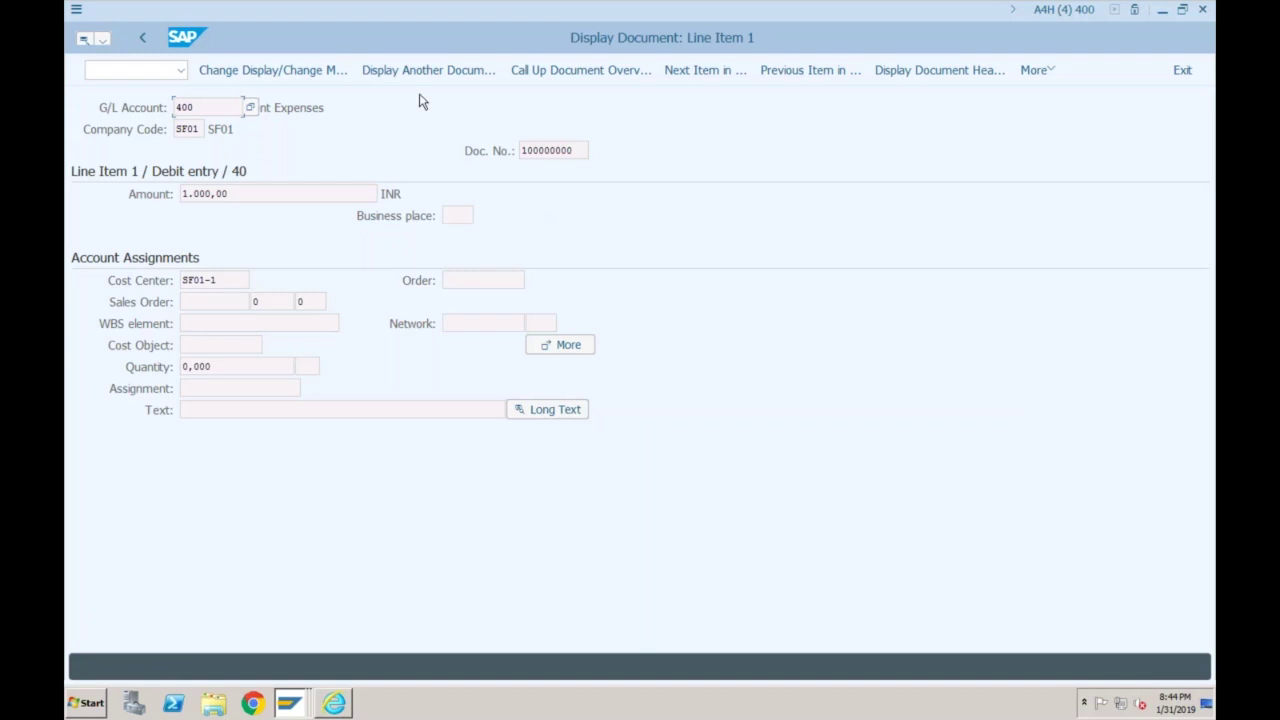
- Check the document overview: Rent Expenses 400 debit and Bank Account 200 credit, 1.000,00 INR each
{"action": "left_click", "coordinate": [601, 71]}
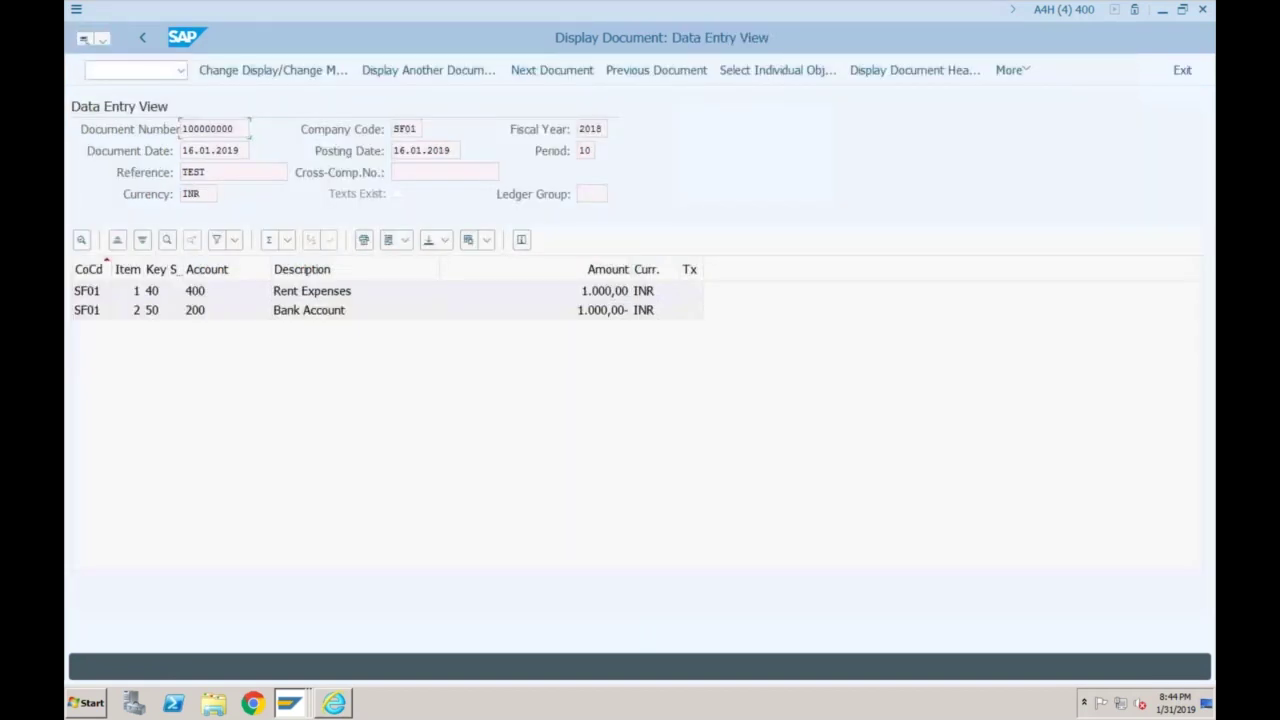
{"action": "left_click", "coordinate": [198, 312]}
{"action": "left_click", "coordinate": [588, 296]}
{"action": "left_click", "coordinate": [218, 294]}
{"action": "left_click", "coordinate": [330, 314]}
{"action": "left_click", "coordinate": [290, 703]}
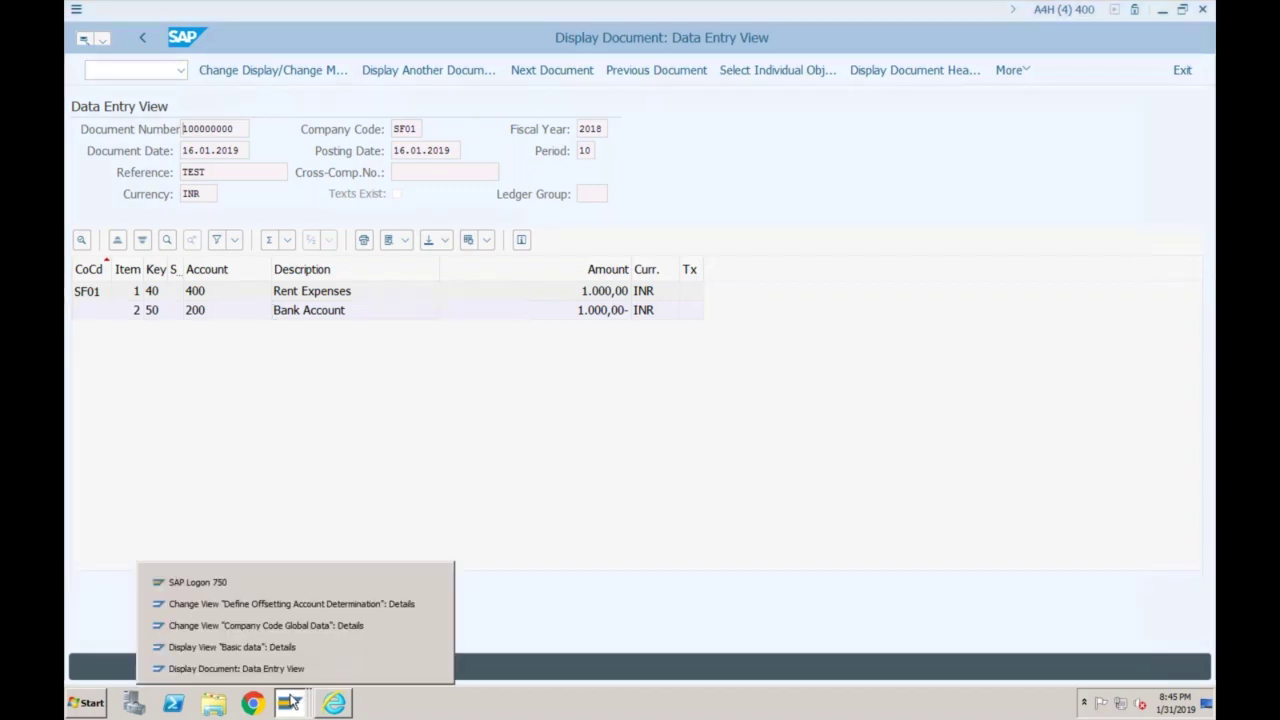
- Check the Offsetting Acct Determination options, then return from the document to the line item list
{"action": "left_click", "coordinate": [293, 605]}
{"action": "left_click", "coordinate": [587, 129]}
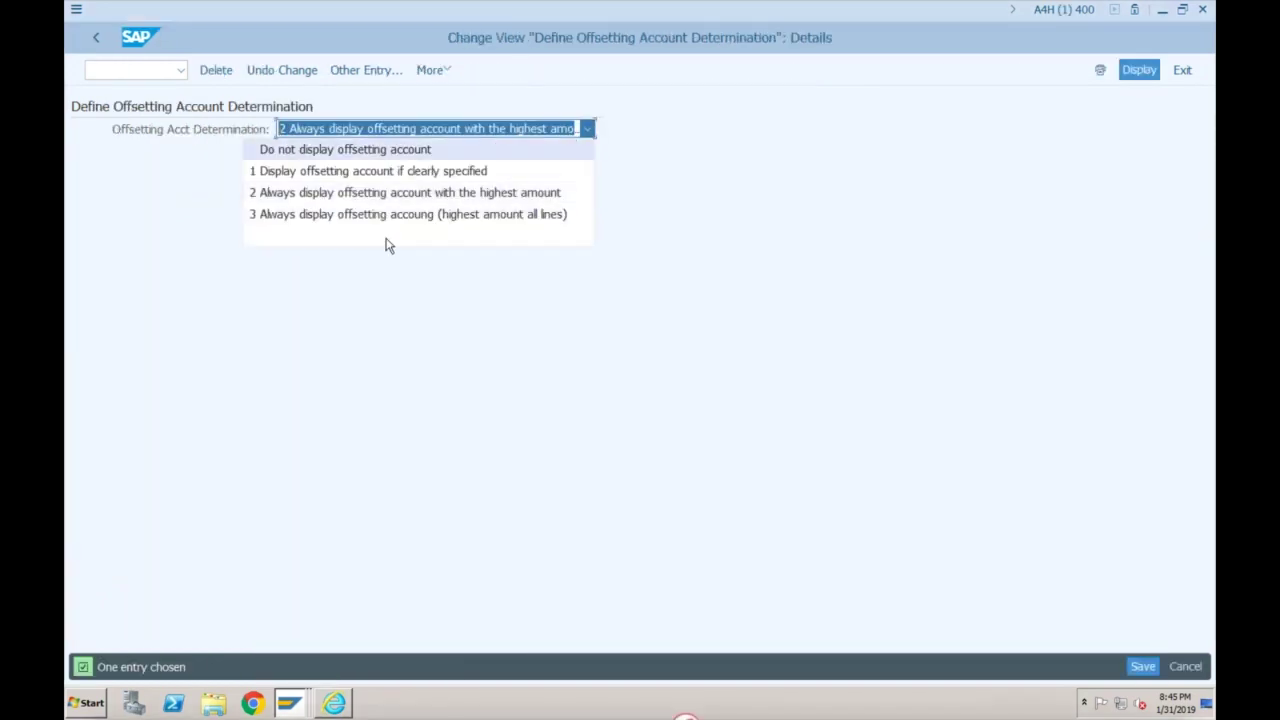
{"action": "left_click", "coordinate": [287, 707]}
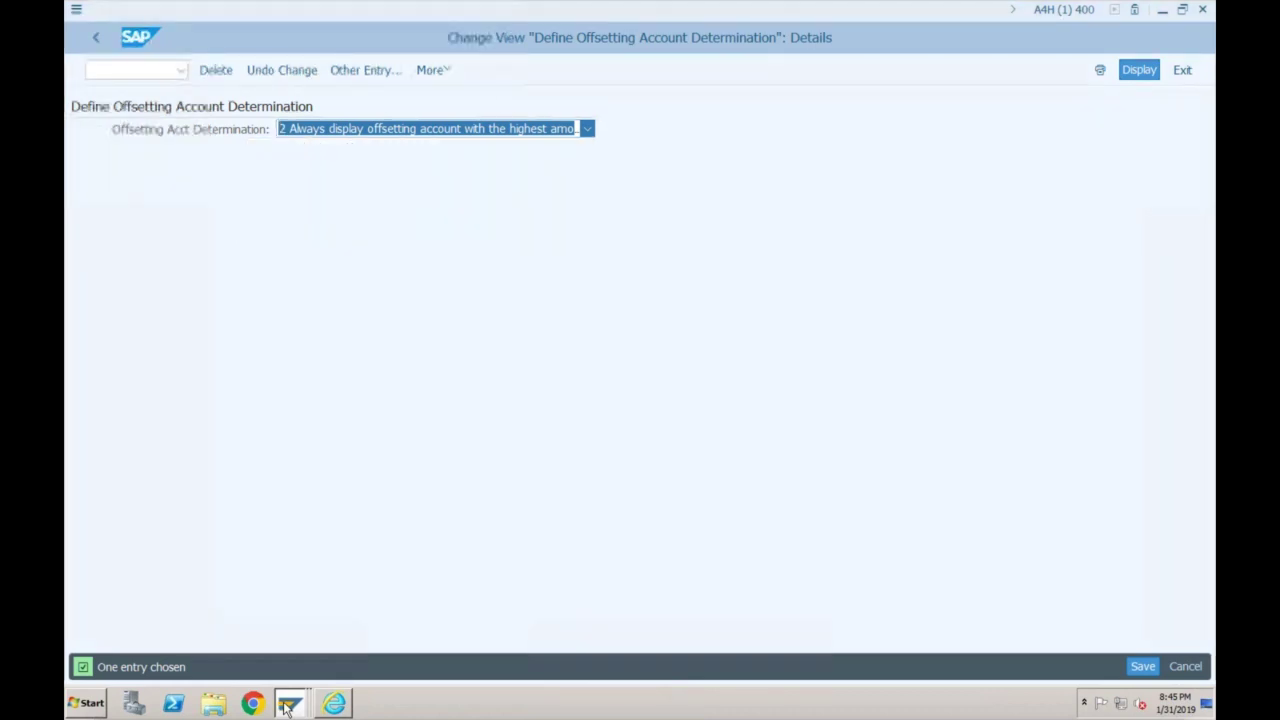
{"action": "mouse_move", "coordinate": [287, 707]}
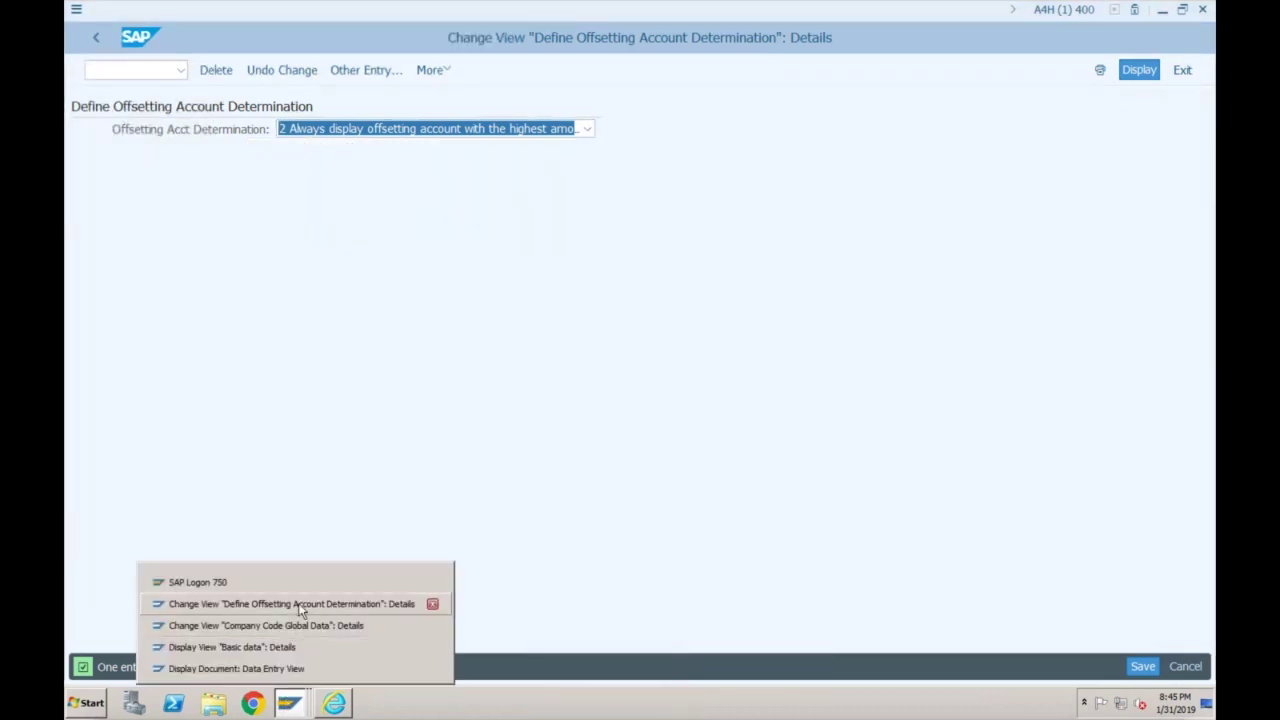
{"action": "left_click", "coordinate": [288, 667]}
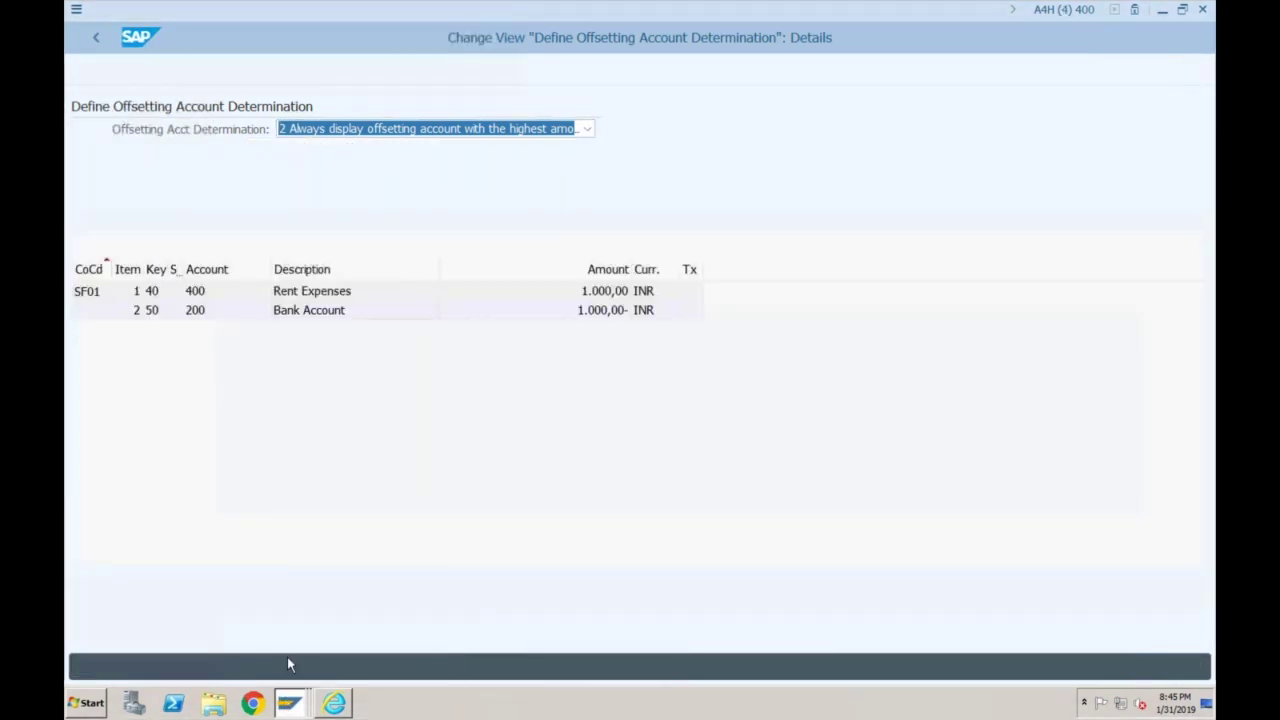
{"action": "left_click", "coordinate": [144, 40]}
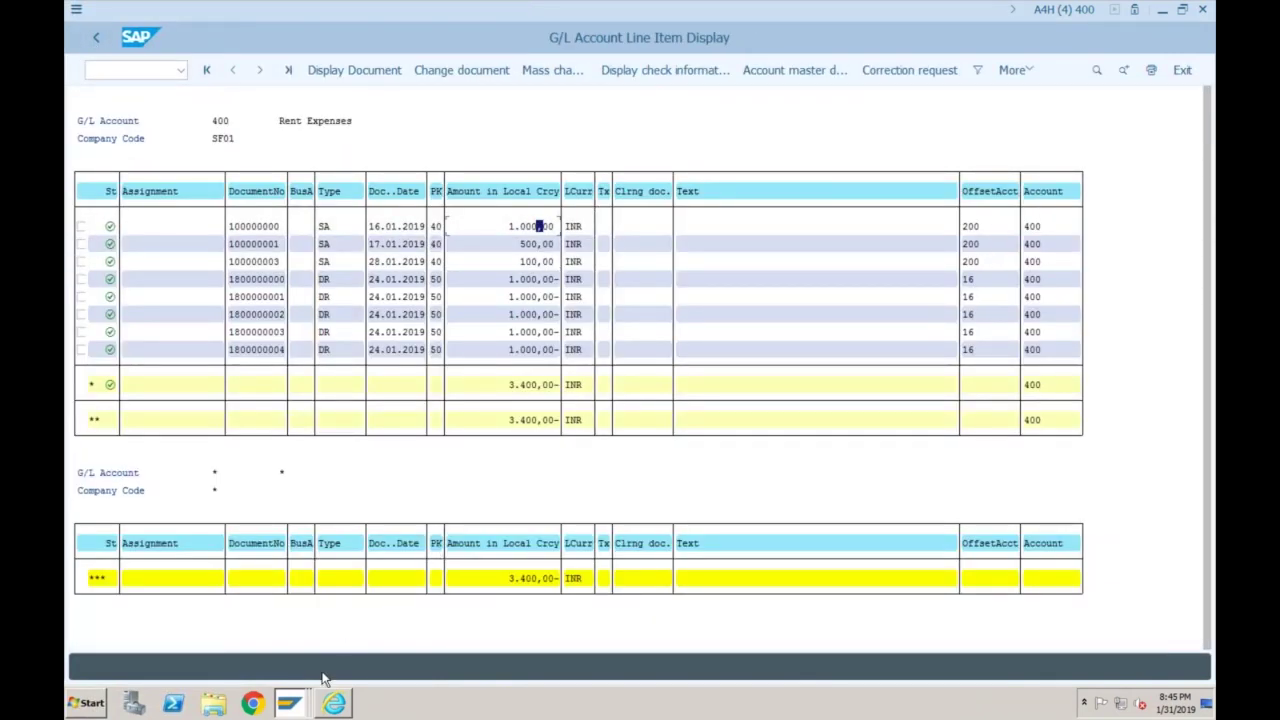
- Reopen the Offsetting Acct Determination dropdown and keep option 2, highest amount
{"action": "left_click", "coordinate": [289, 703]}
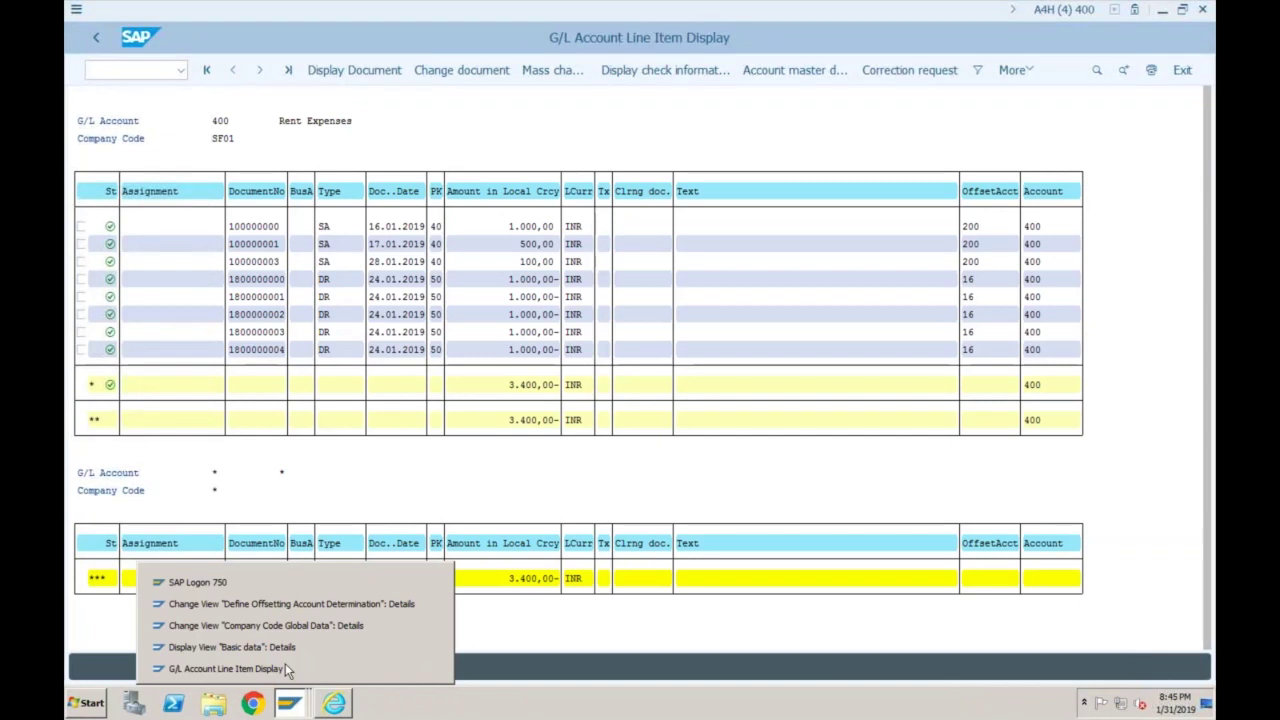
{"action": "left_click", "coordinate": [292, 605]}
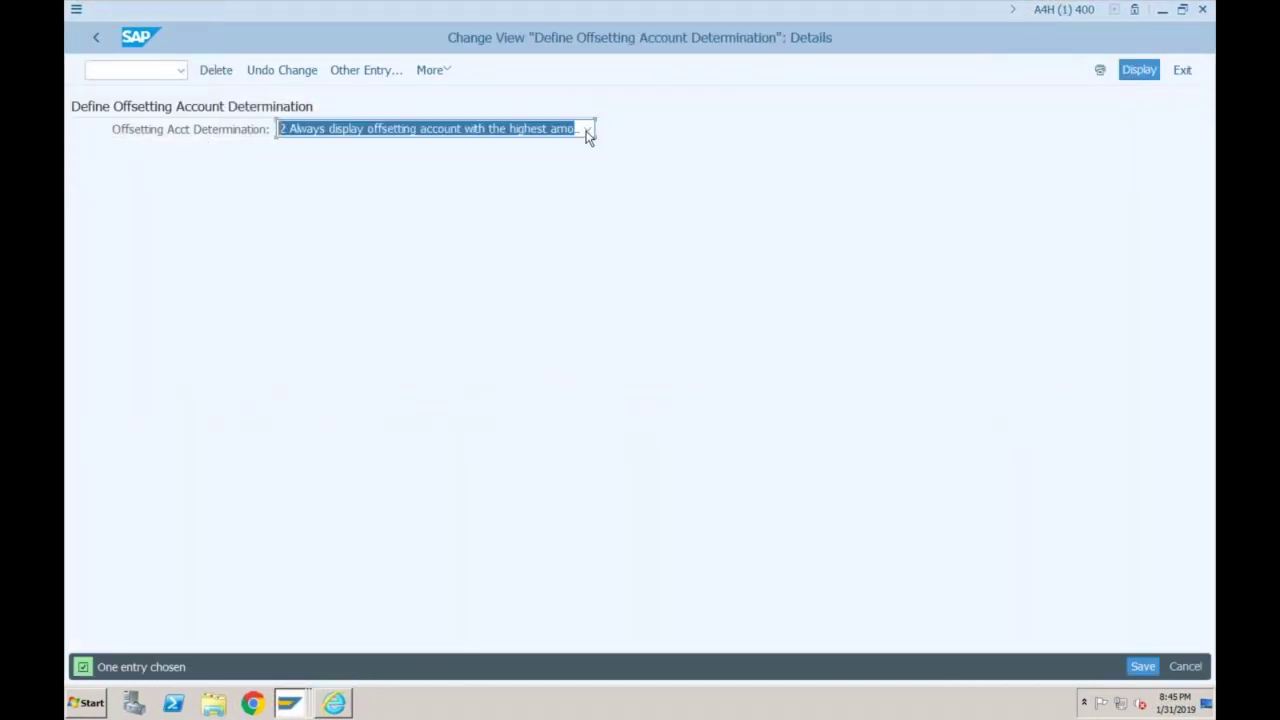
{"action": "left_click", "coordinate": [586, 130]}
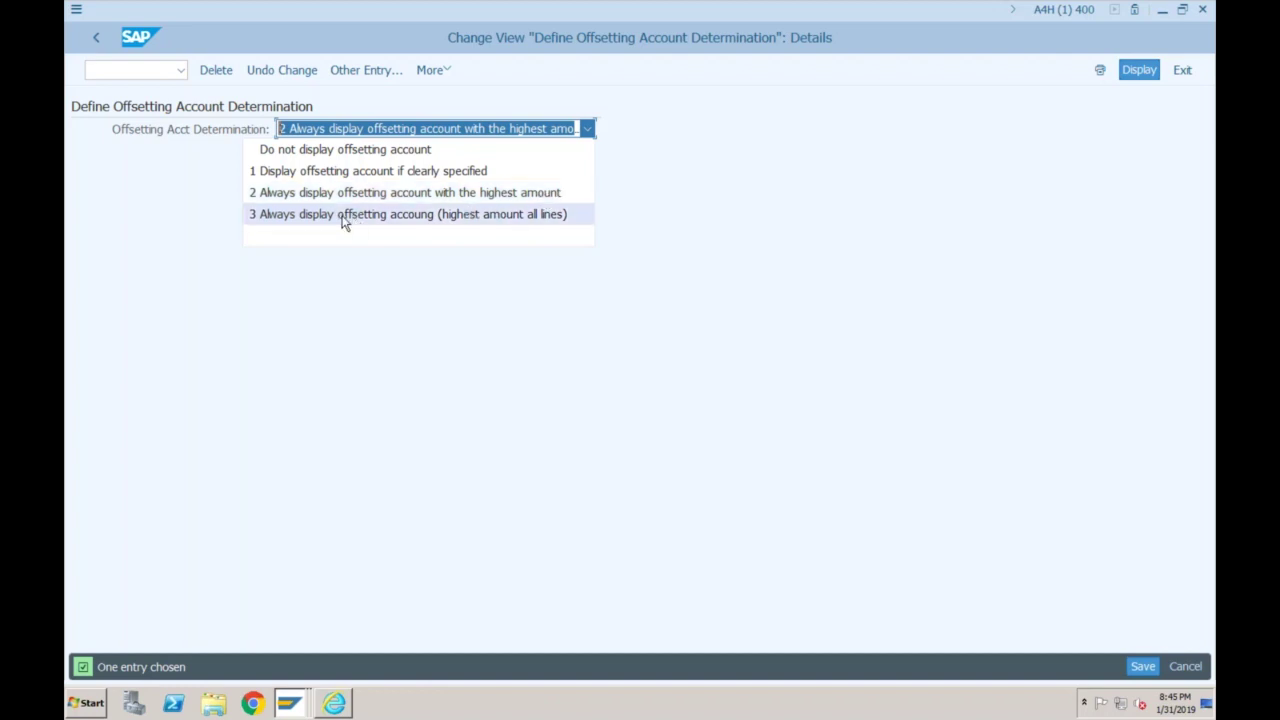
{"action": "left_click", "coordinate": [502, 200]}
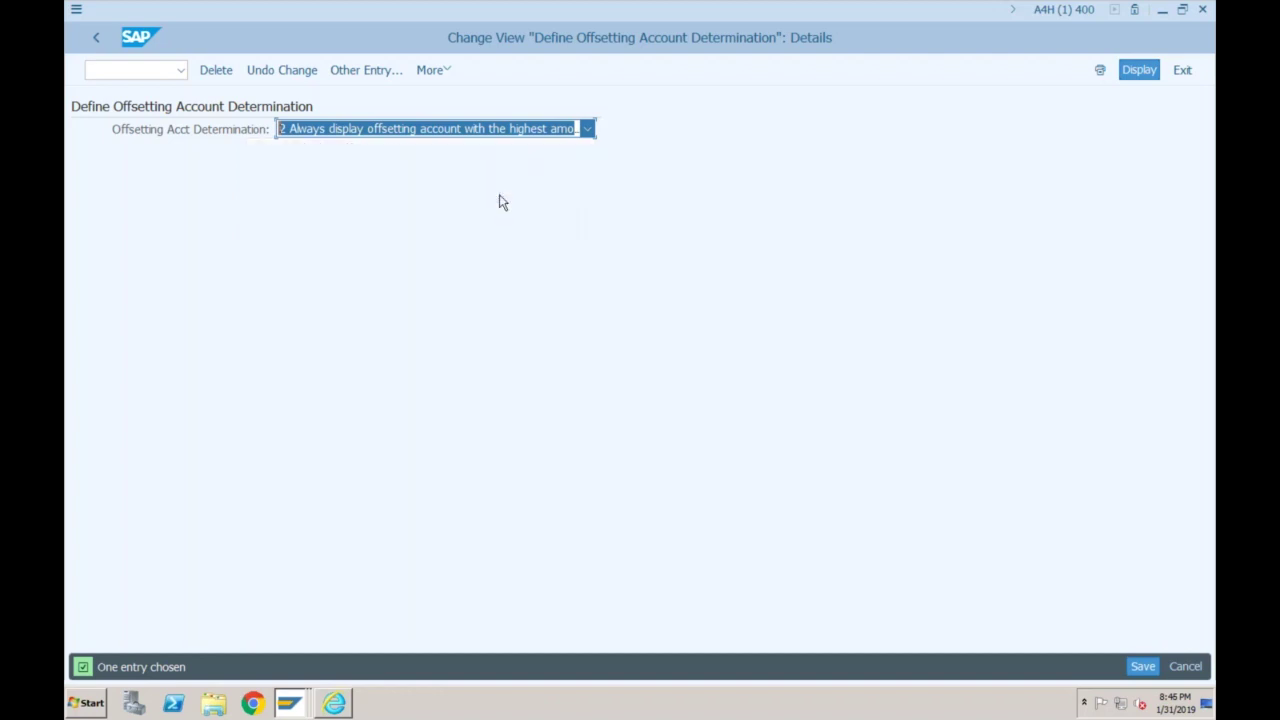
{"action": "left_click", "coordinate": [291, 700]}
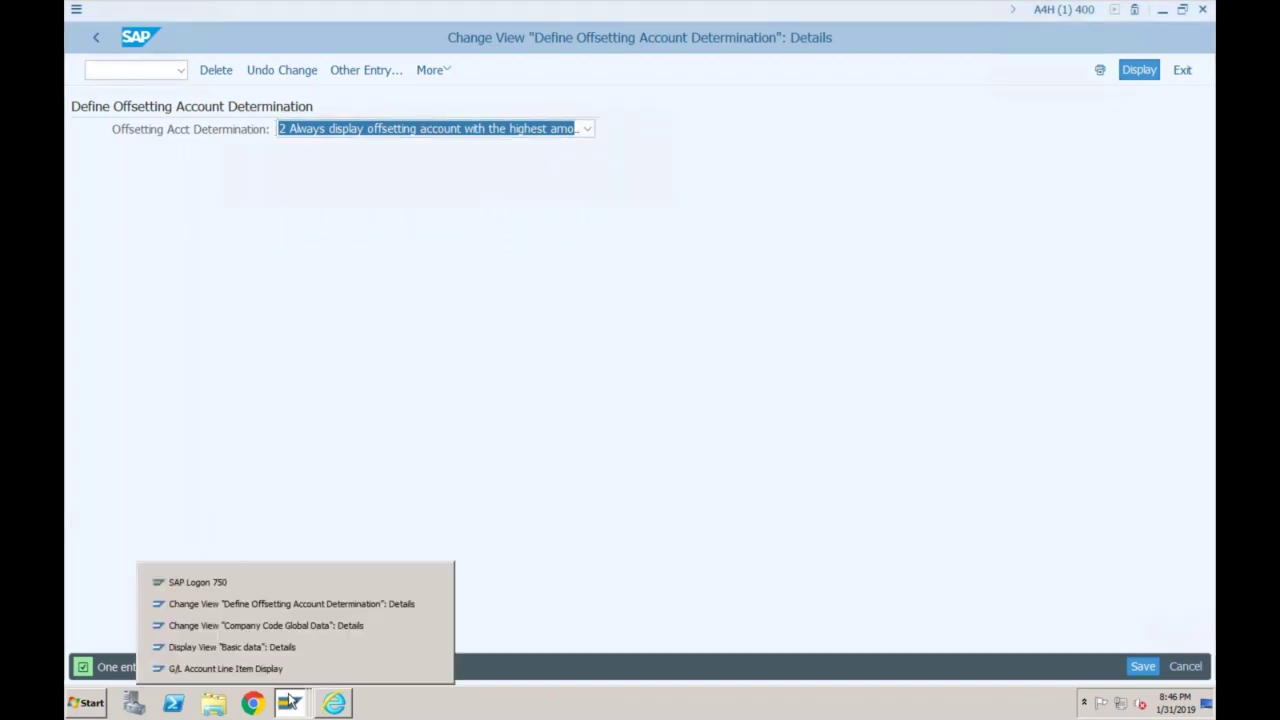
{"action": "left_click", "coordinate": [300, 605]}
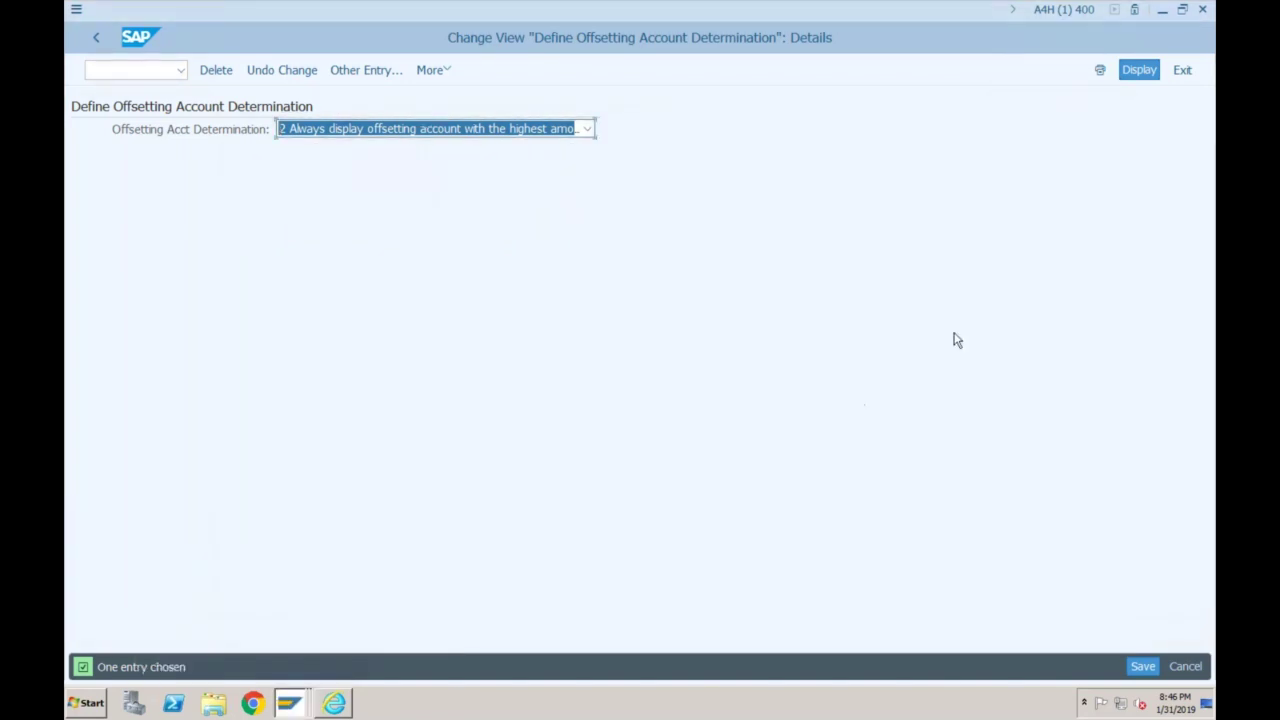
- Compare with the G/L Account Line Item Display, then go back to the IMG tree
{"action": "left_click", "coordinate": [295, 705]}
{"action": "left_click", "coordinate": [226, 668]}
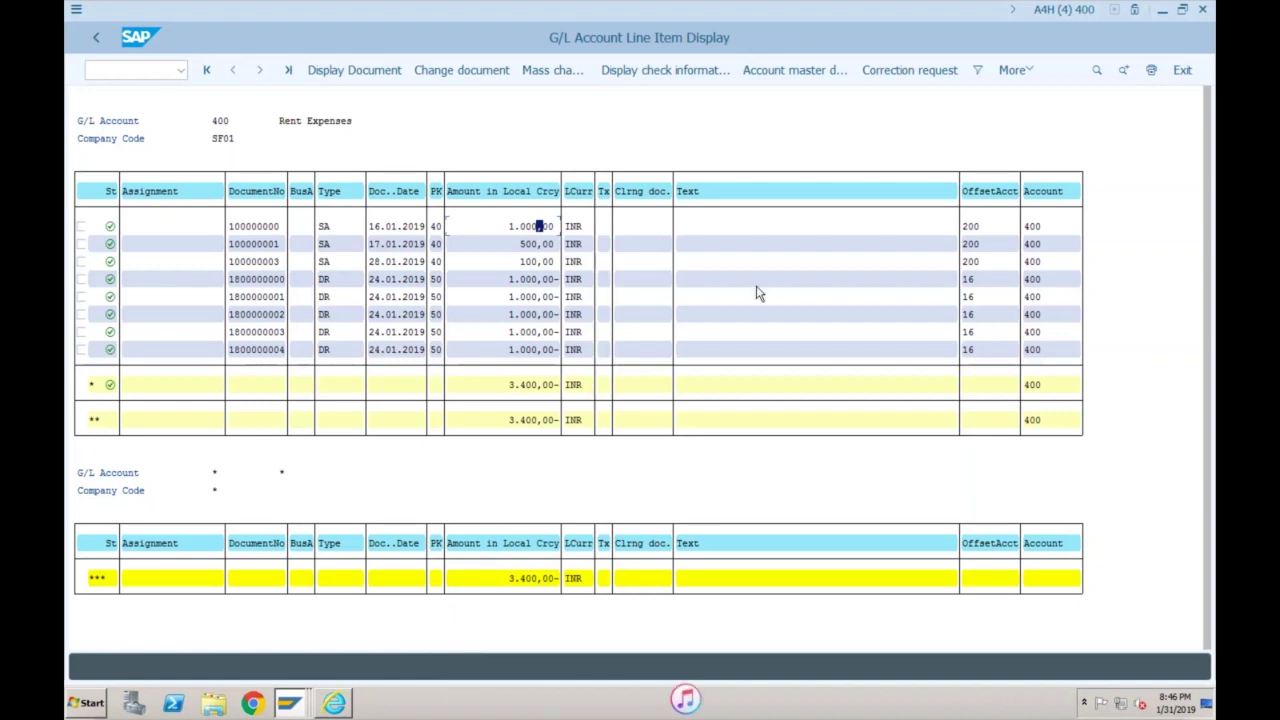
{"action": "left_click", "coordinate": [289, 703]}
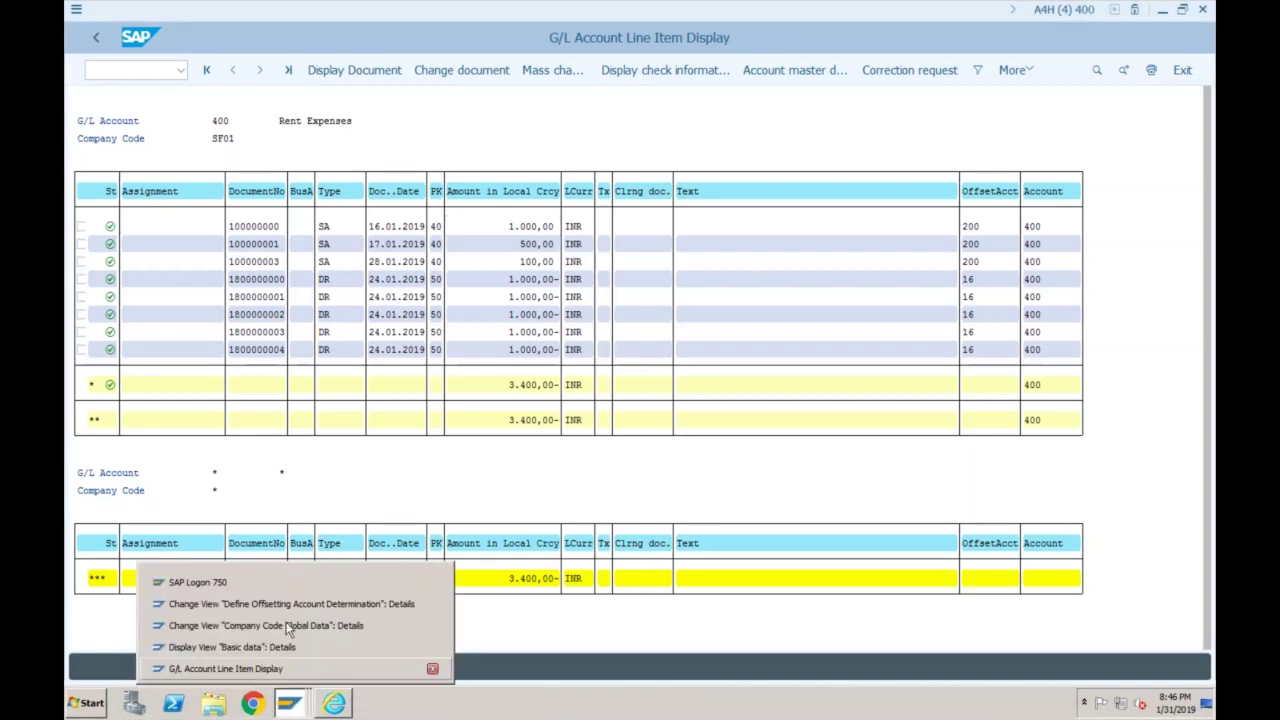
{"action": "left_click", "coordinate": [290, 604]}
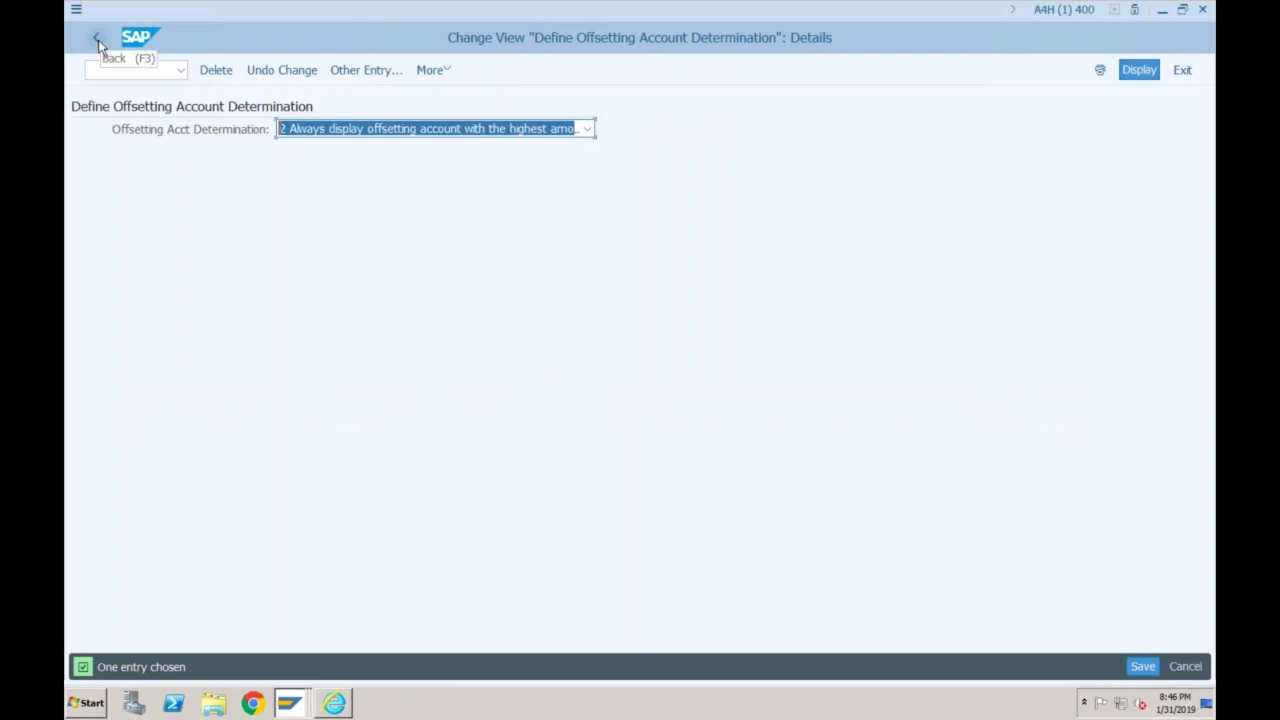
{"action": "left_click", "coordinate": [100, 45]}
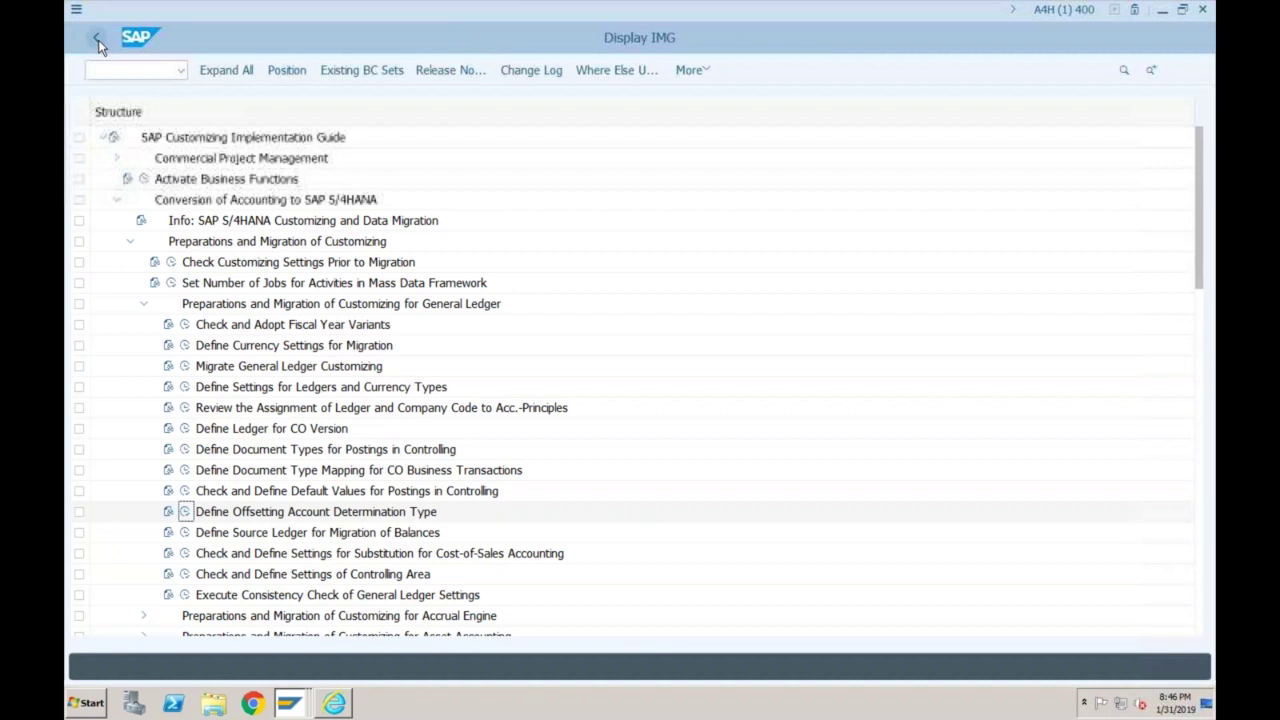
{"action": "left_click", "coordinate": [300, 594]}
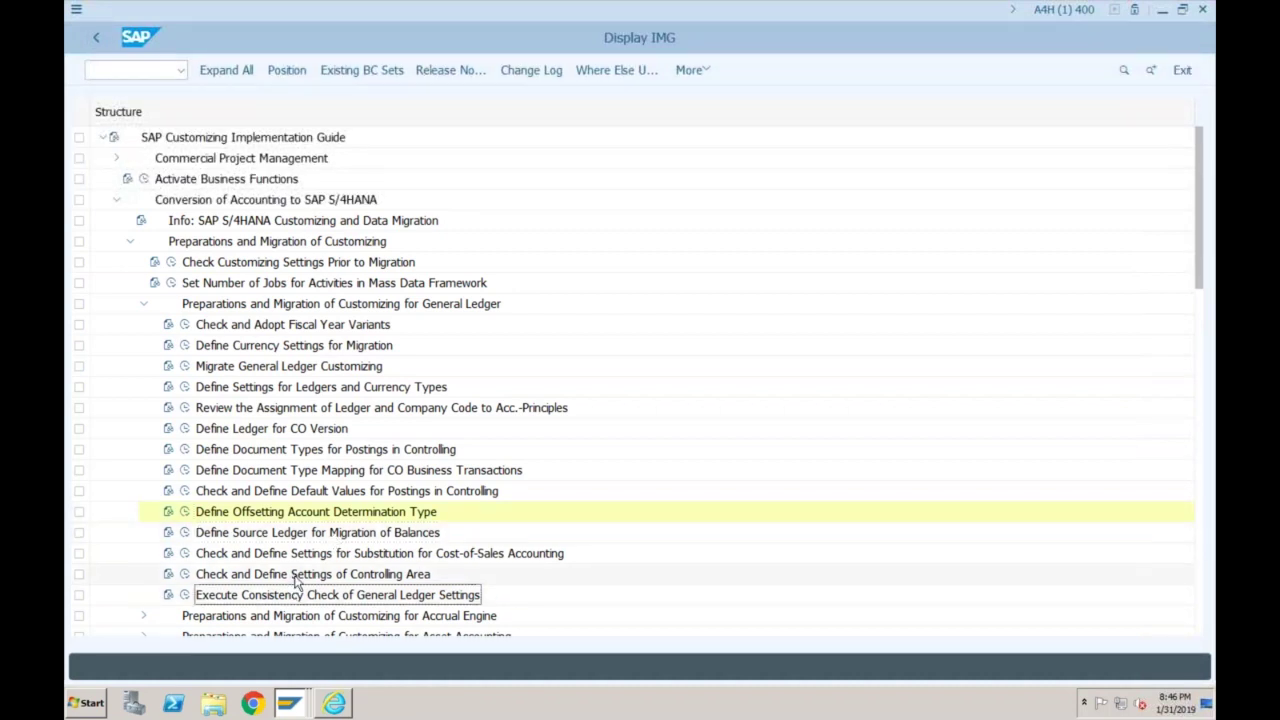